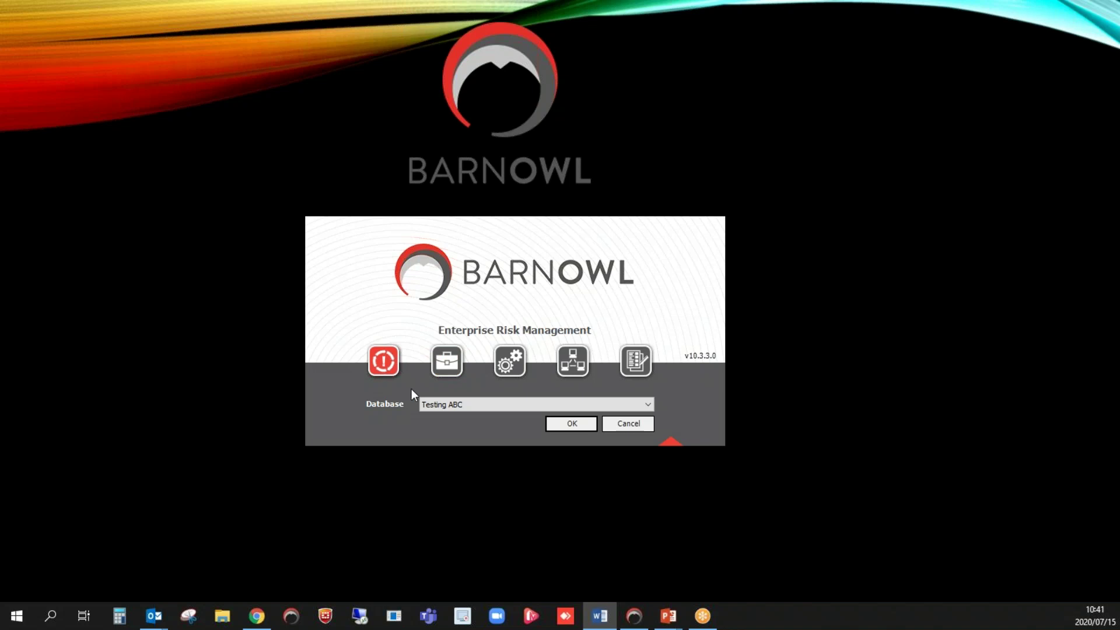
- Open the Testing ABC database in Enterprise Risk Management
click(566, 425)
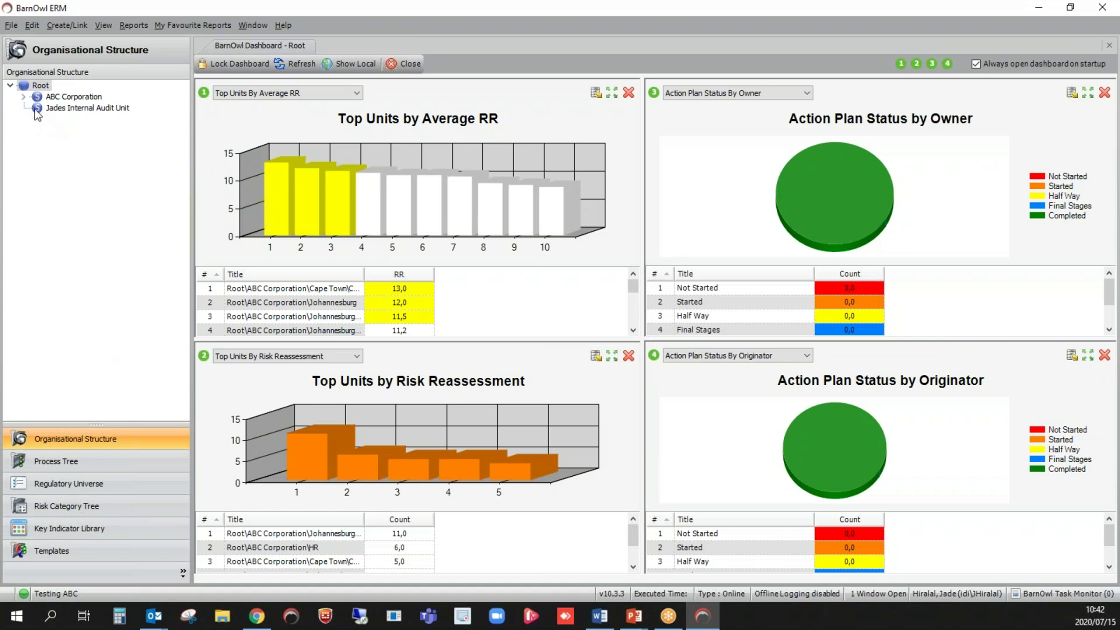
click(23, 97)
click(23, 97)
key(alt+Tab)
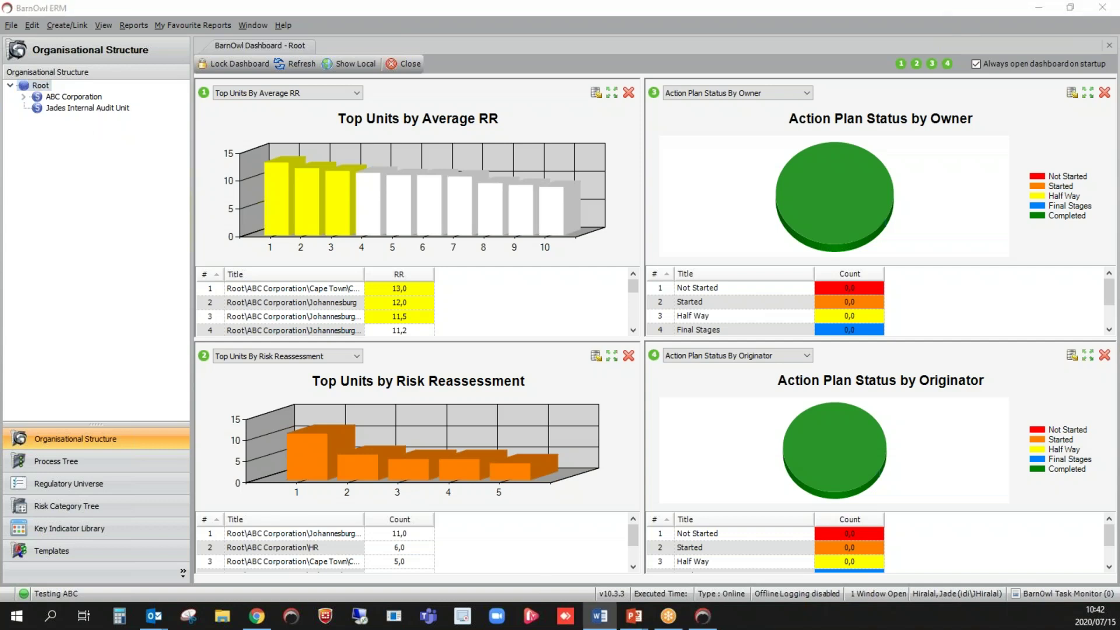
- Open the current risk register for the internal audit unit directly under Root
click(72, 109)
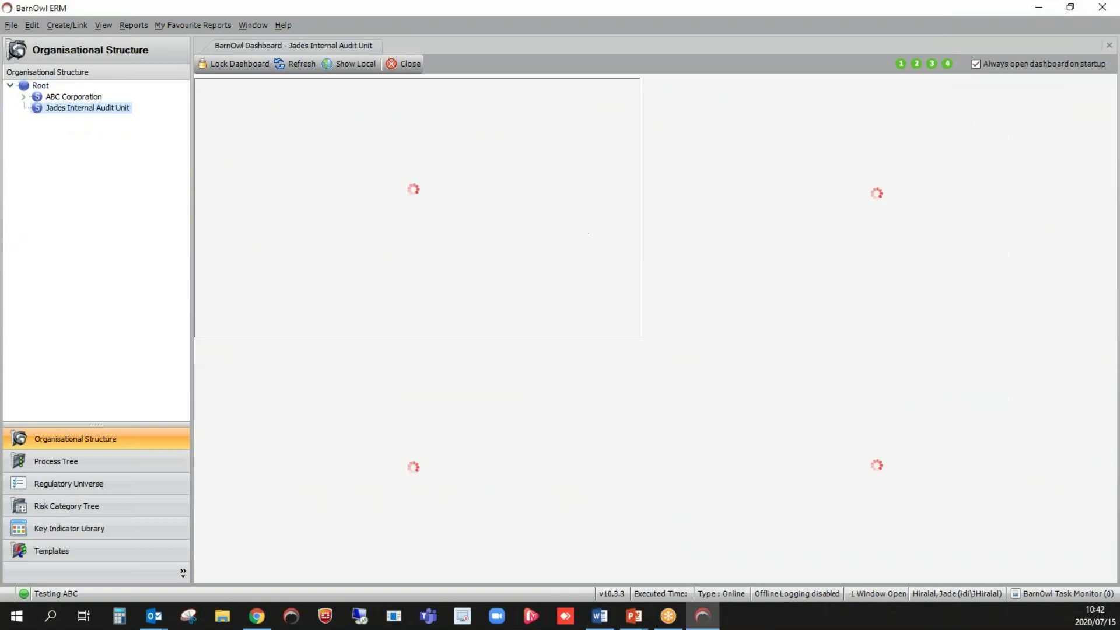
click(104, 24)
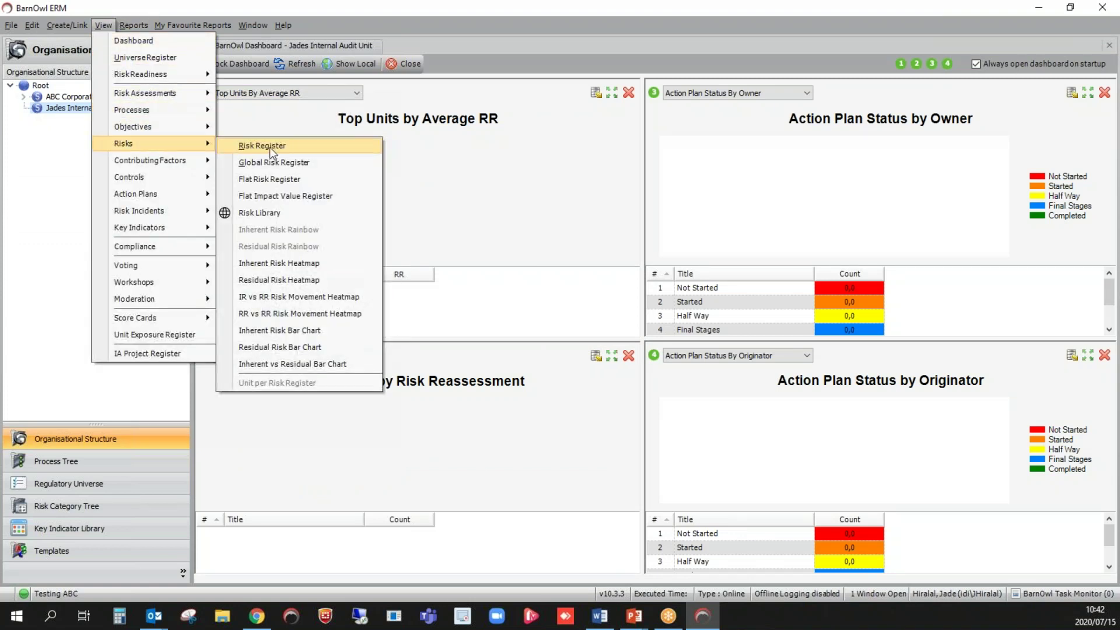
click(268, 145)
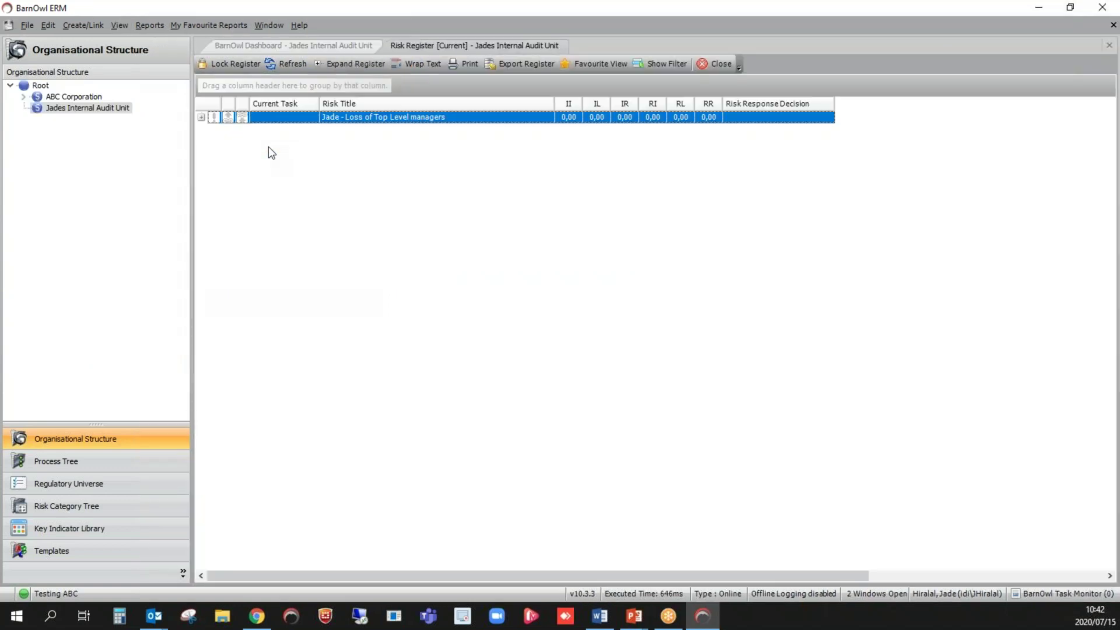
- Expand the Loss of Top Level managers risk and its Better job opportunities elsewhere contributing factor to show their linked controls
click(201, 118)
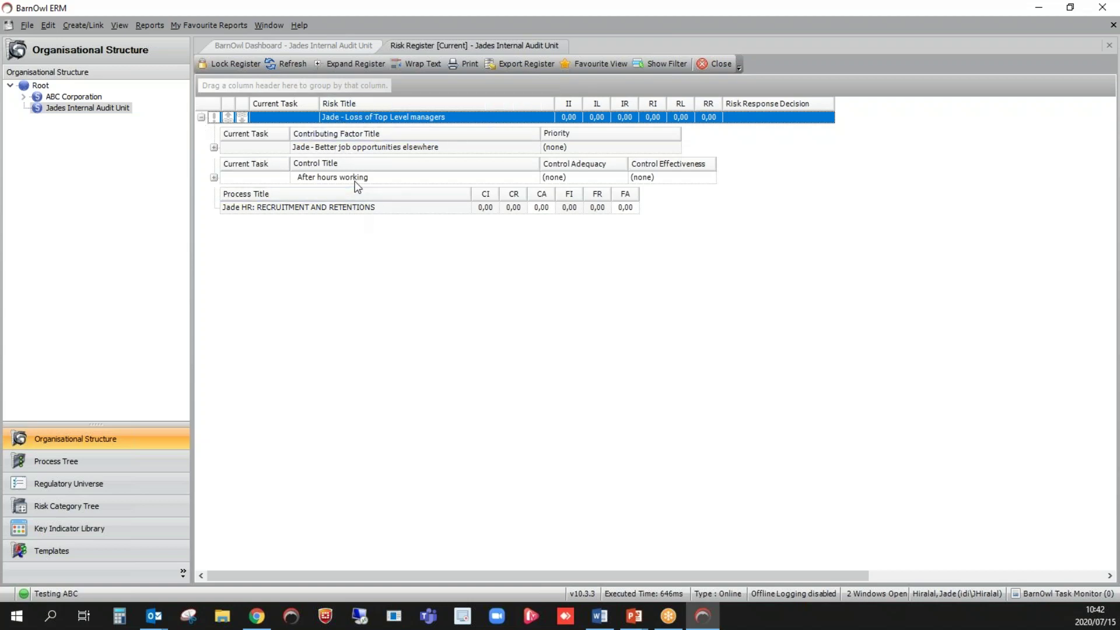
click(215, 147)
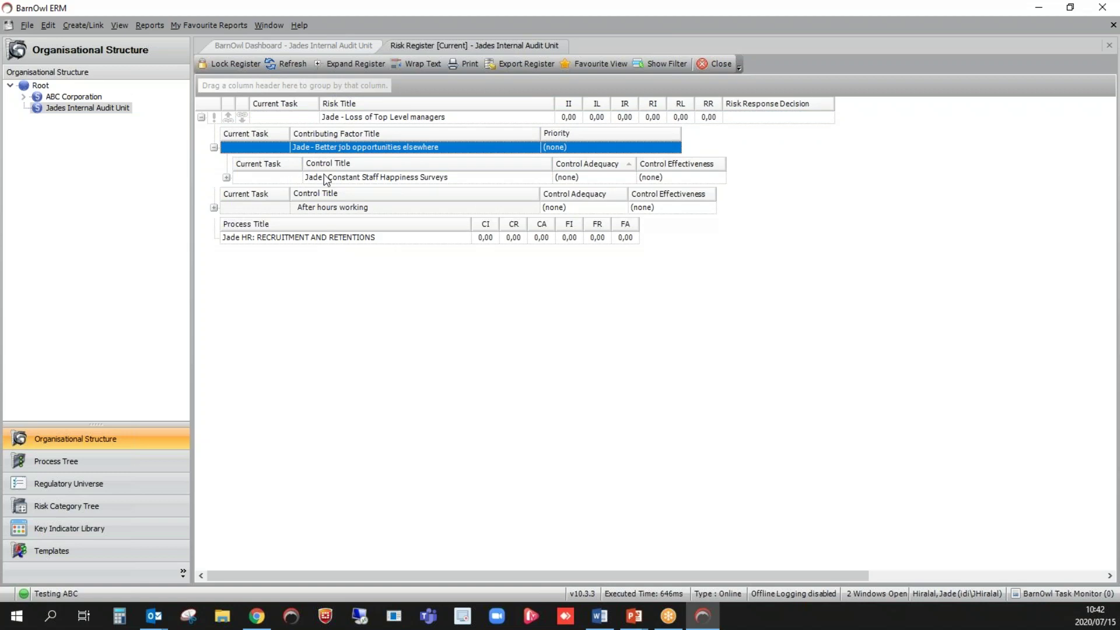
key(alt+Tab)
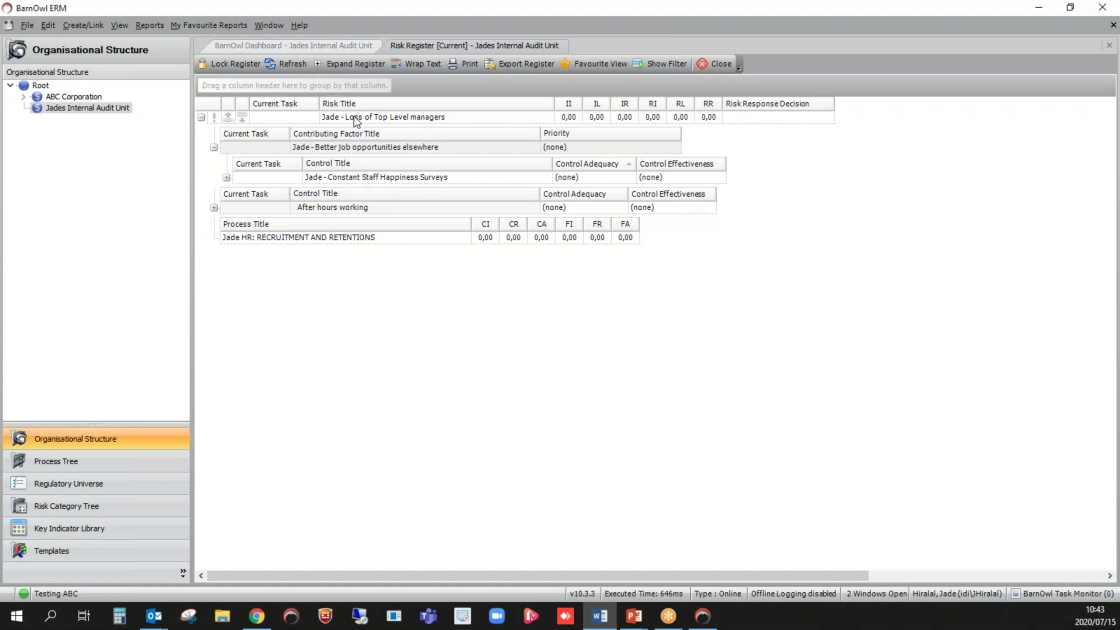
- Review the controls linked to the Loss of Top Level managers risk in Create/Link Controls, and close it without changes
right_click(357, 116)
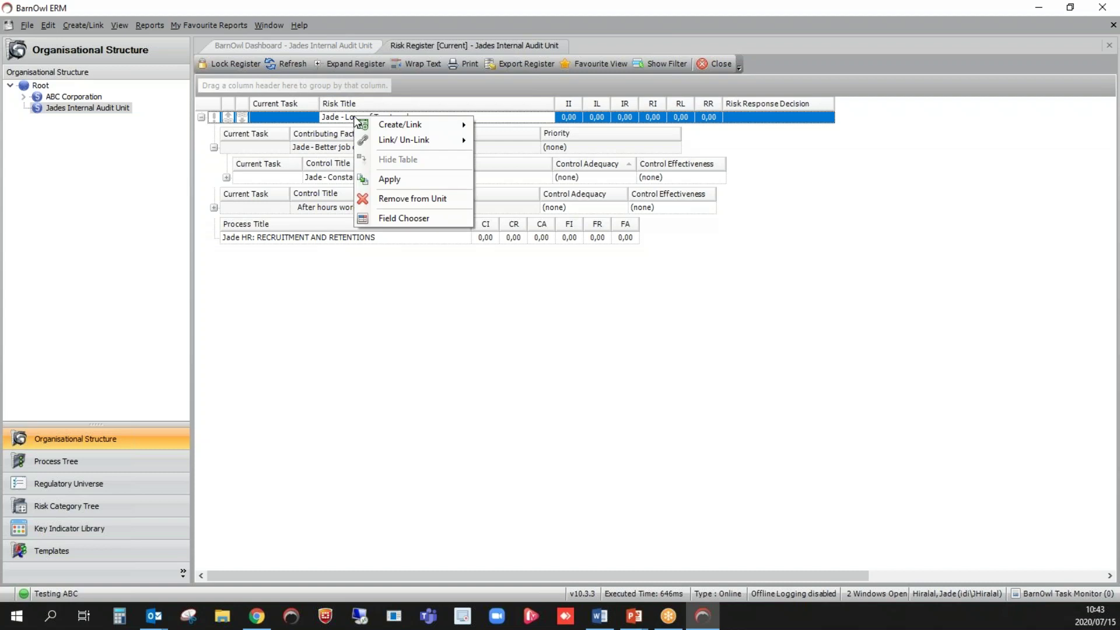
mouse_move(388, 128)
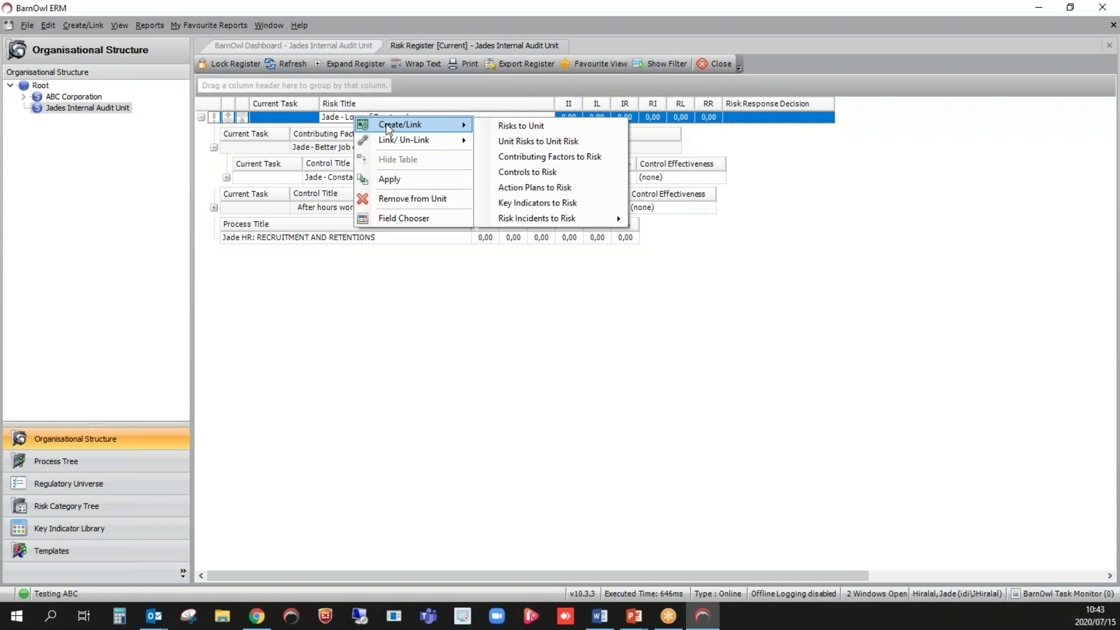
click(527, 173)
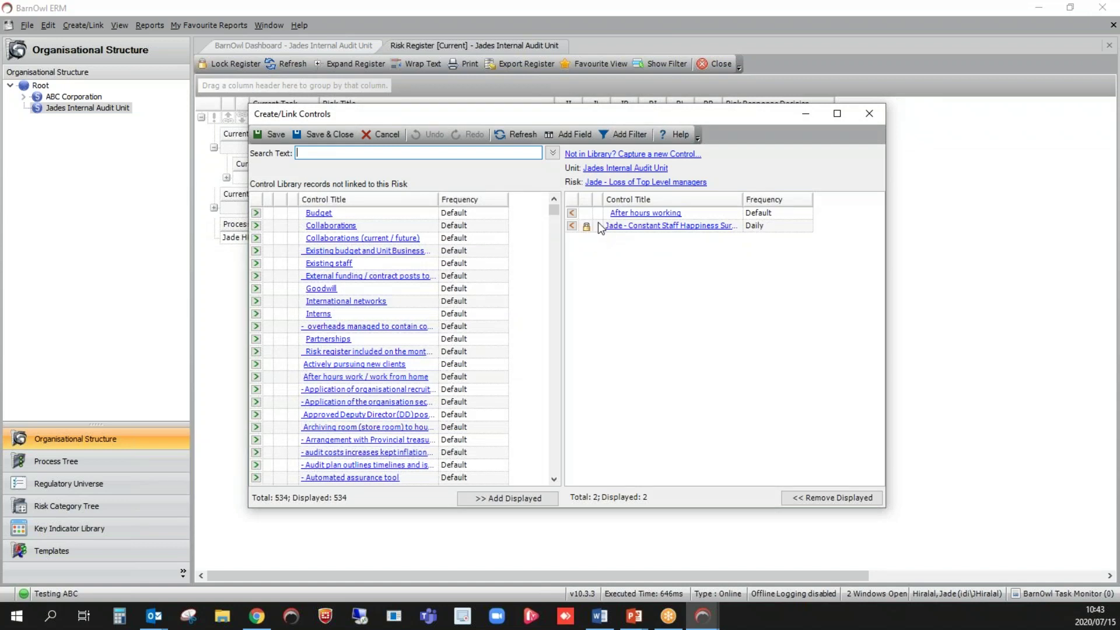
drag(492, 116, 451, 198)
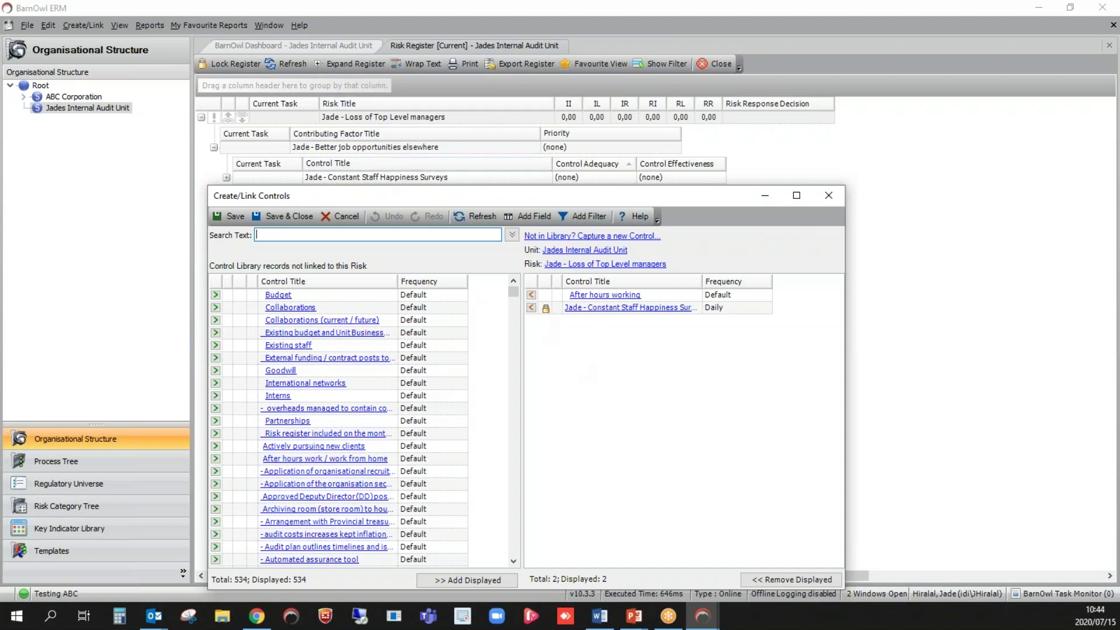
click(829, 196)
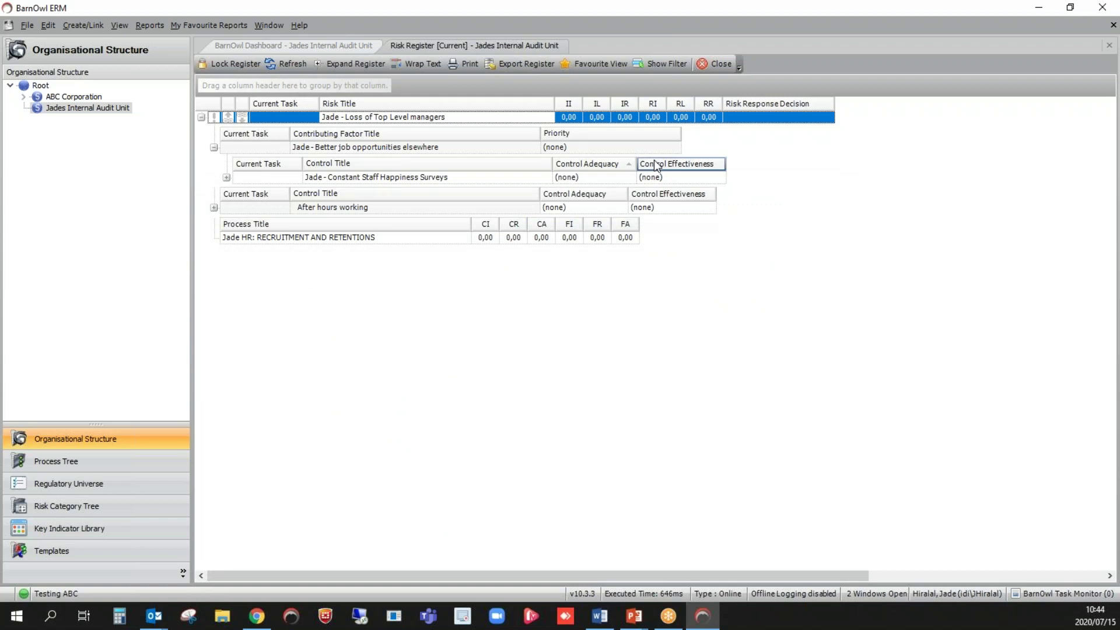
- Review the controls linked to the Better job opportunities elsewhere contributing factor in Create/Link Controls, and close it without changes
click(379, 151)
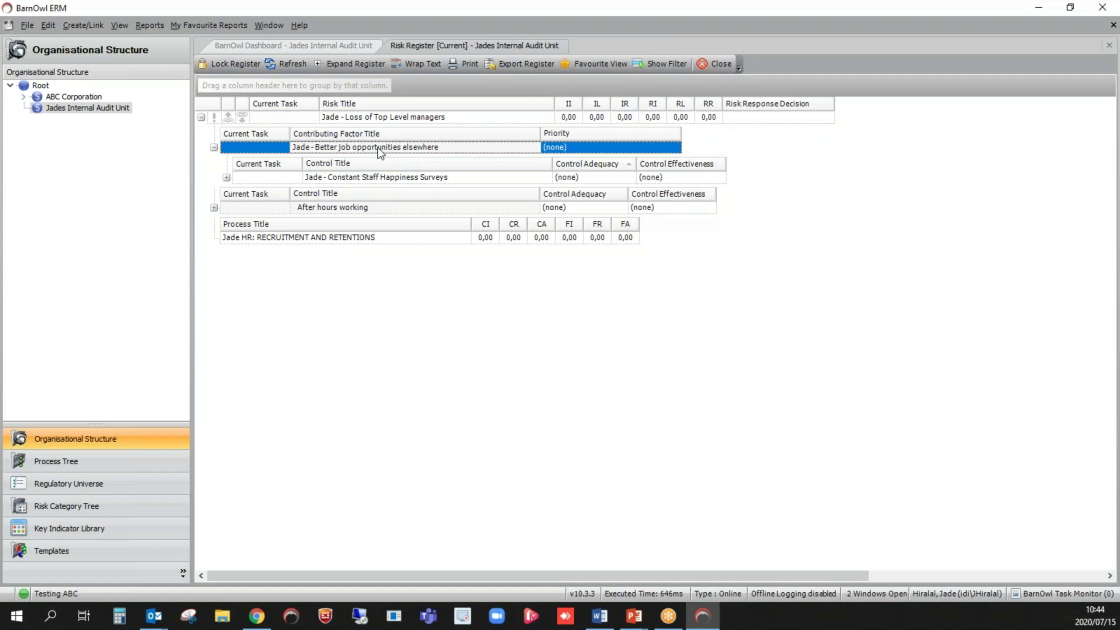
right_click(377, 147)
mouse_move(422, 157)
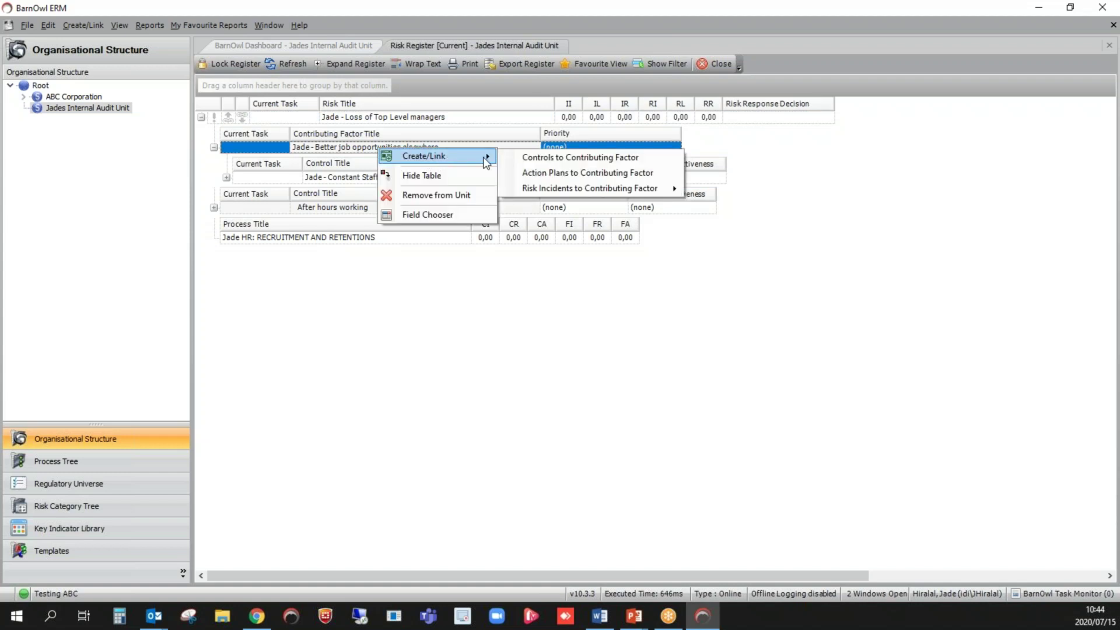
click(562, 155)
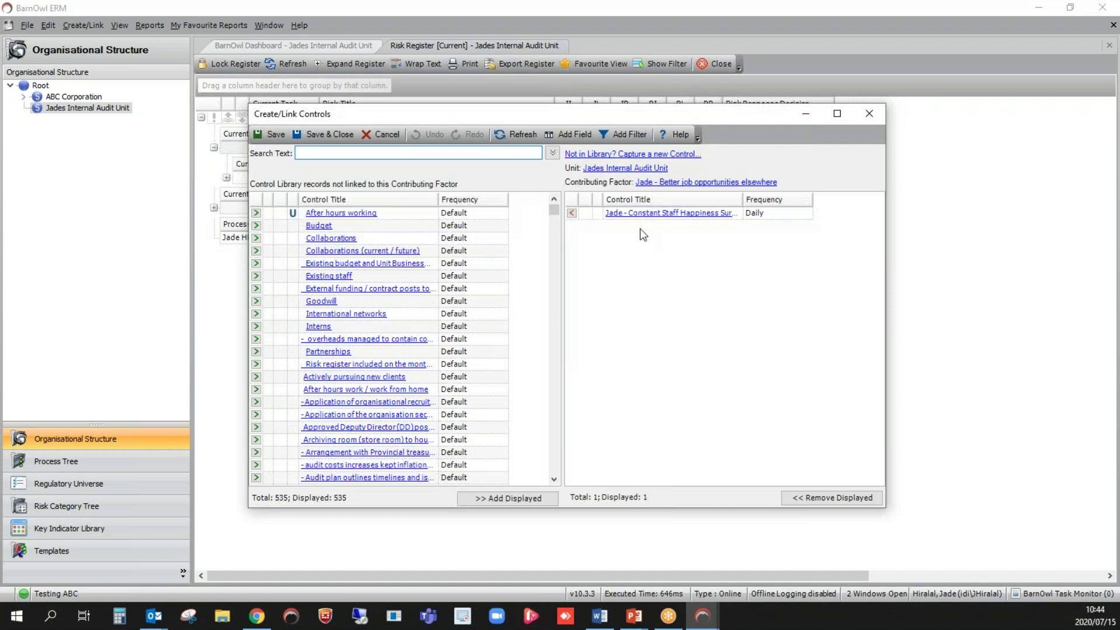
drag(626, 124, 553, 195)
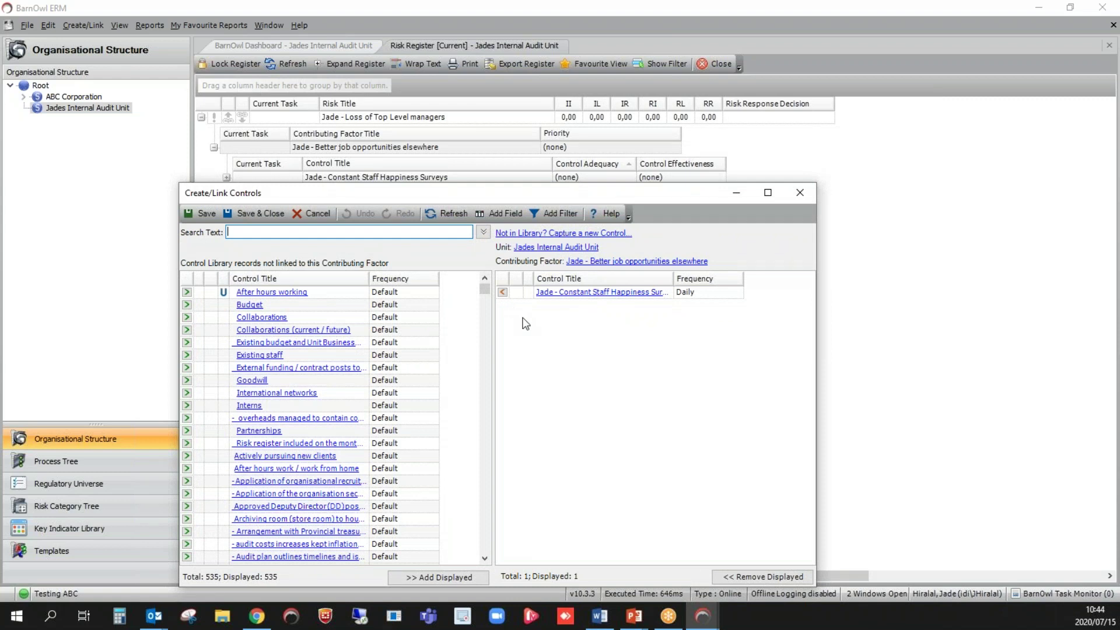
drag(465, 194, 480, 226)
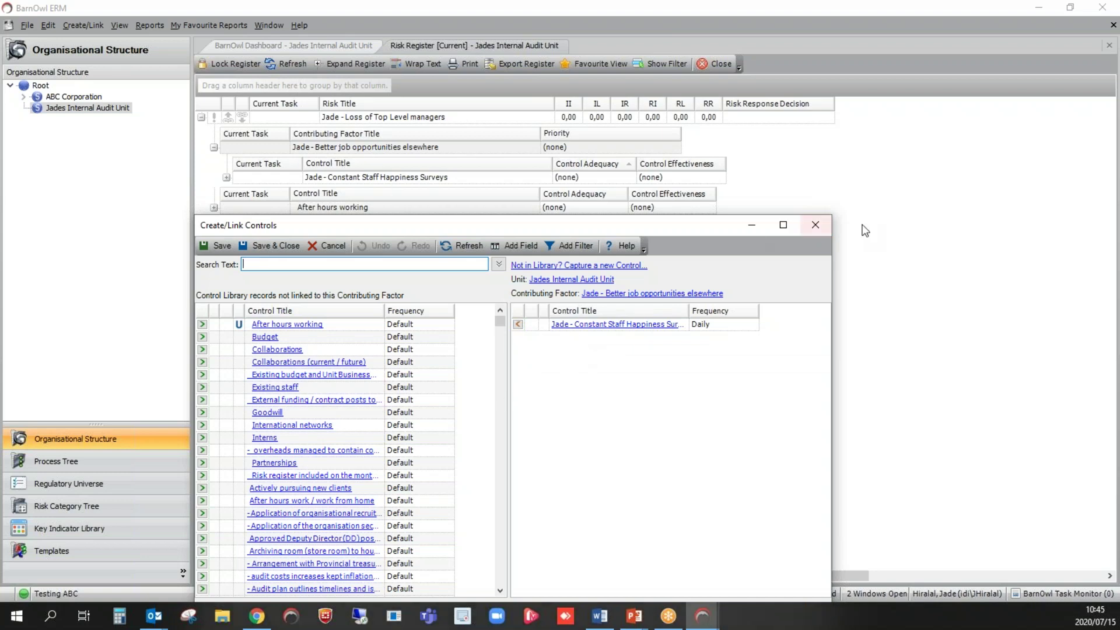
click(816, 226)
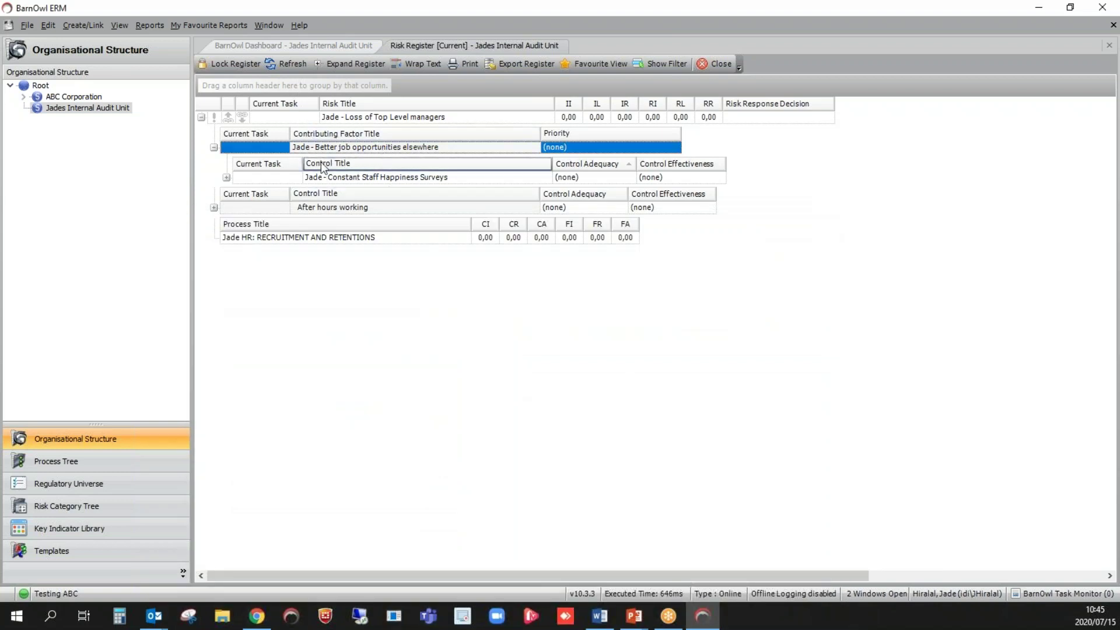
click(361, 119)
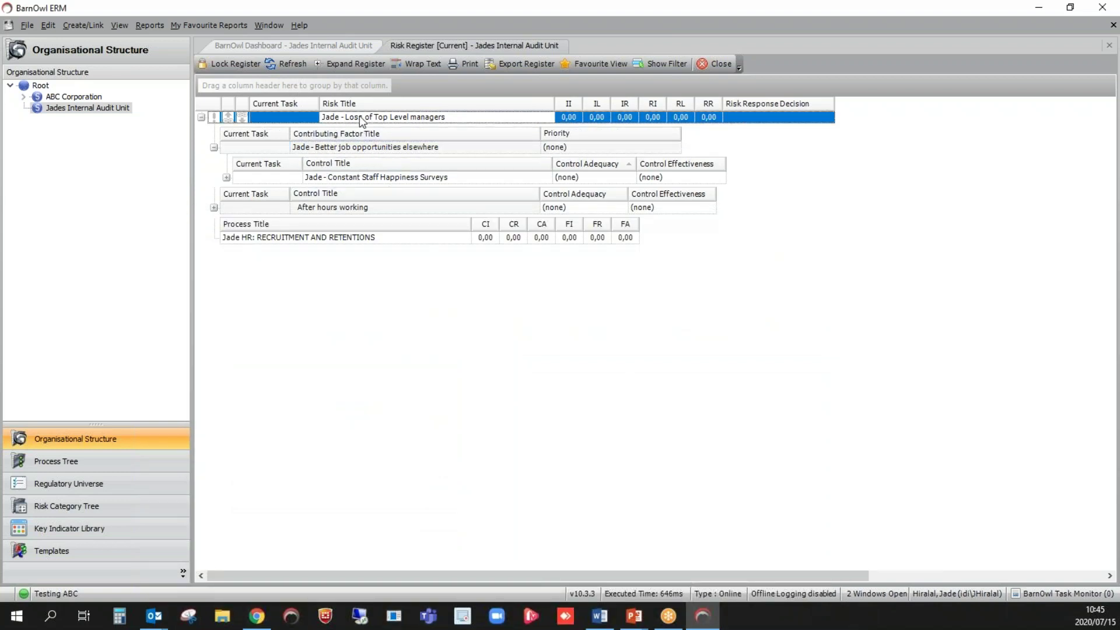
right_click(361, 120)
mouse_move(395, 125)
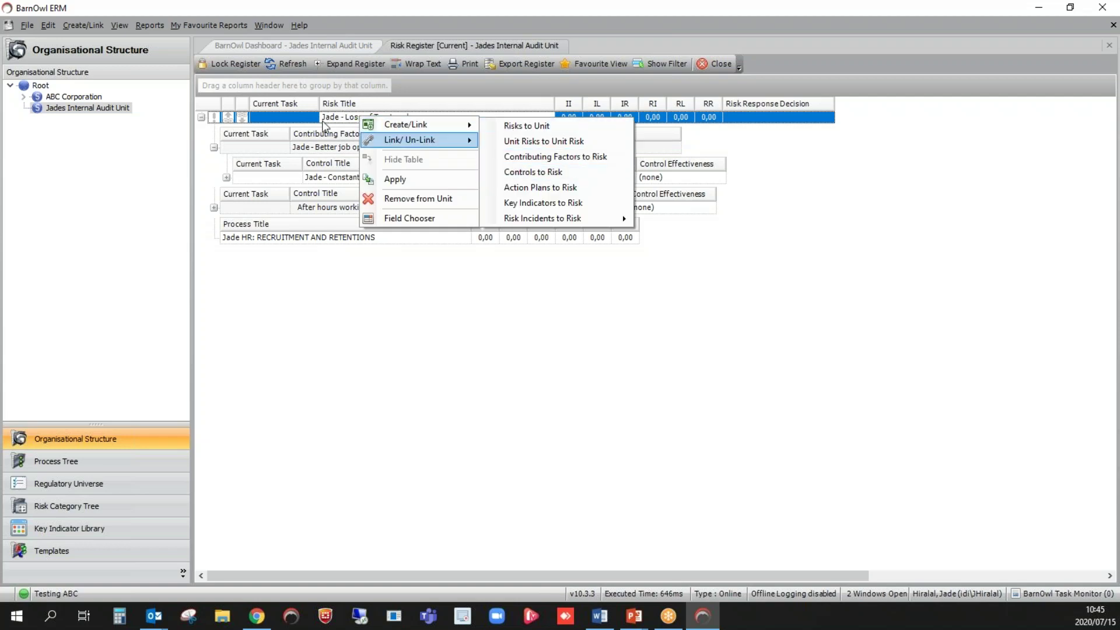
click(1, 393)
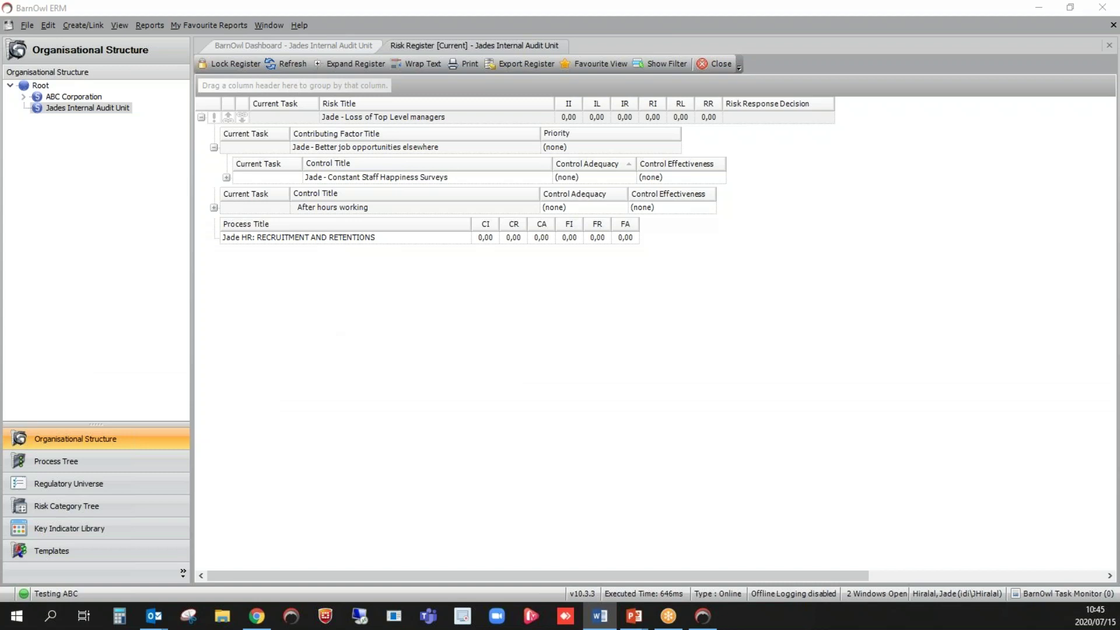
- Review the linked controls under Control Adequacy in the Risk Form of the Loss of Top Level managers risk, and close the form
click(425, 295)
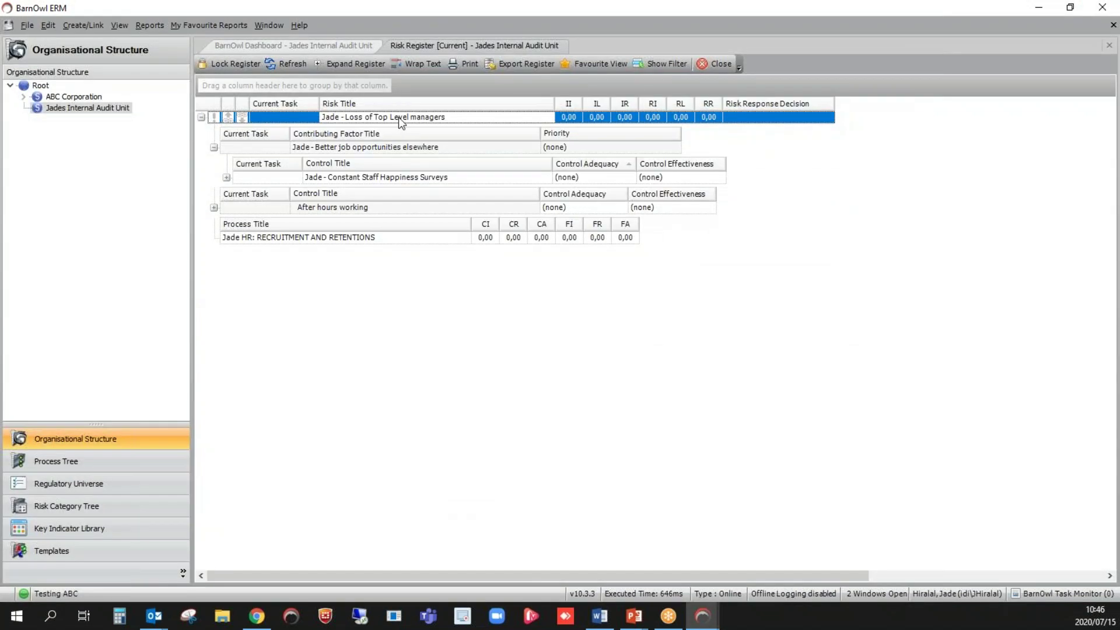
click(702, 616)
click(791, 552)
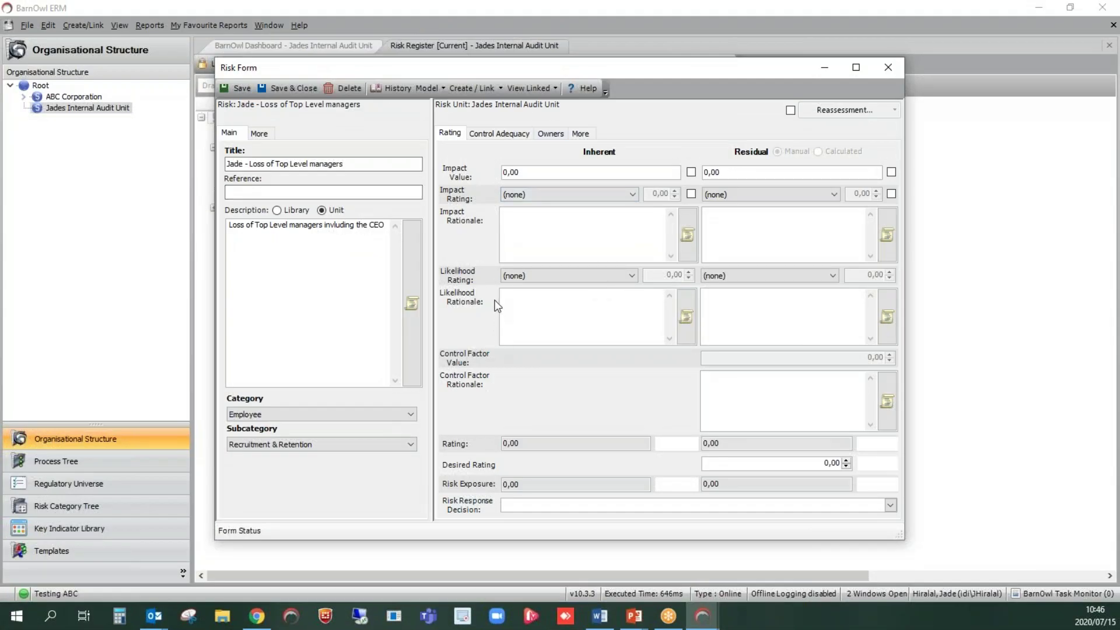
click(489, 135)
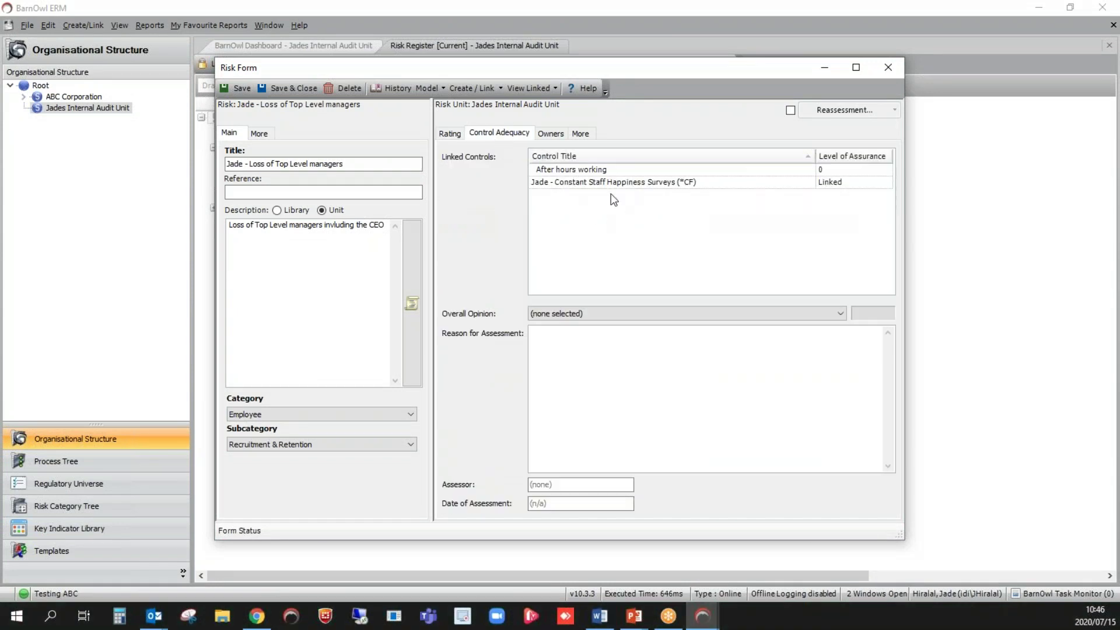
drag(570, 70, 502, 196)
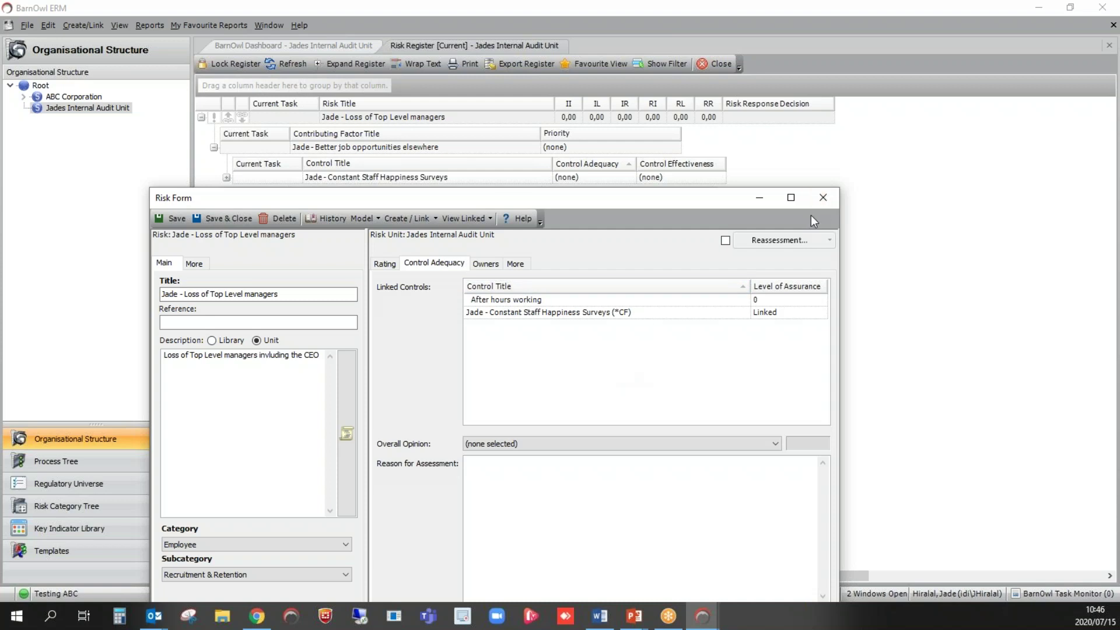
click(819, 199)
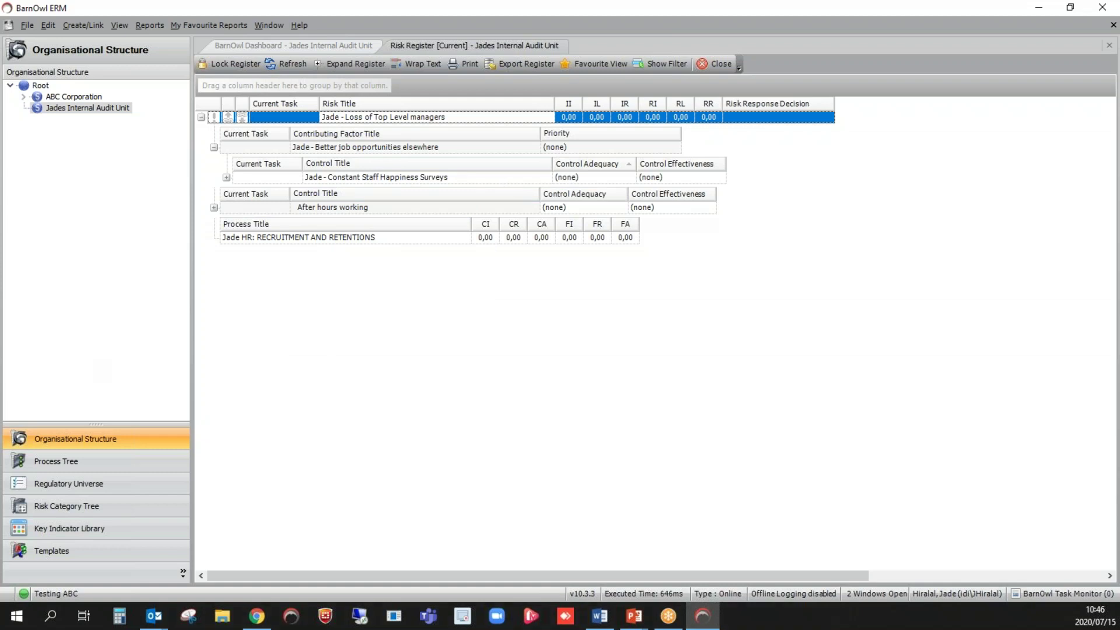
- Switch from the risk register to the Internal Audit module and bring up its project register
key(alt+Tab)
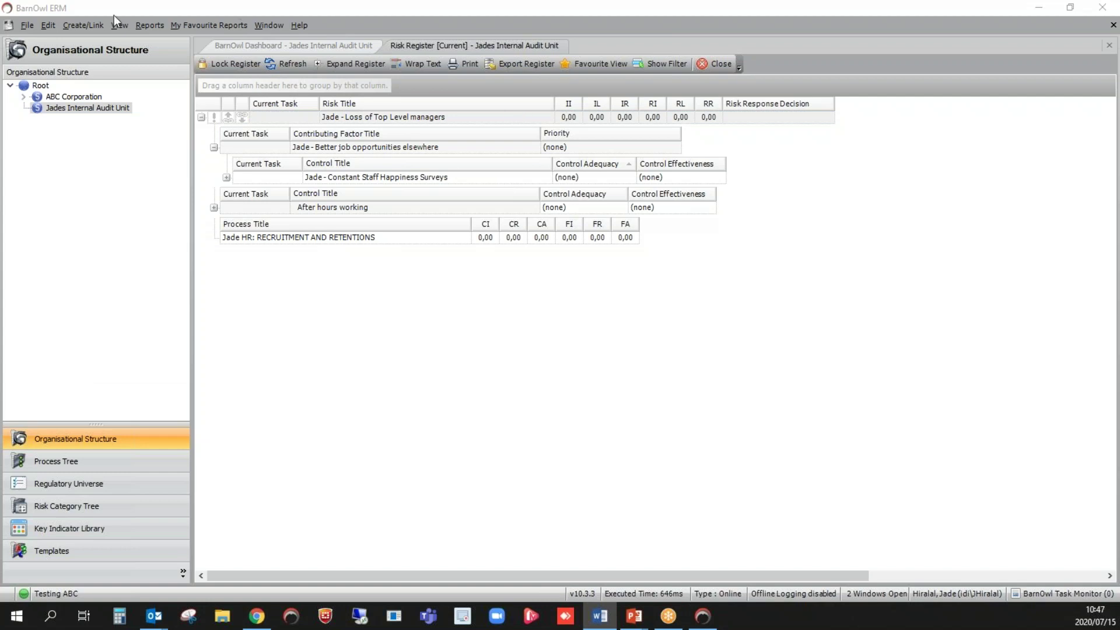
click(28, 24)
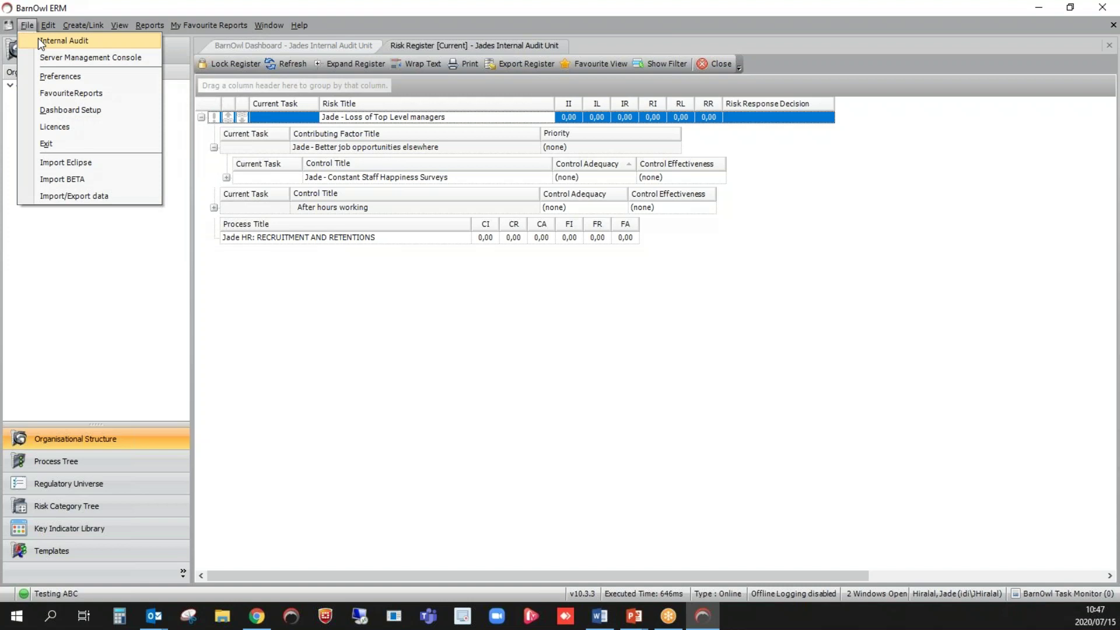
click(37, 41)
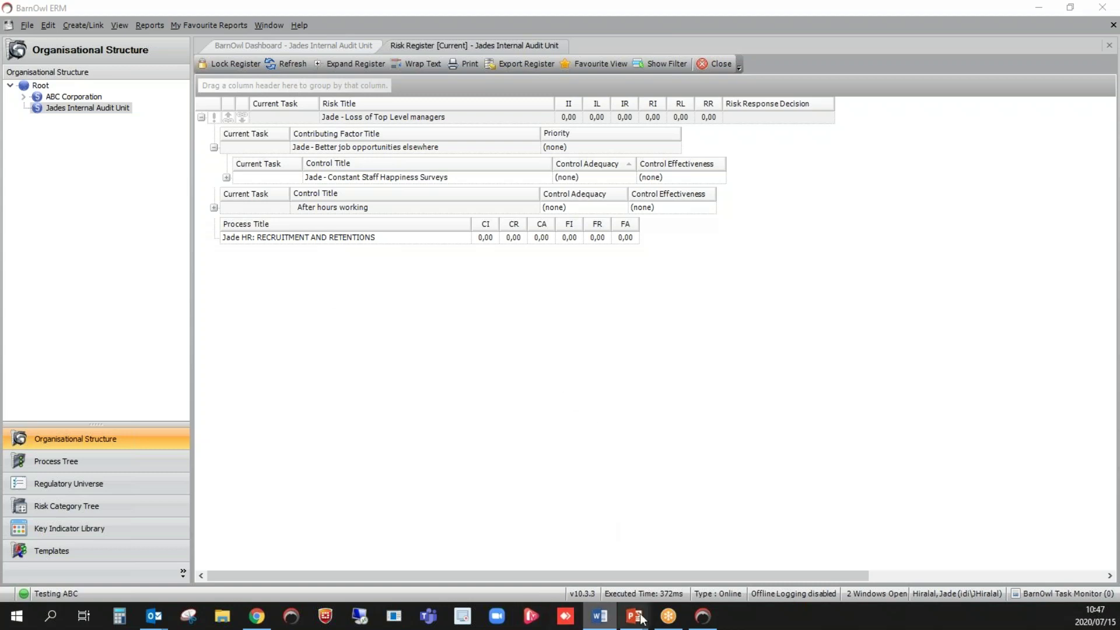
click(701, 620)
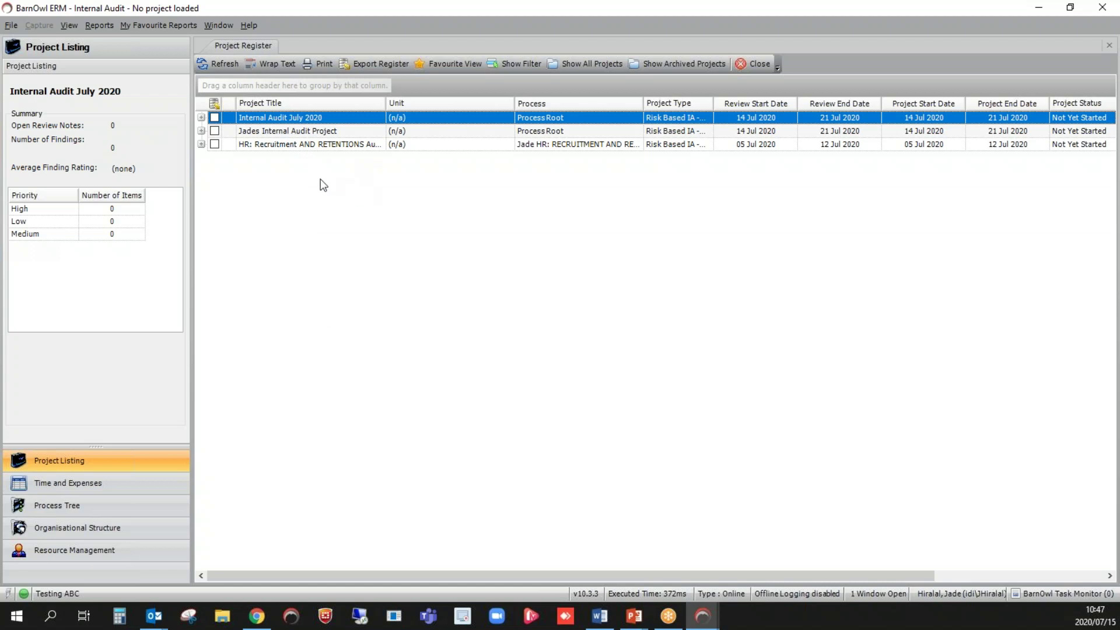
- Load the second listed internal audit project, expand its unit down to the HR: RECRUITMENT AND RETENTIONS process's objective, and widen the project tree
click(302, 132)
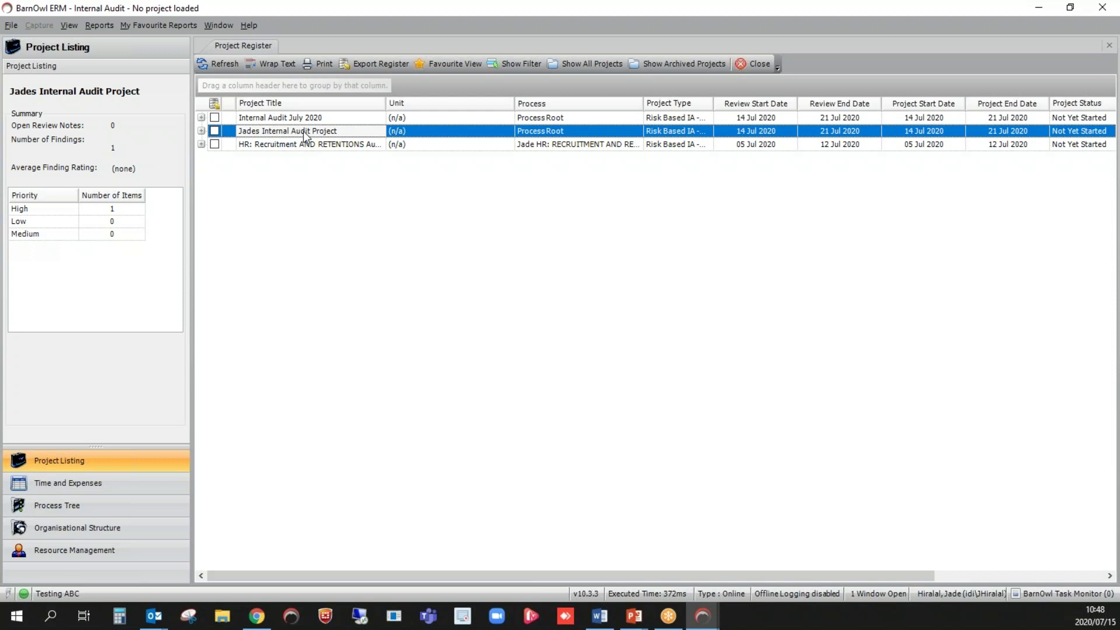
double_click(303, 132)
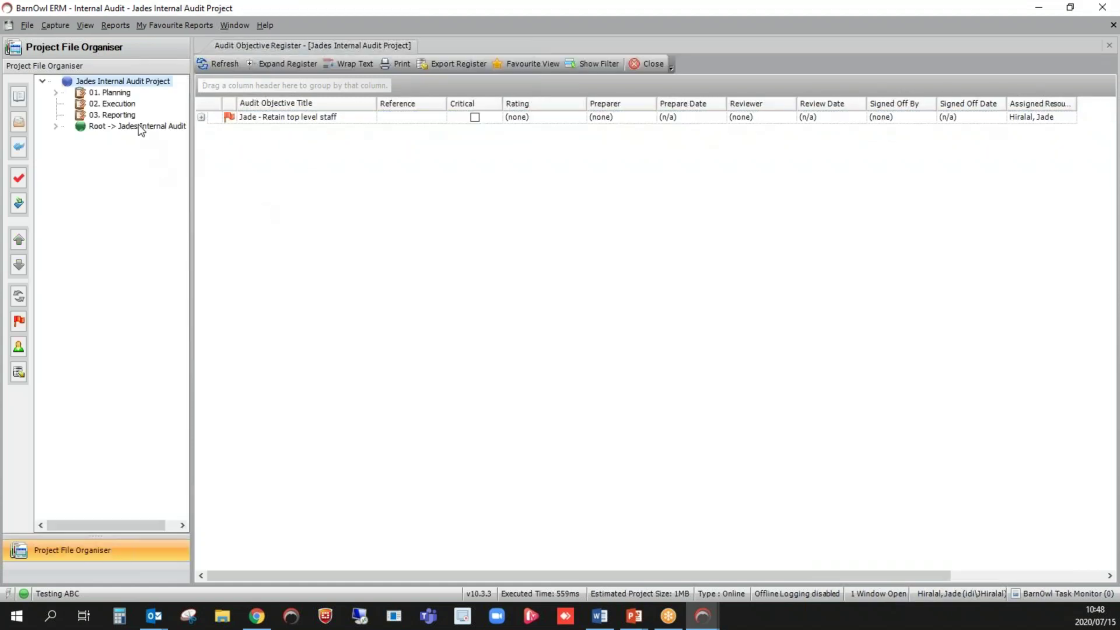
click(56, 126)
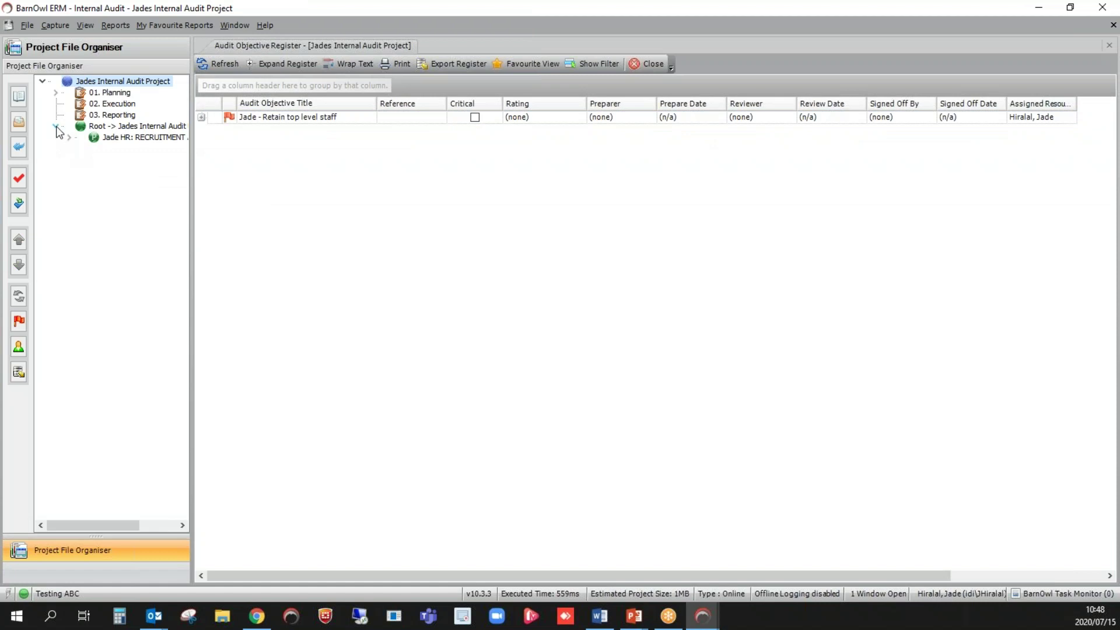
click(70, 138)
drag(296, 129, 295, 129)
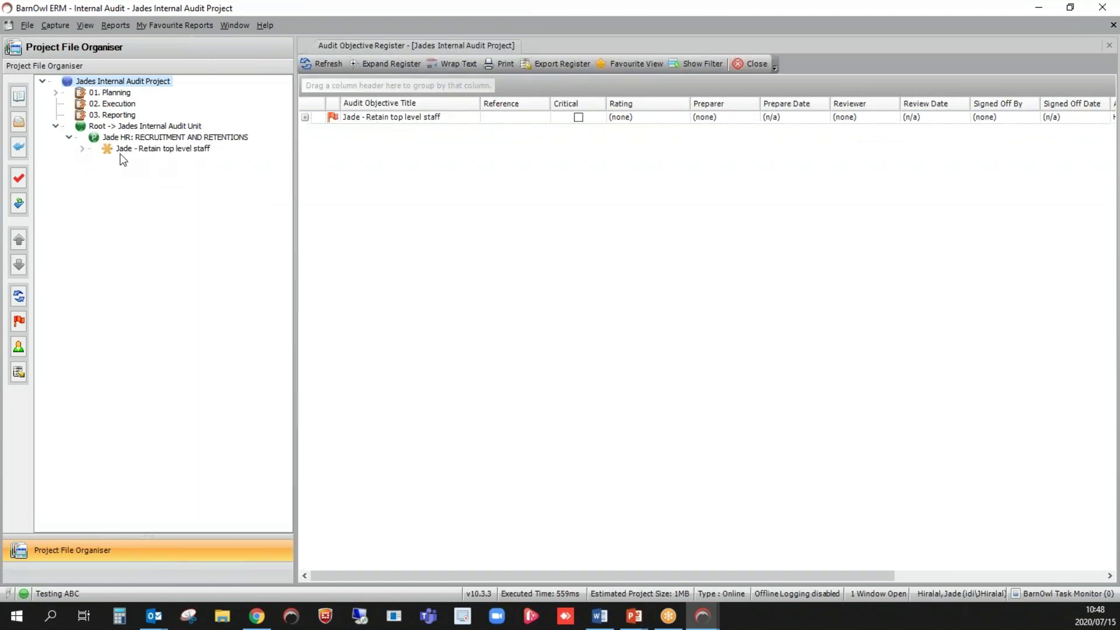
- Expand the Retain top level staff objective down to the items under the After hours working control, widening the project tree
click(82, 149)
click(95, 160)
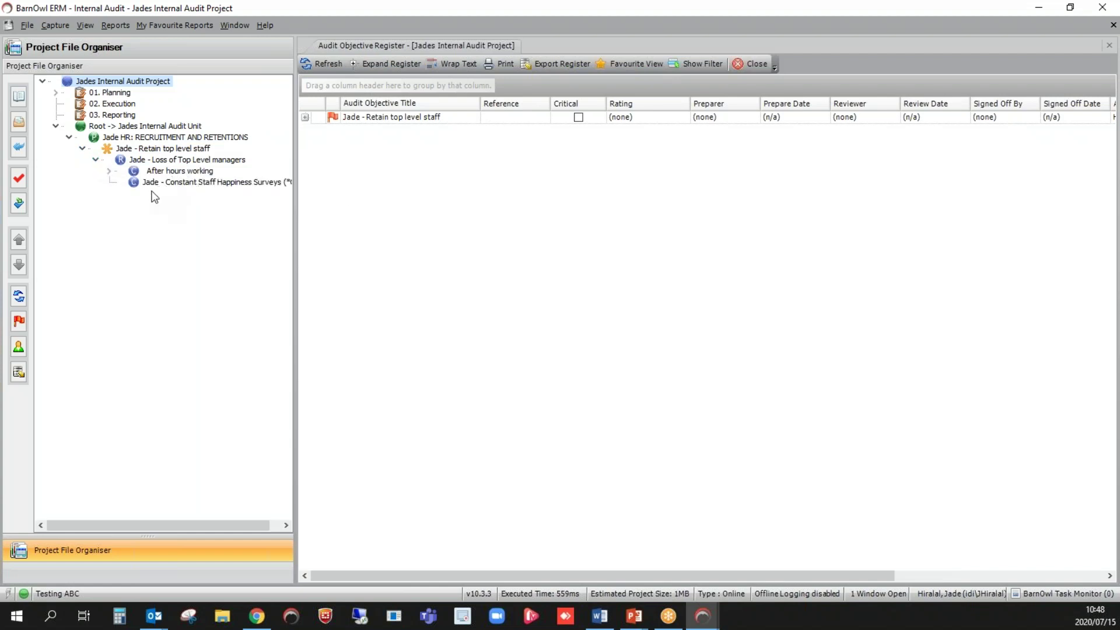
drag(296, 176, 316, 182)
click(109, 171)
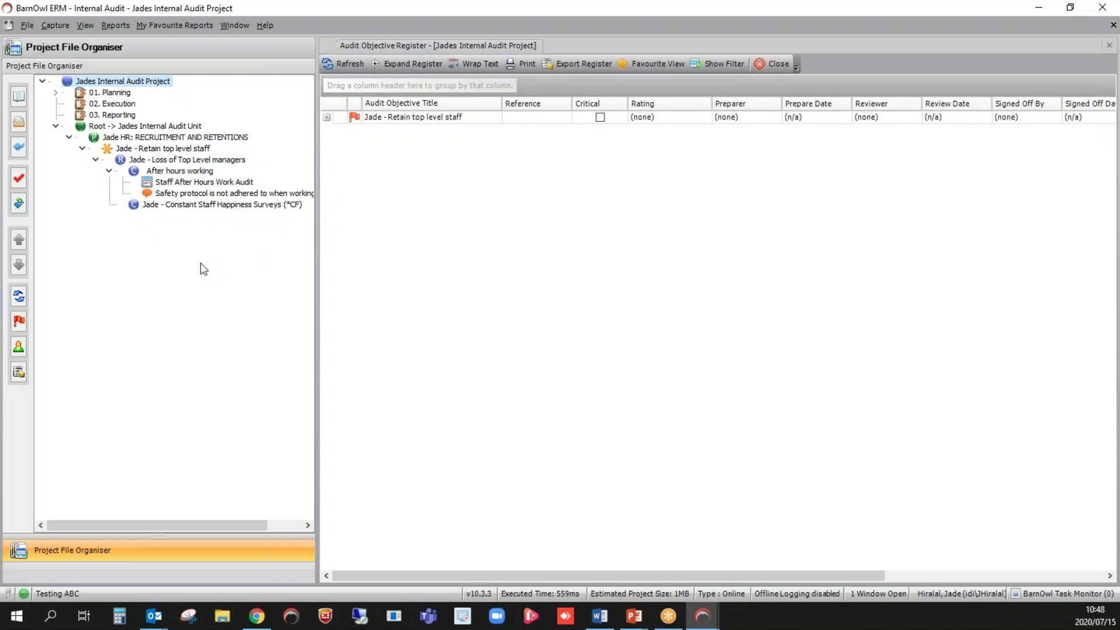
- Bring up the audit risk register for Loss of Top Level managers, fully expand it, and widen the Control Title column to show full names
click(145, 161)
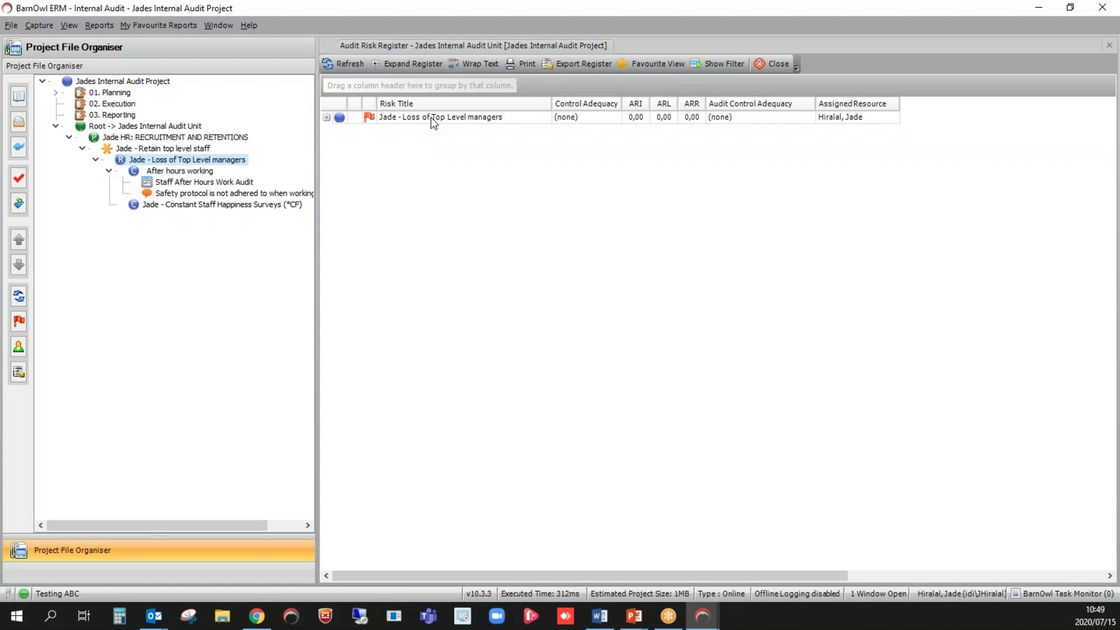
click(328, 117)
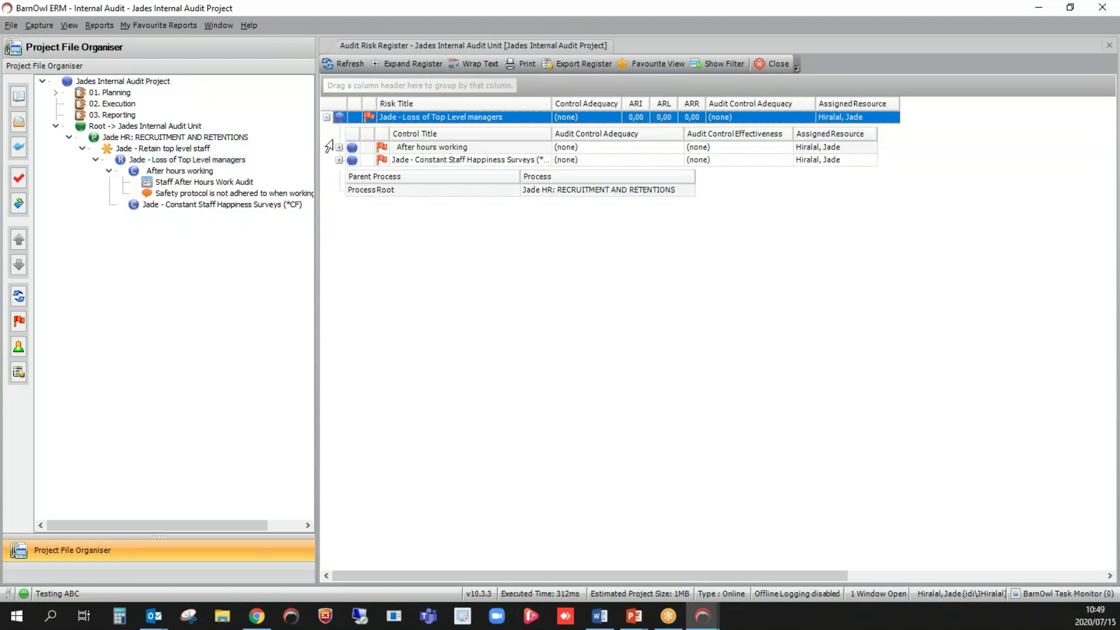
click(408, 62)
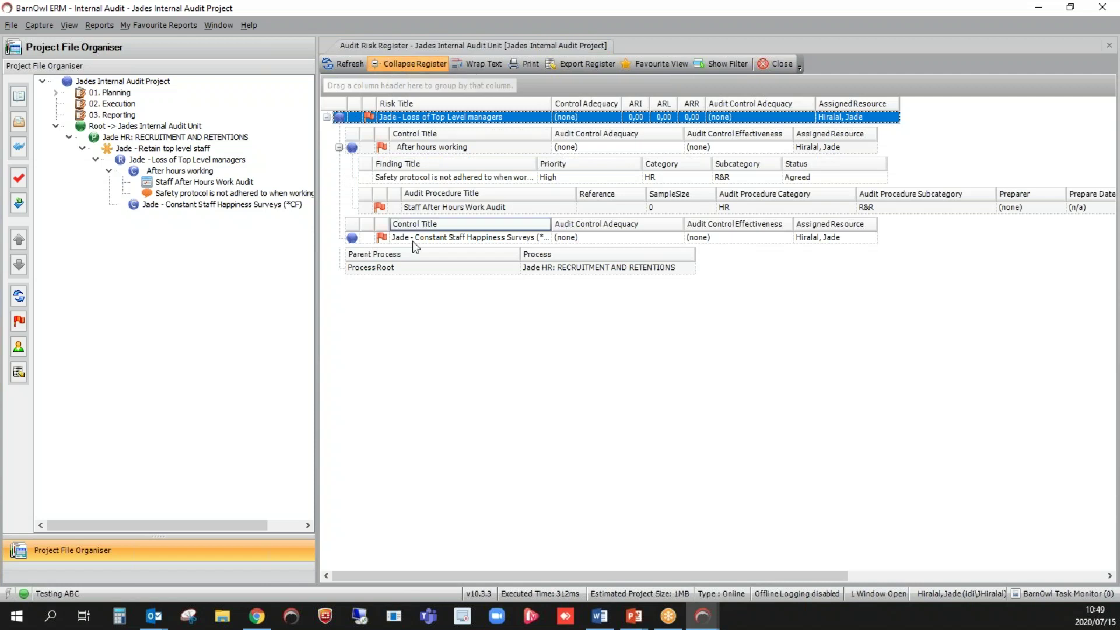
drag(551, 224, 612, 224)
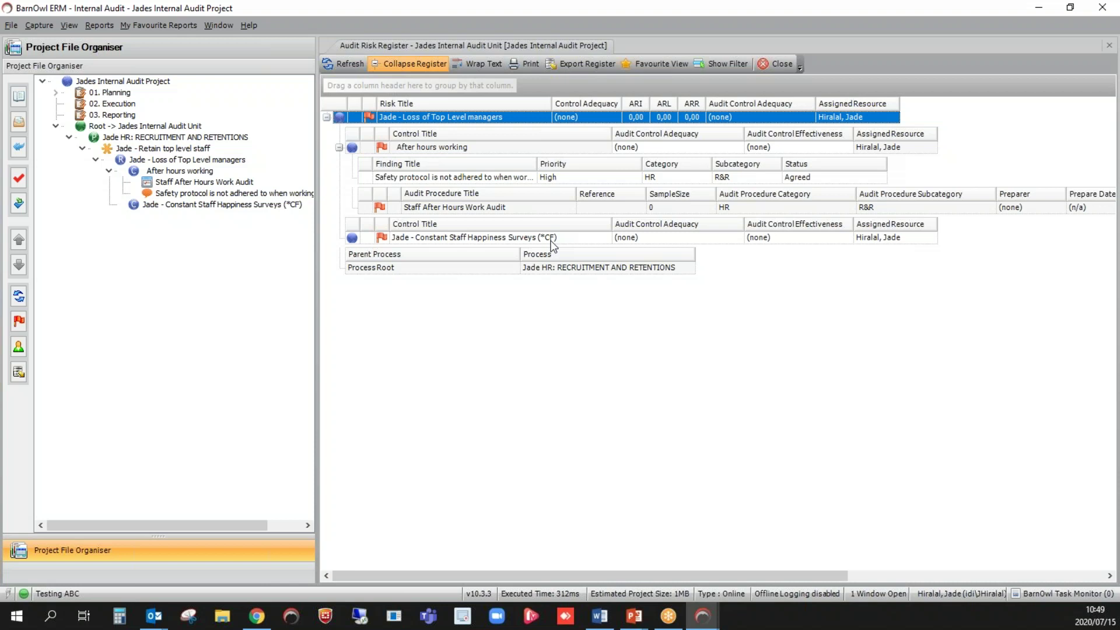
click(220, 225)
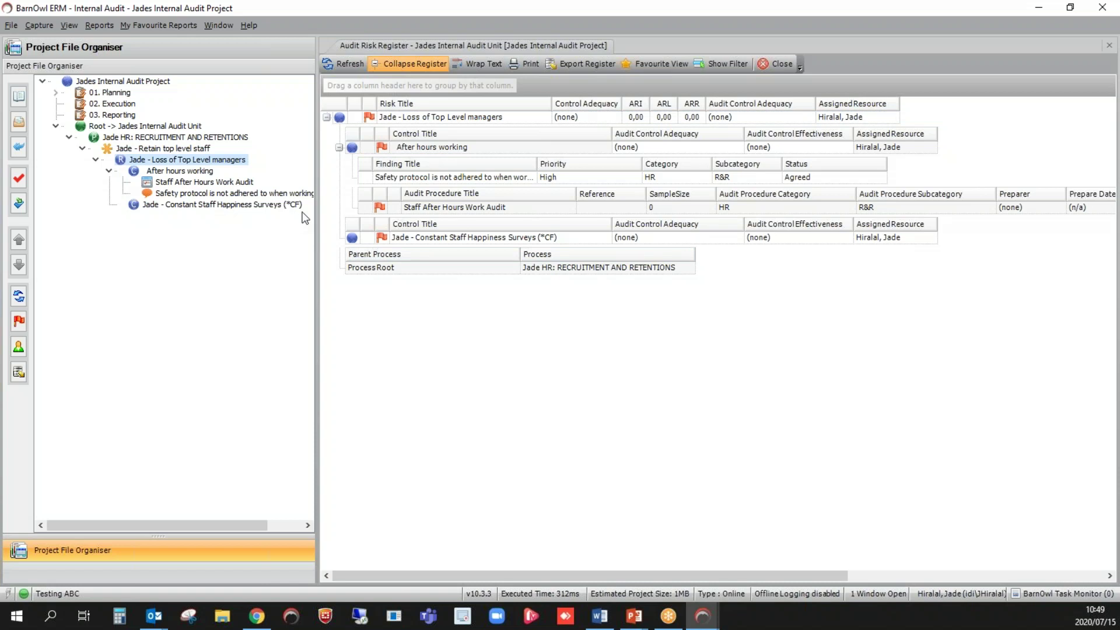
- Review the After hours working and Constant Staff Happiness Surveys controls in the risk's Audit Control Adequacy Capture form, and close it
click(404, 120)
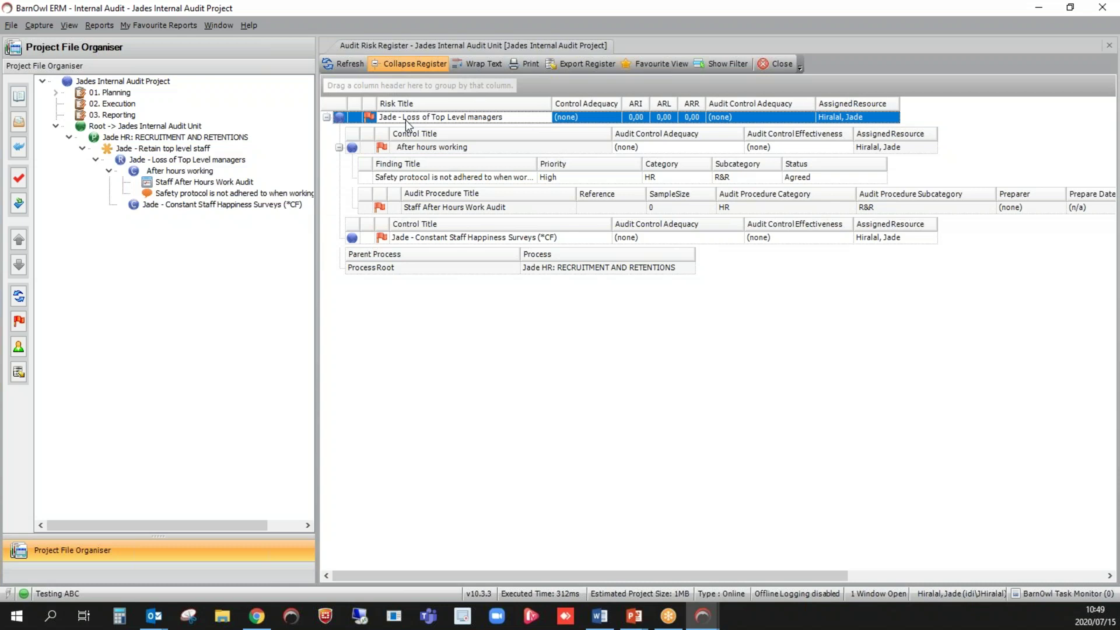
double_click(407, 120)
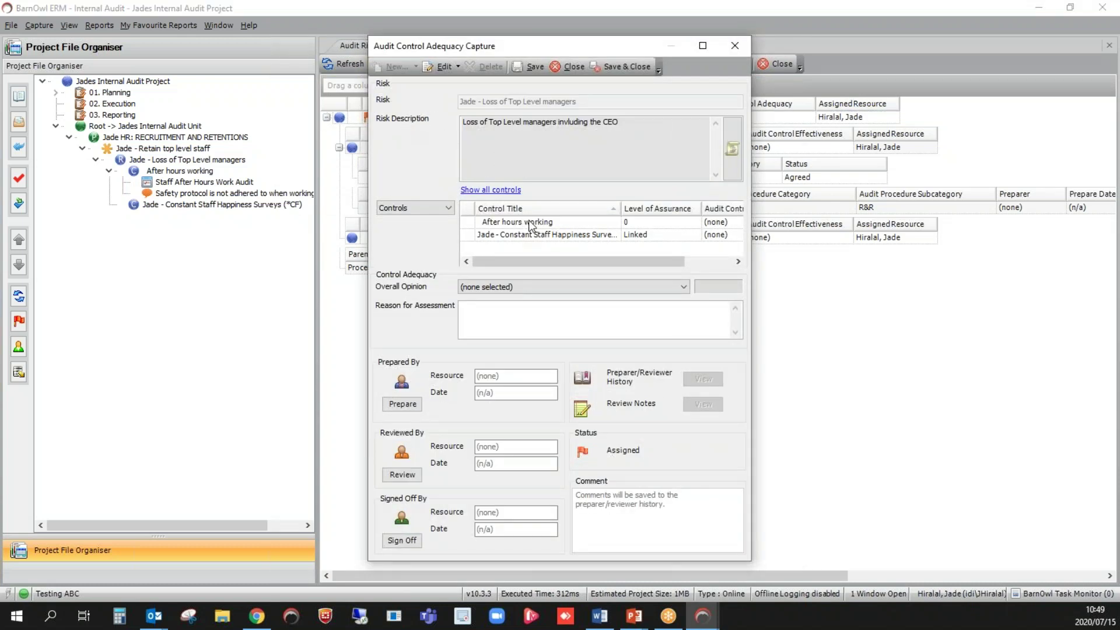
drag(621, 208, 669, 209)
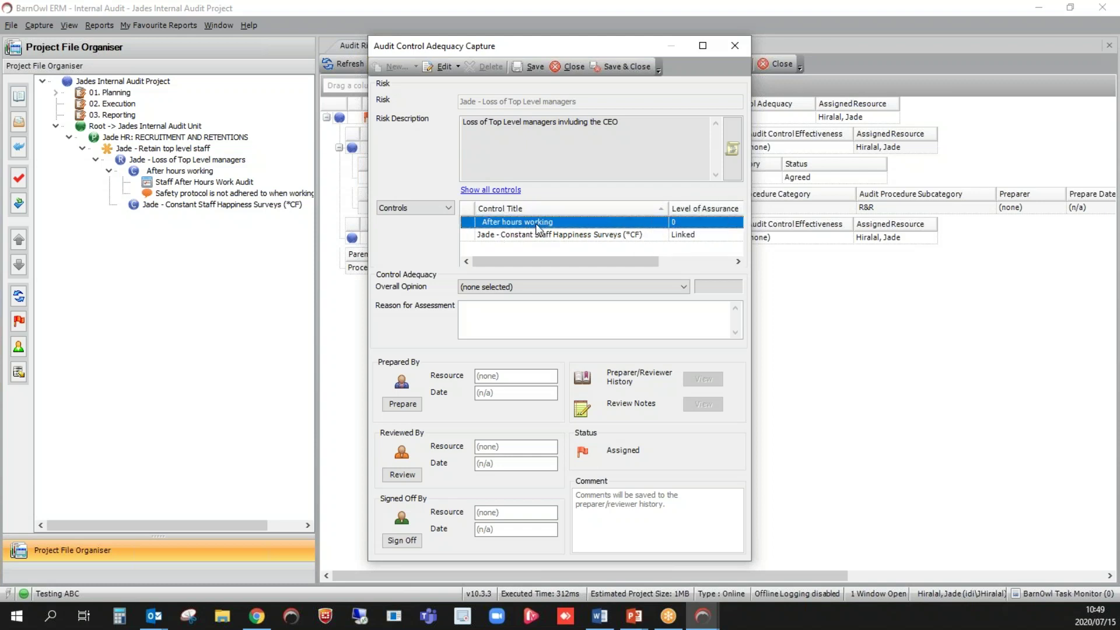
click(635, 236)
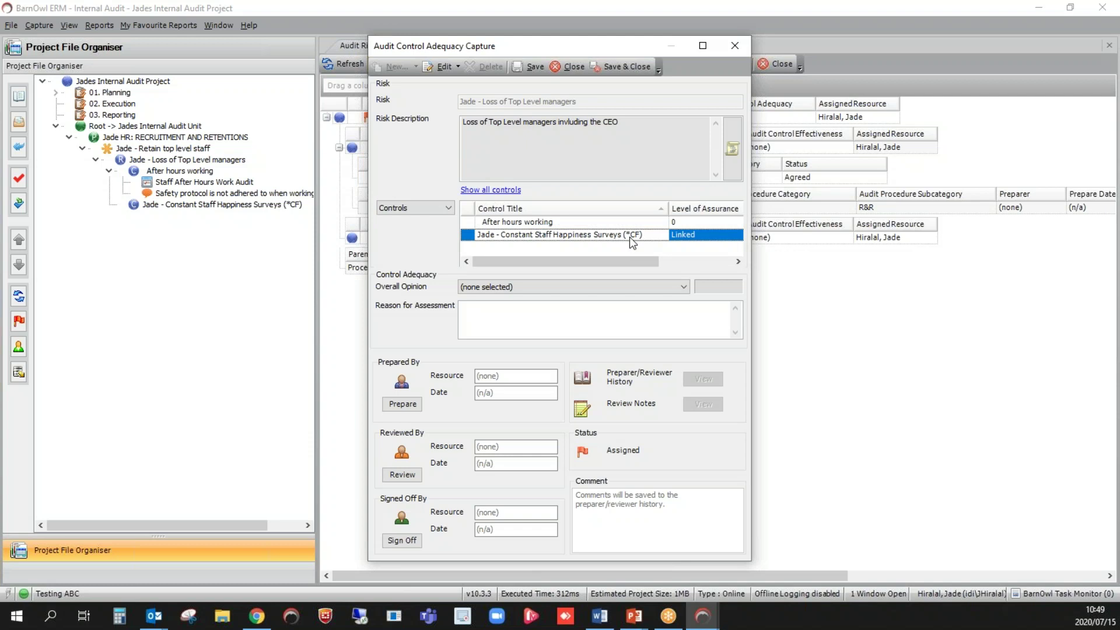
click(734, 46)
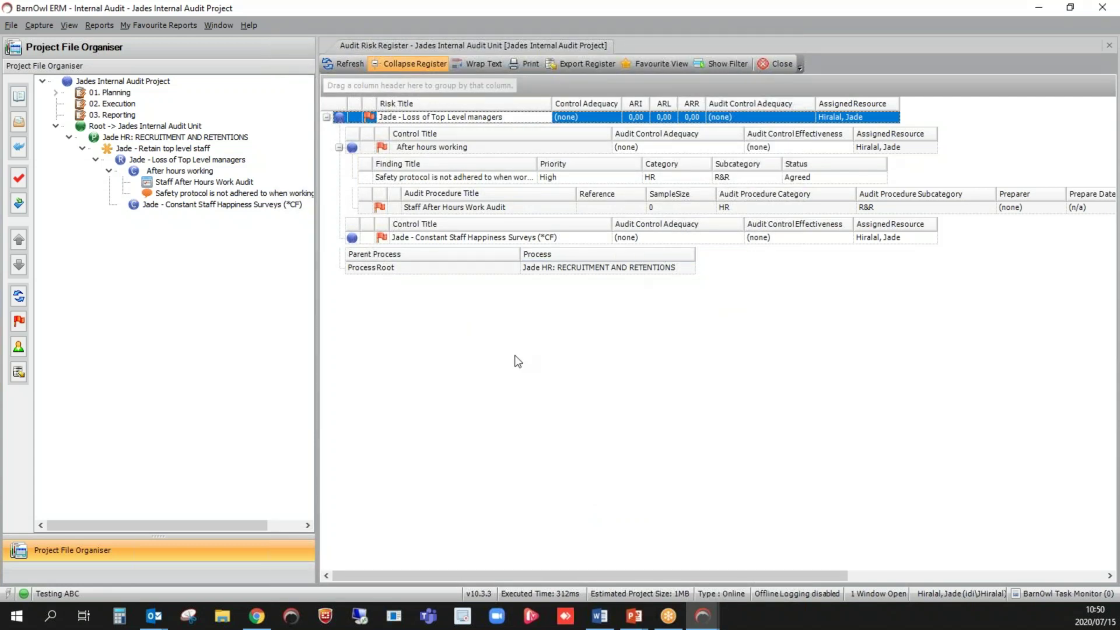
- Review the Loss of Top Level managers controls under Risks / Controls in the Retain top level staff audit objective, and close it without saving
click(143, 161)
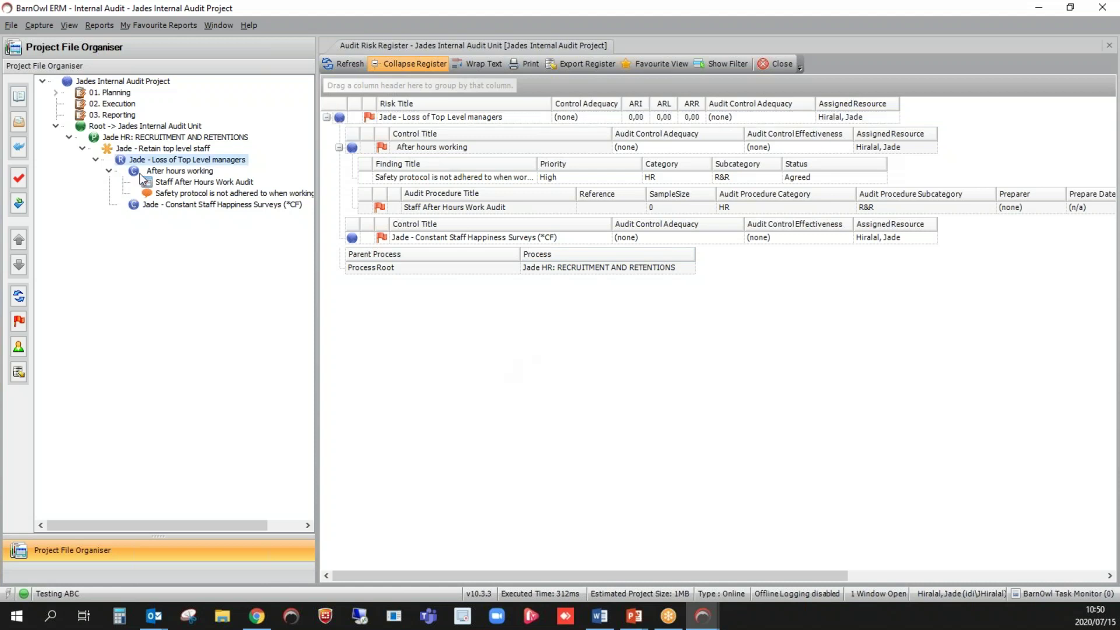
click(118, 149)
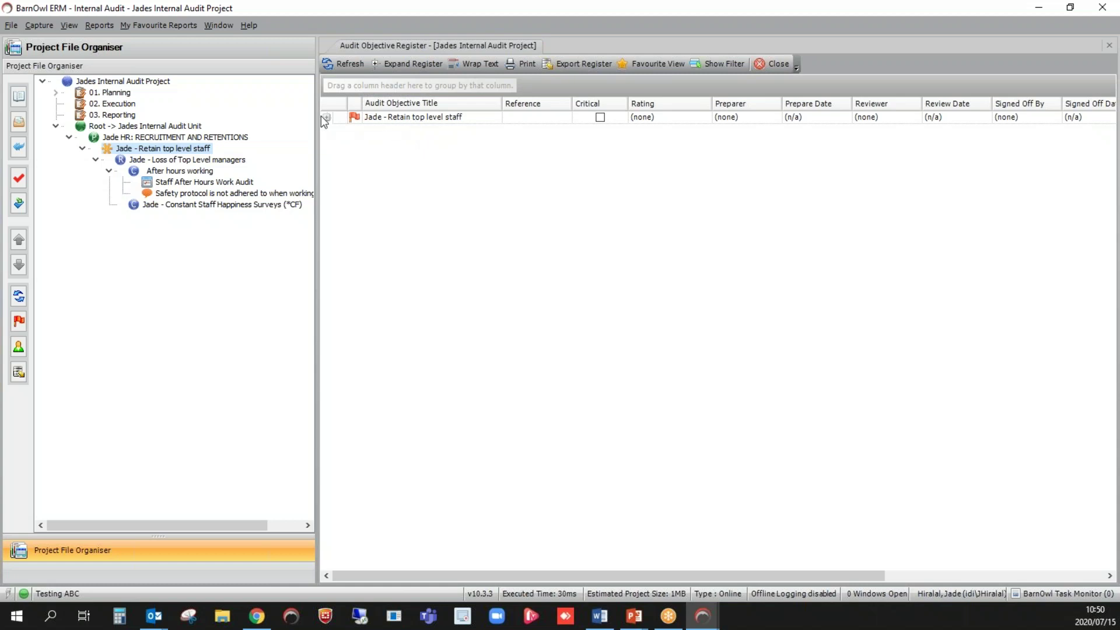
click(379, 118)
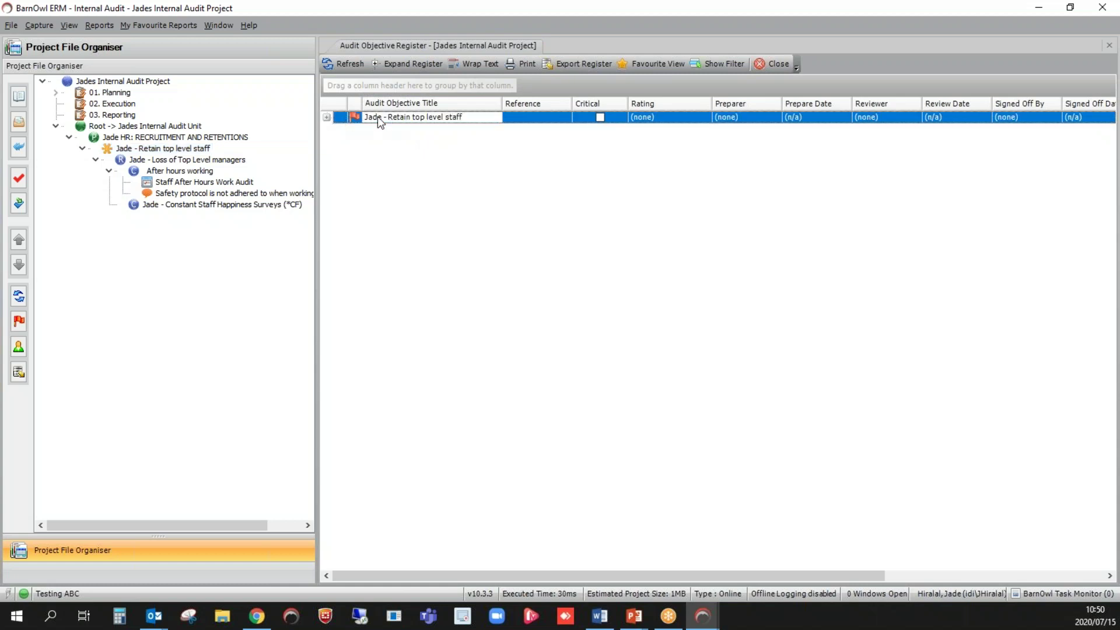
double_click(376, 117)
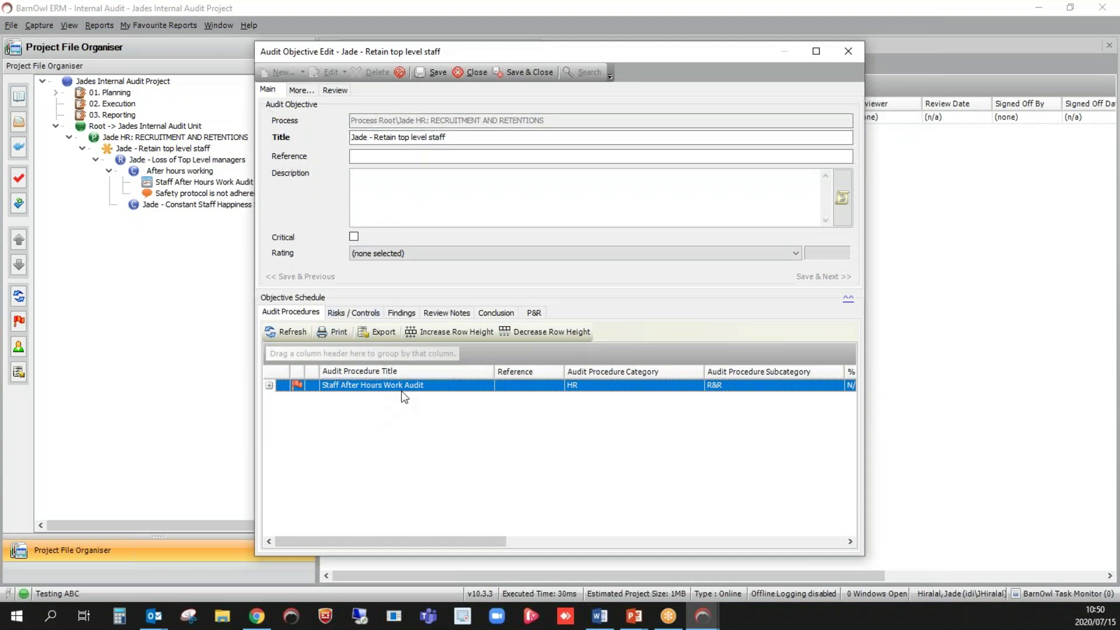
click(353, 314)
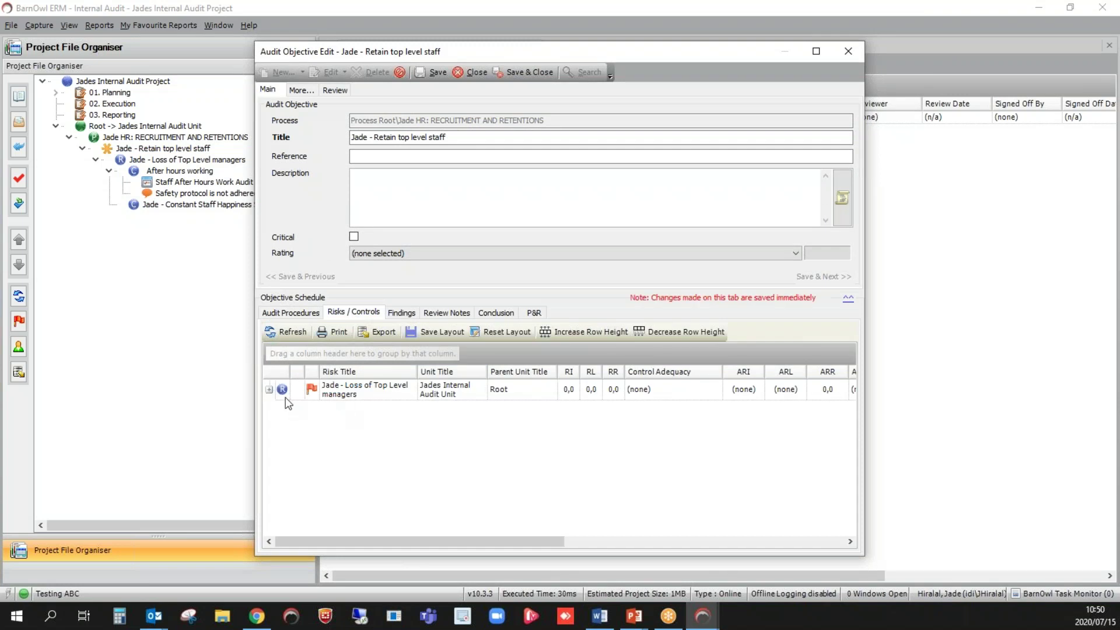
click(269, 389)
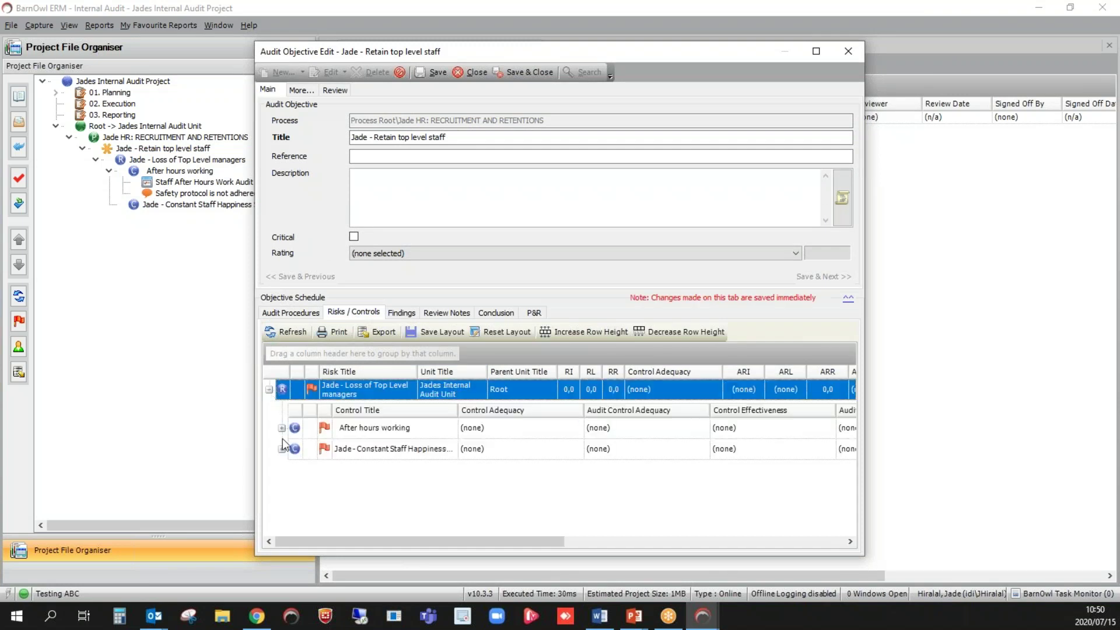
drag(584, 410, 532, 420)
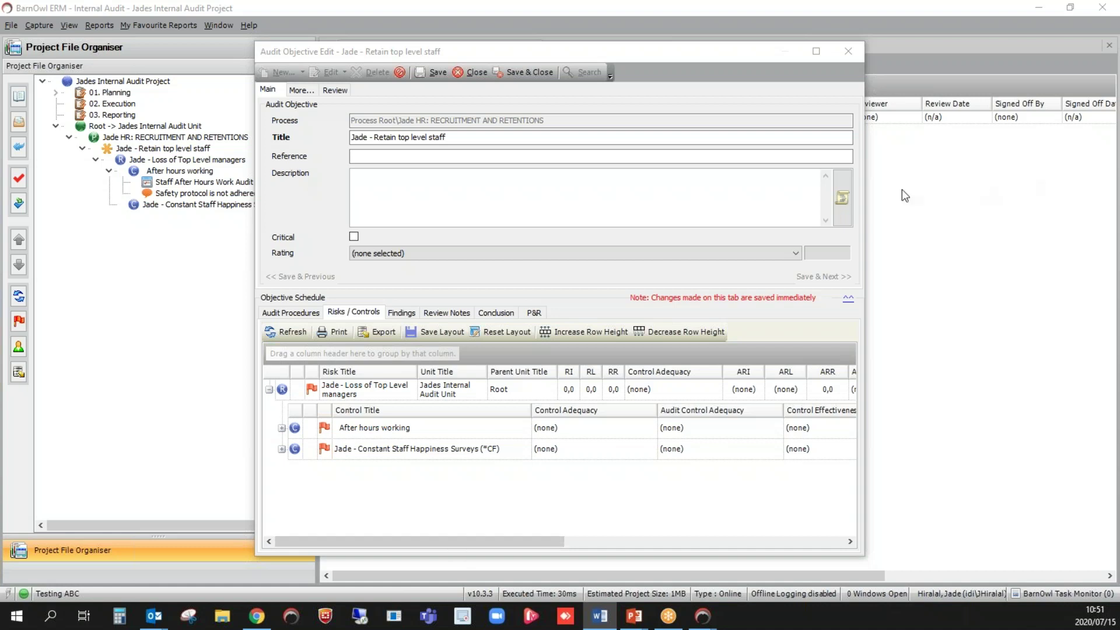
click(849, 52)
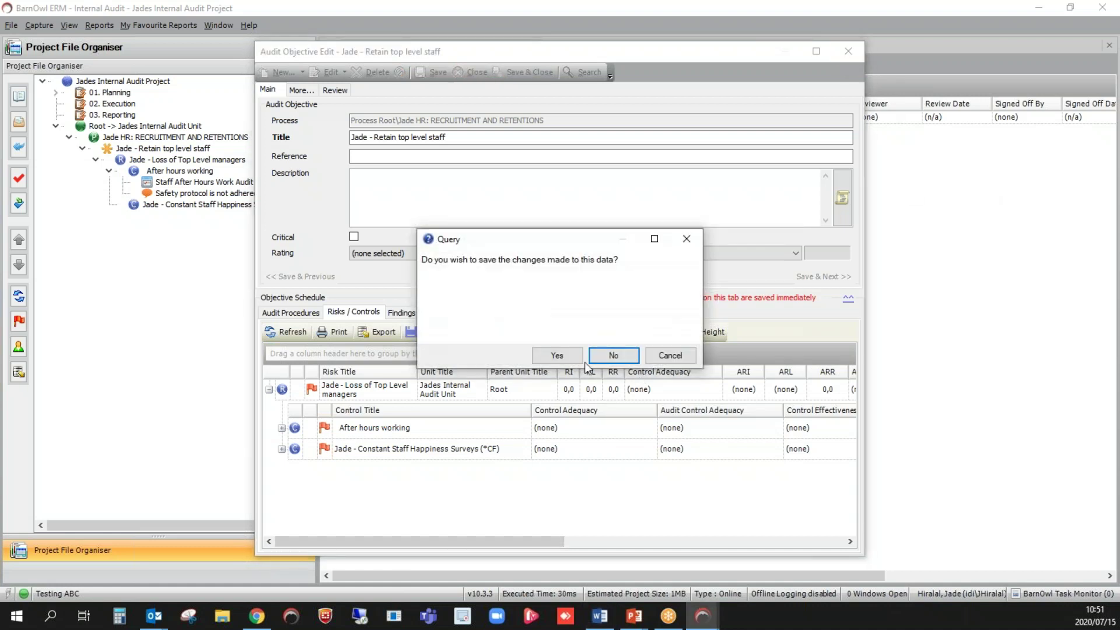
click(613, 355)
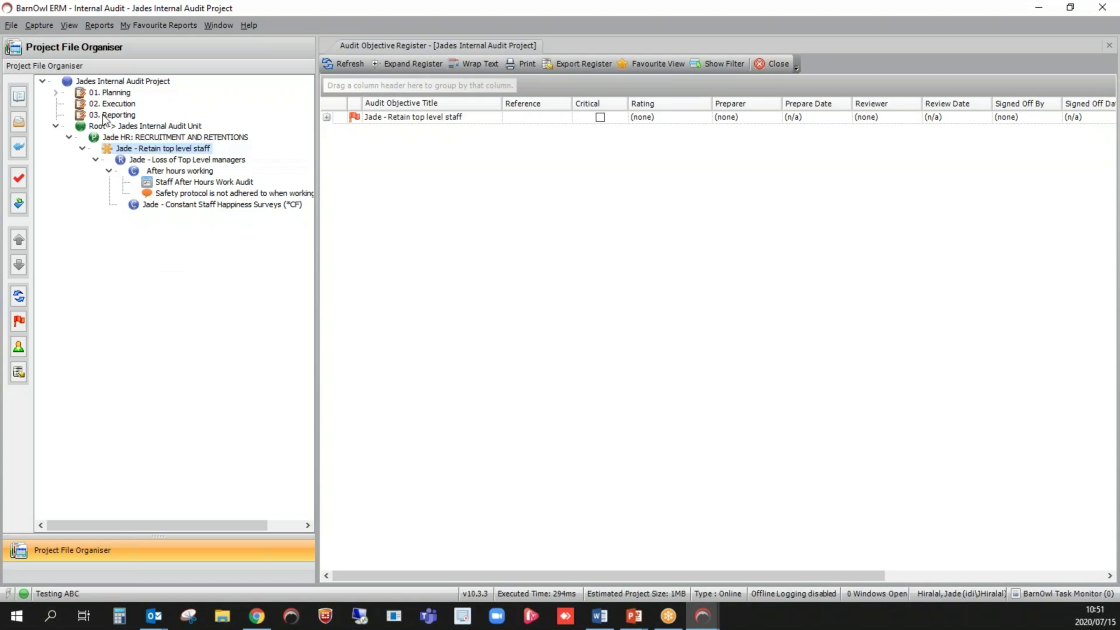
- Open the results capture for Staff After Hours Work Audit from the Audit Procedure Register and maximize it
click(68, 25)
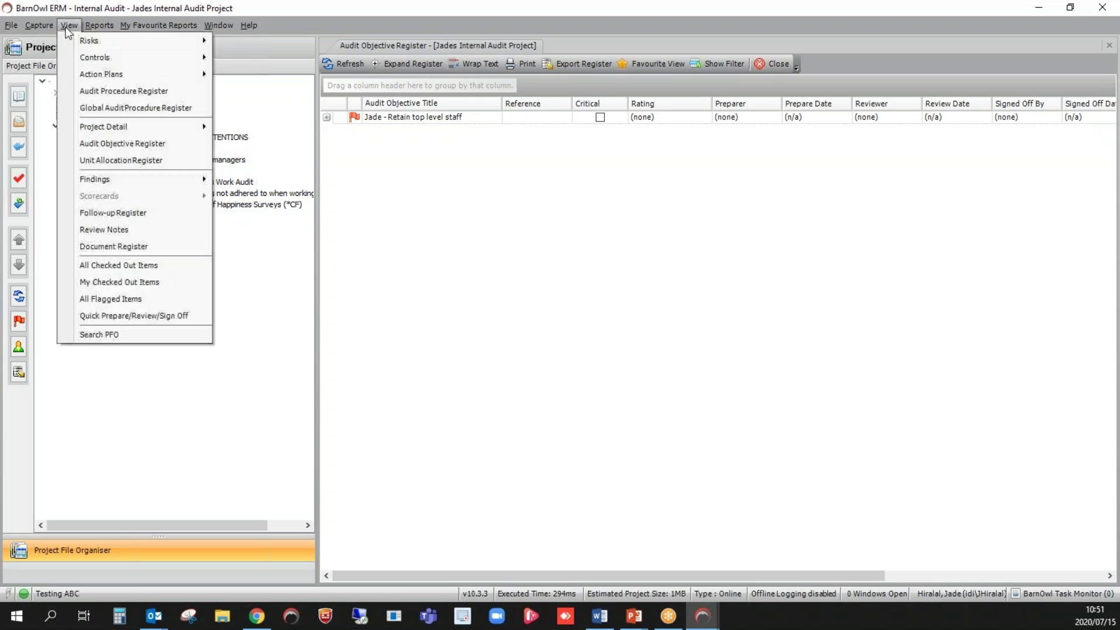
click(112, 91)
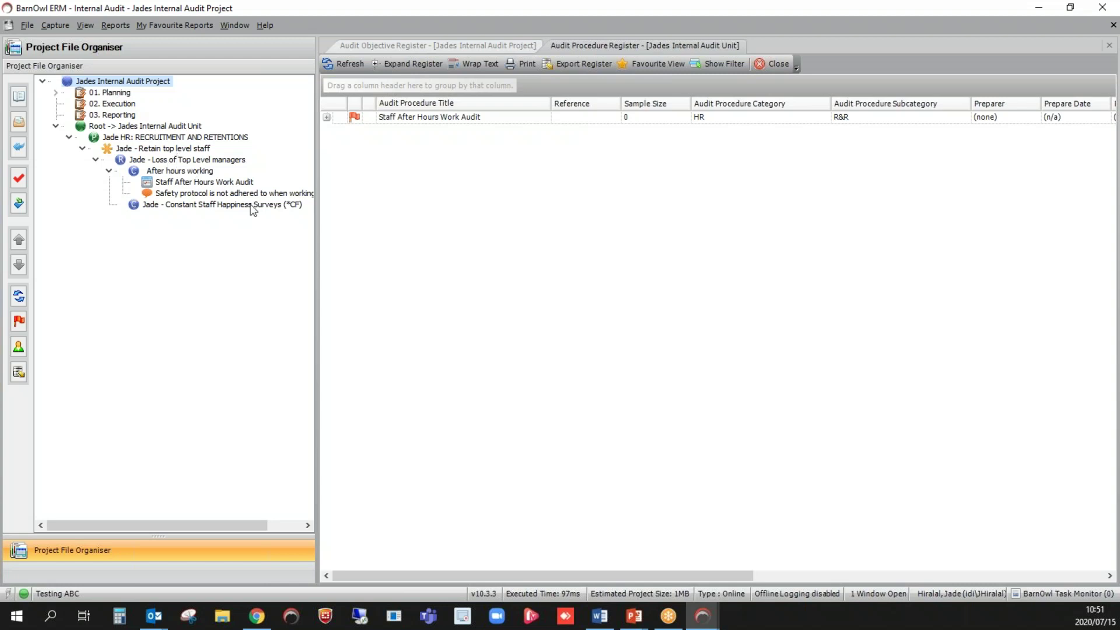
click(412, 117)
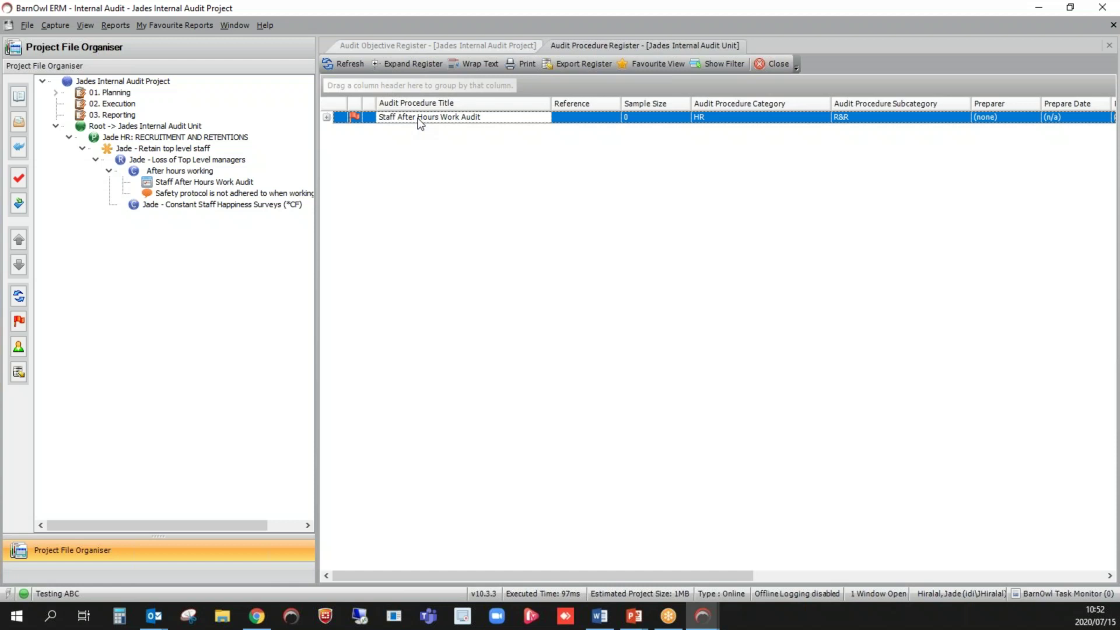
double_click(420, 123)
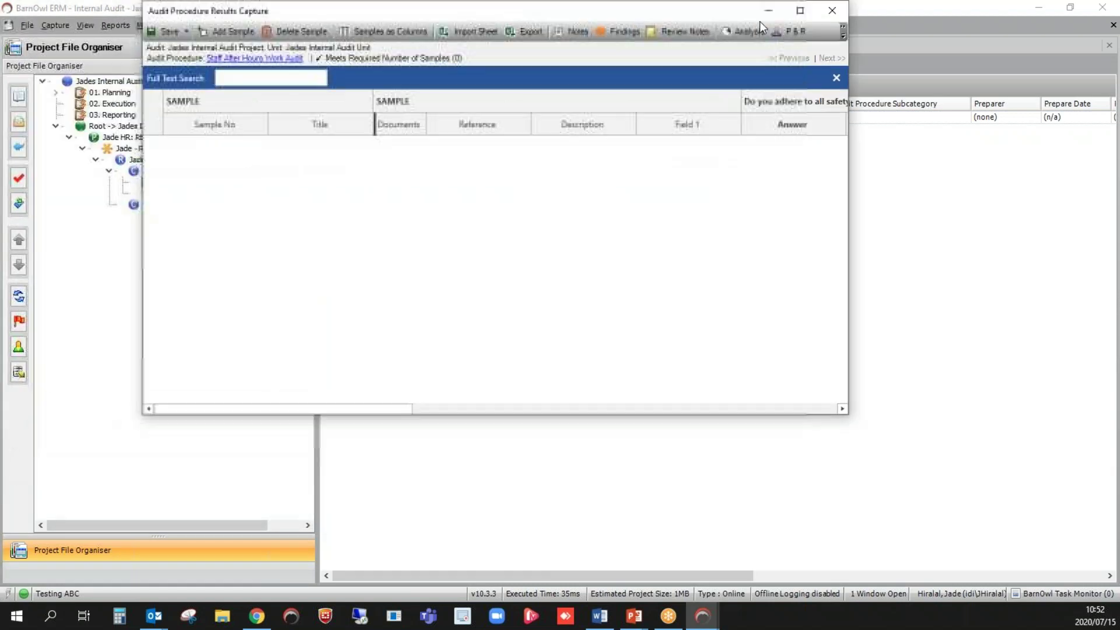
double_click(783, 13)
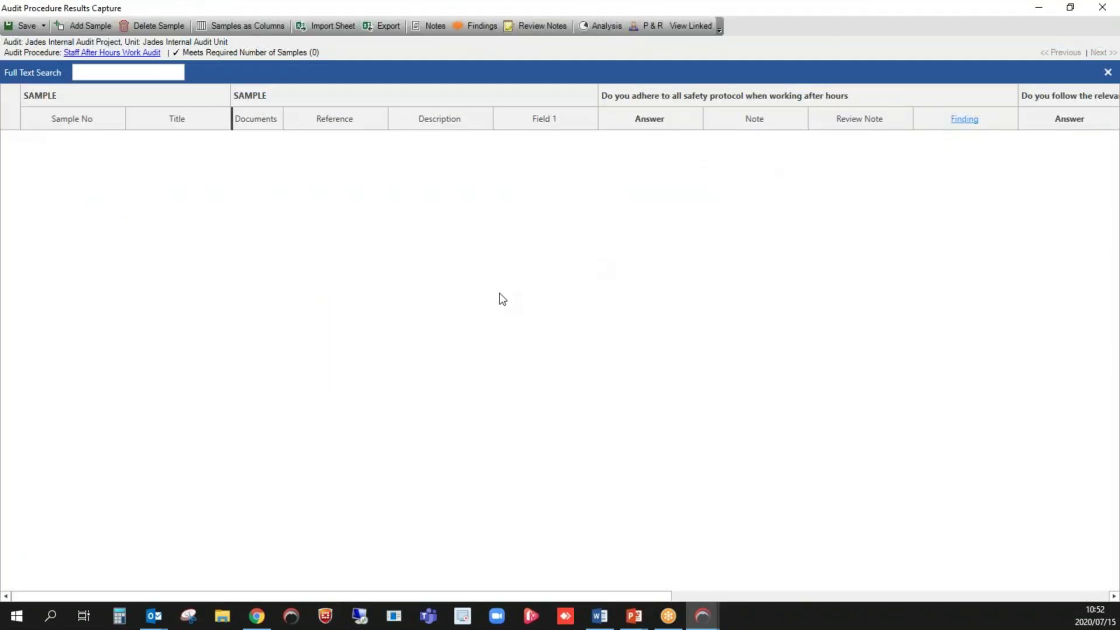
- Add one sample to the Staff After Hours Work Audit results
click(600, 616)
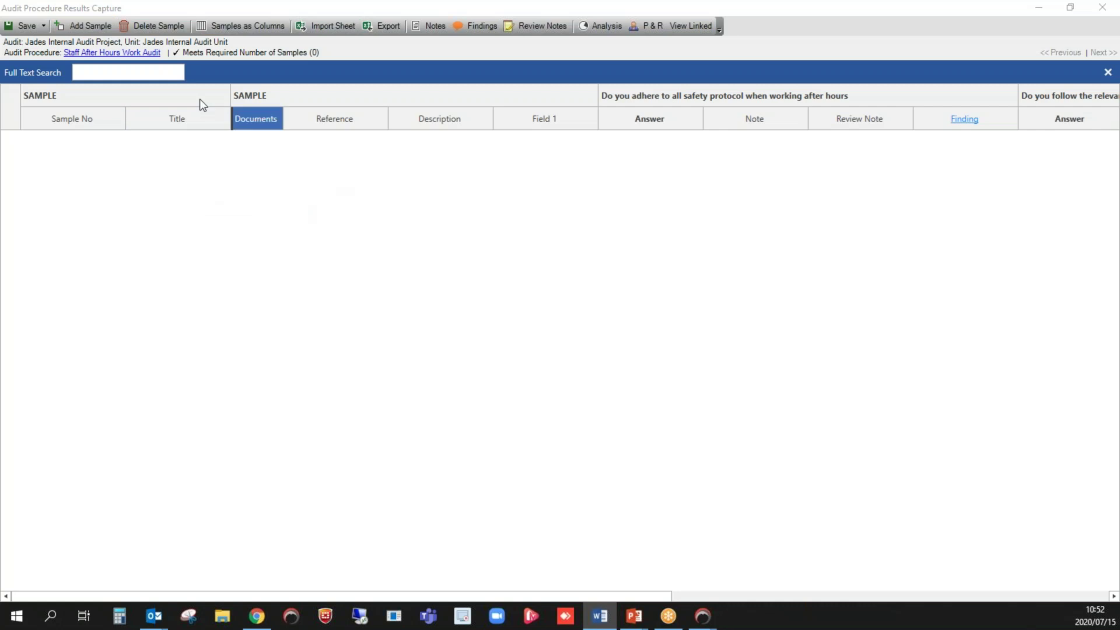
click(102, 28)
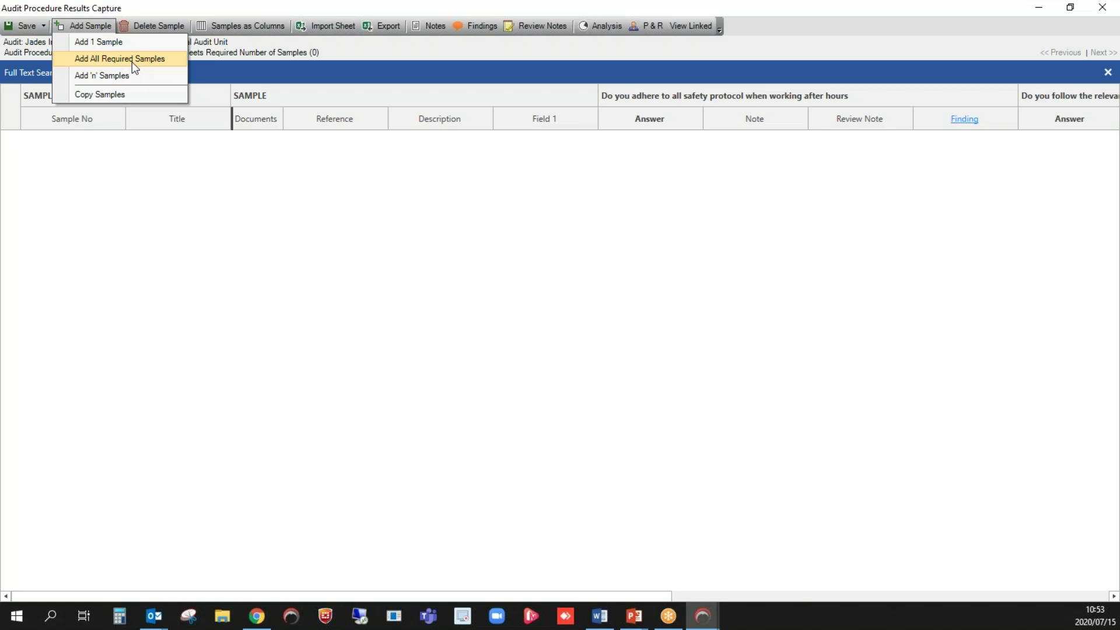
click(107, 45)
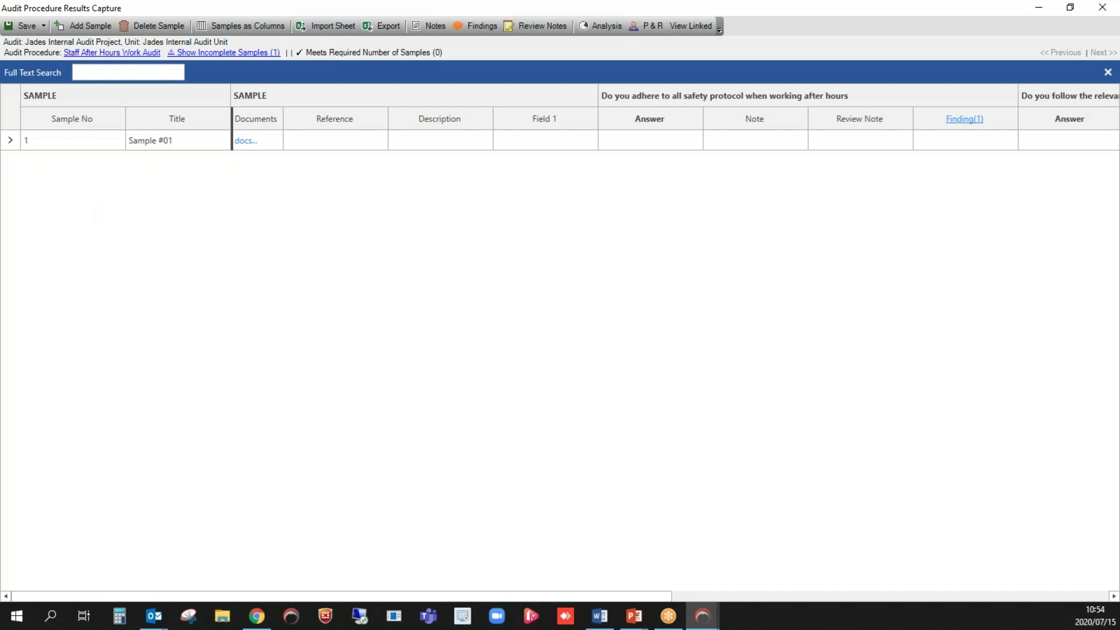
key(alt+Tab)
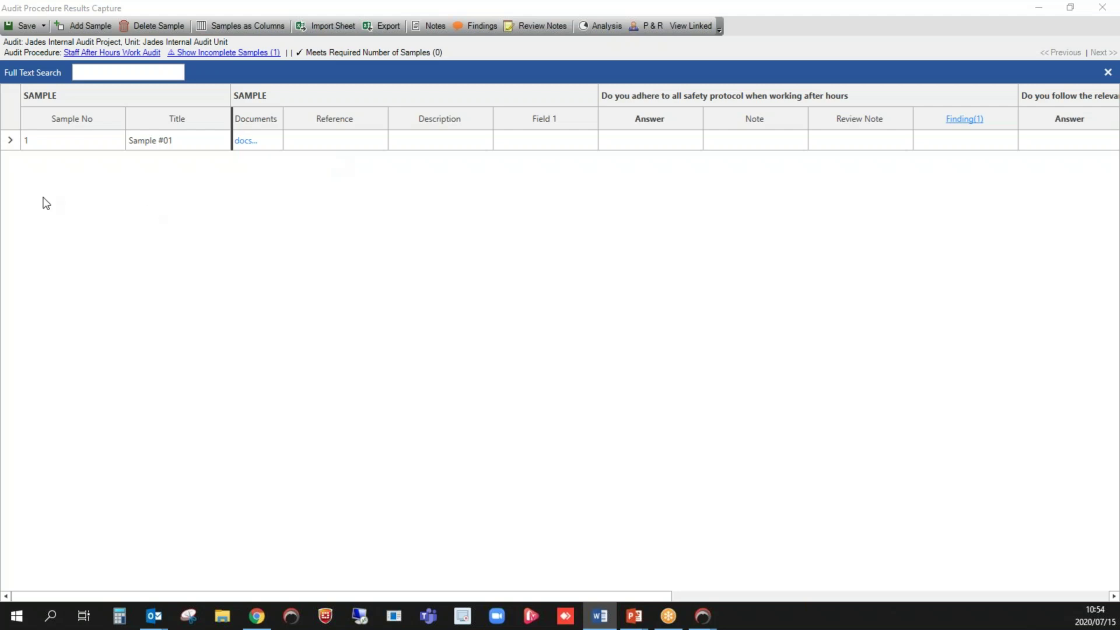
- Compare the row and column layouts of the sample grid, leaving the samples displayed as columns
click(84, 142)
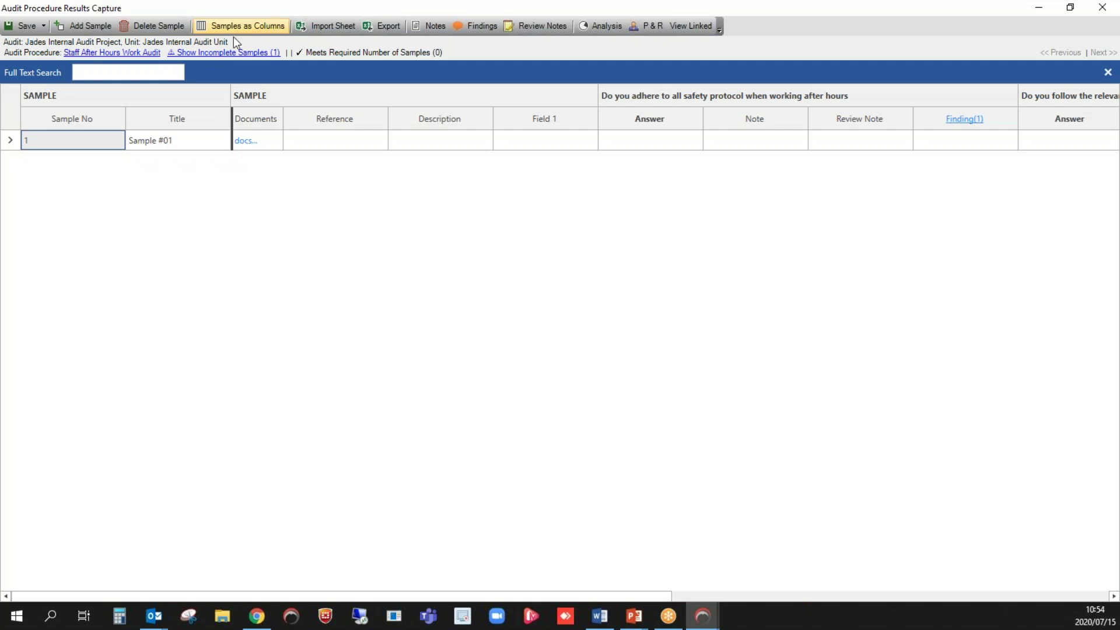
click(255, 29)
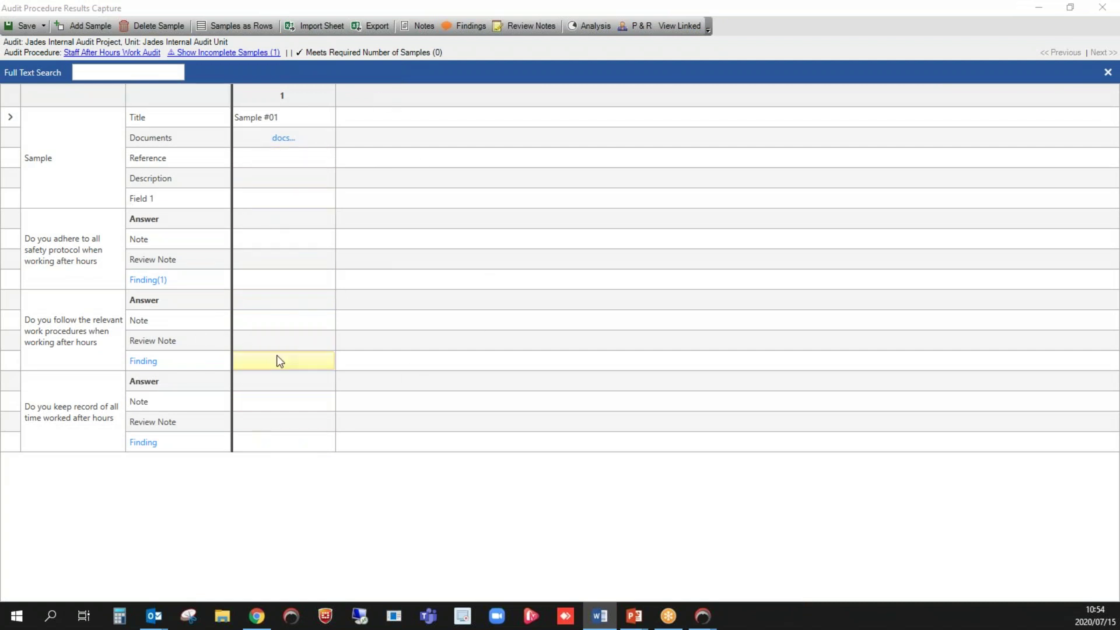
click(261, 29)
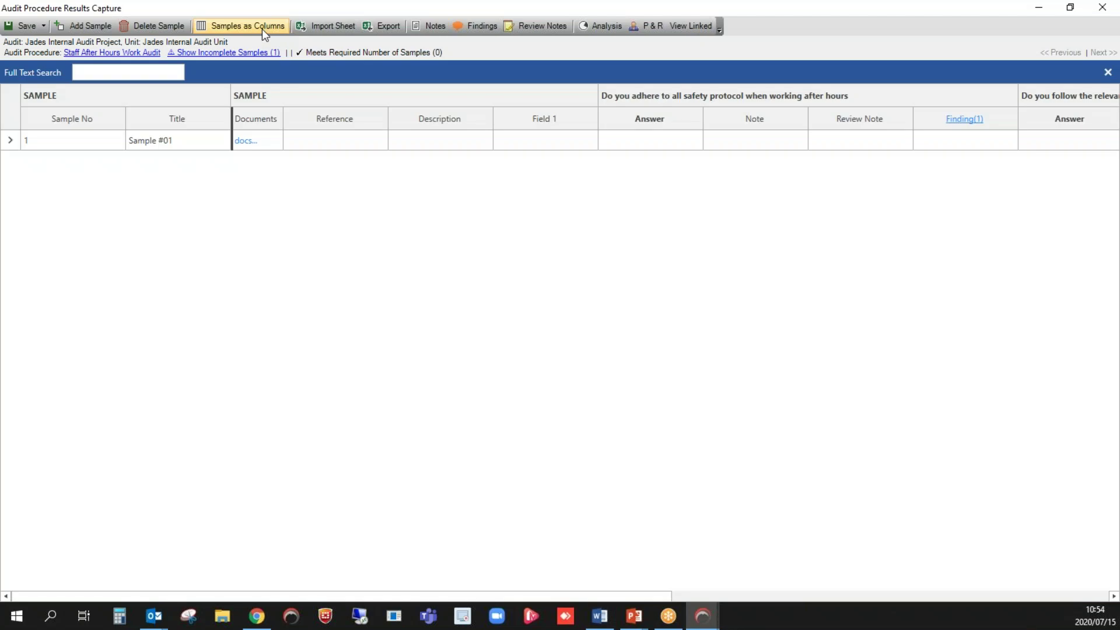
click(261, 29)
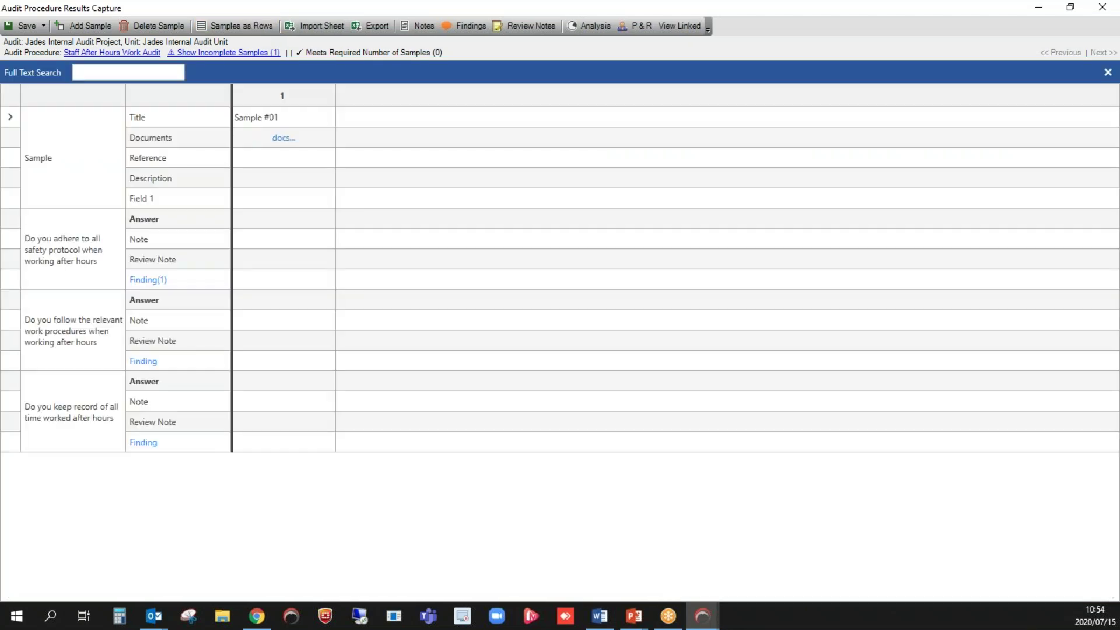
key(alt+Tab)
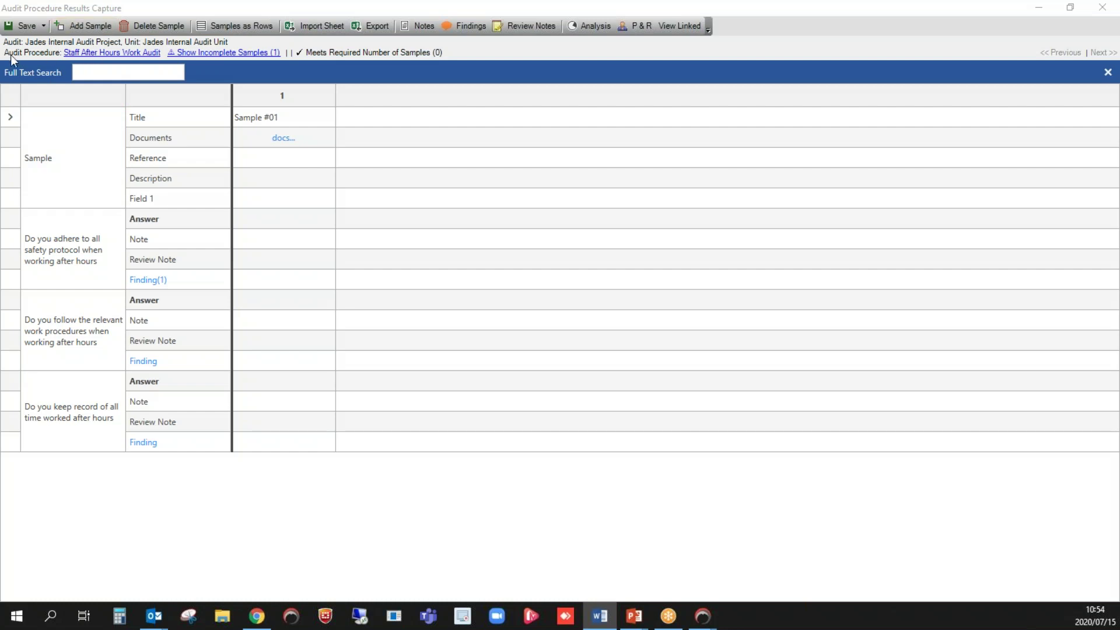
- Review the tests, sample size and answers defined for the Staff After Hours Work Audit procedure, and close it without saving
click(100, 54)
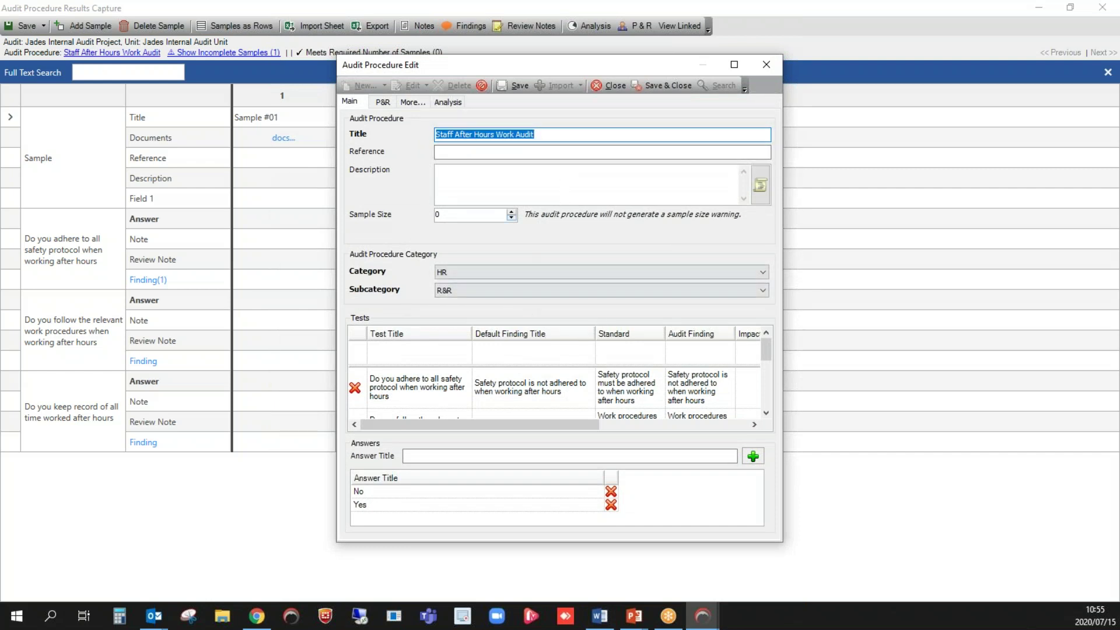
click(510, 175)
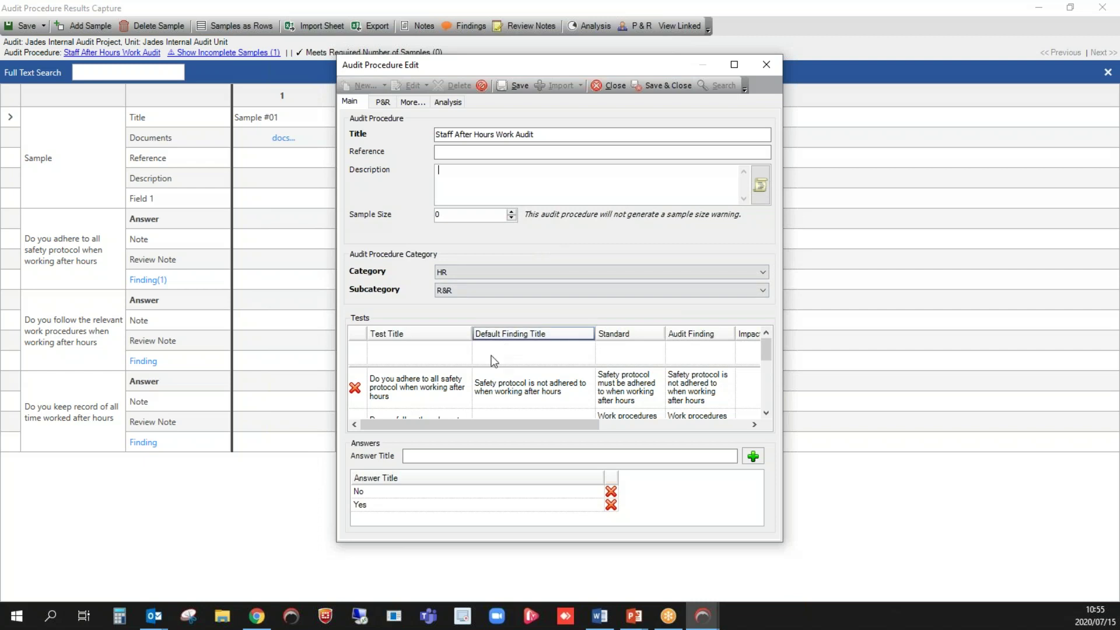
scroll(458, 372, down, 2)
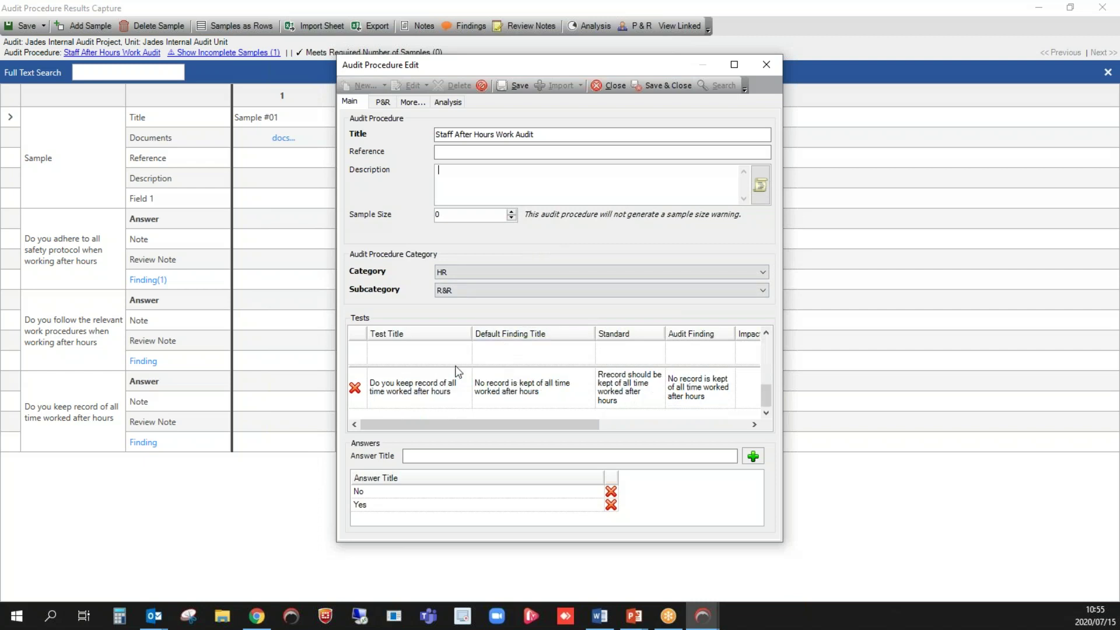
click(734, 64)
scroll(119, 348, up, 2)
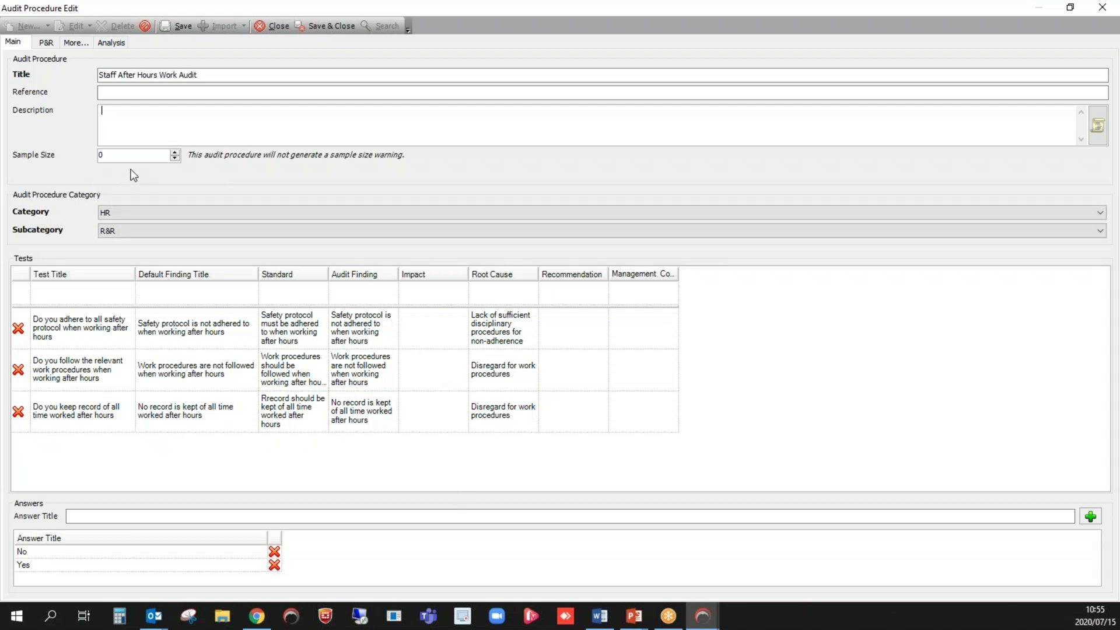
click(1107, 11)
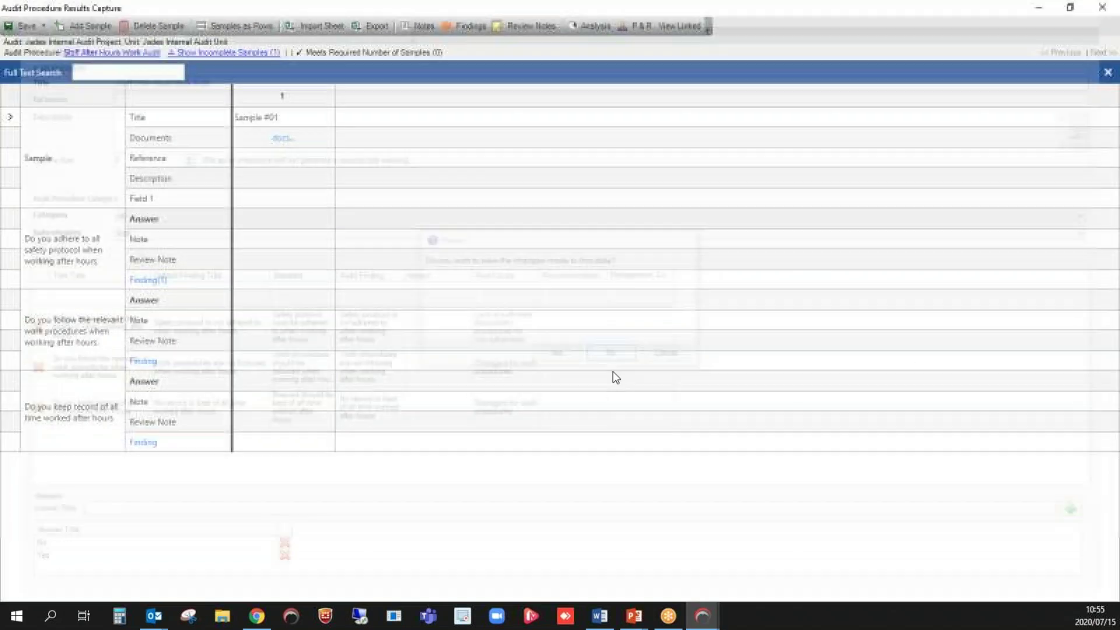
click(612, 357)
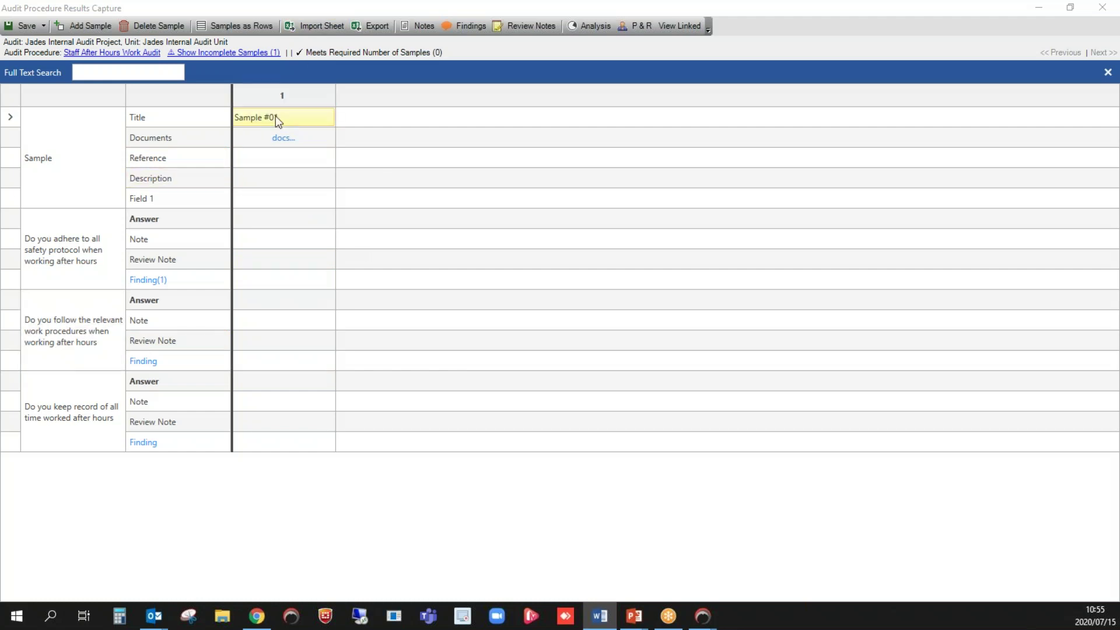
- Rename the sample as "Sample #1"
click(296, 117)
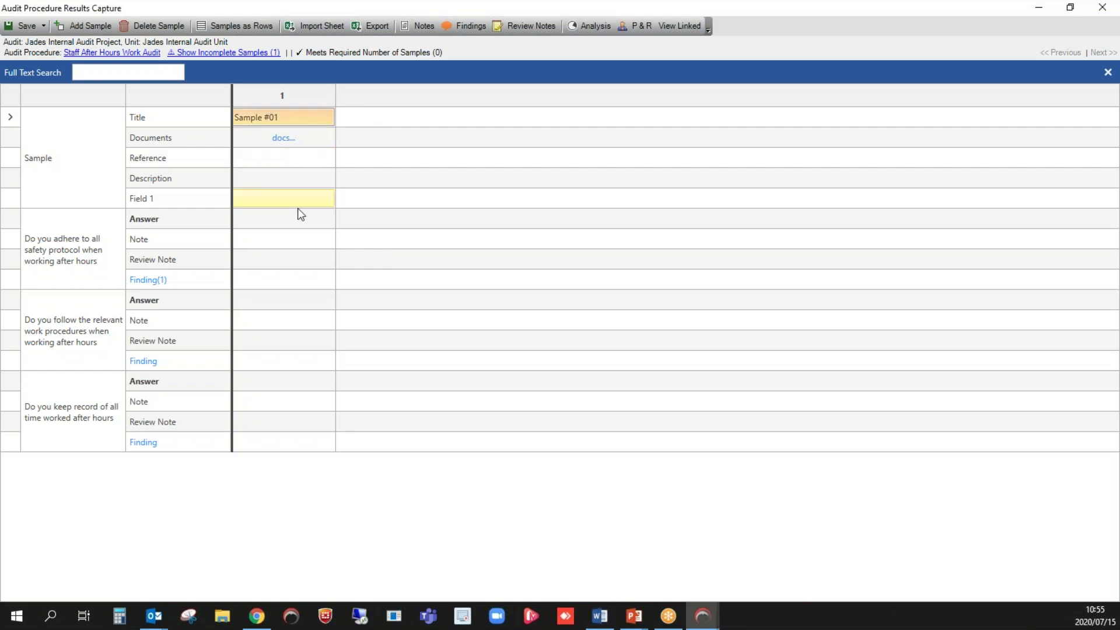
click(283, 115)
drag(285, 115, 236, 120)
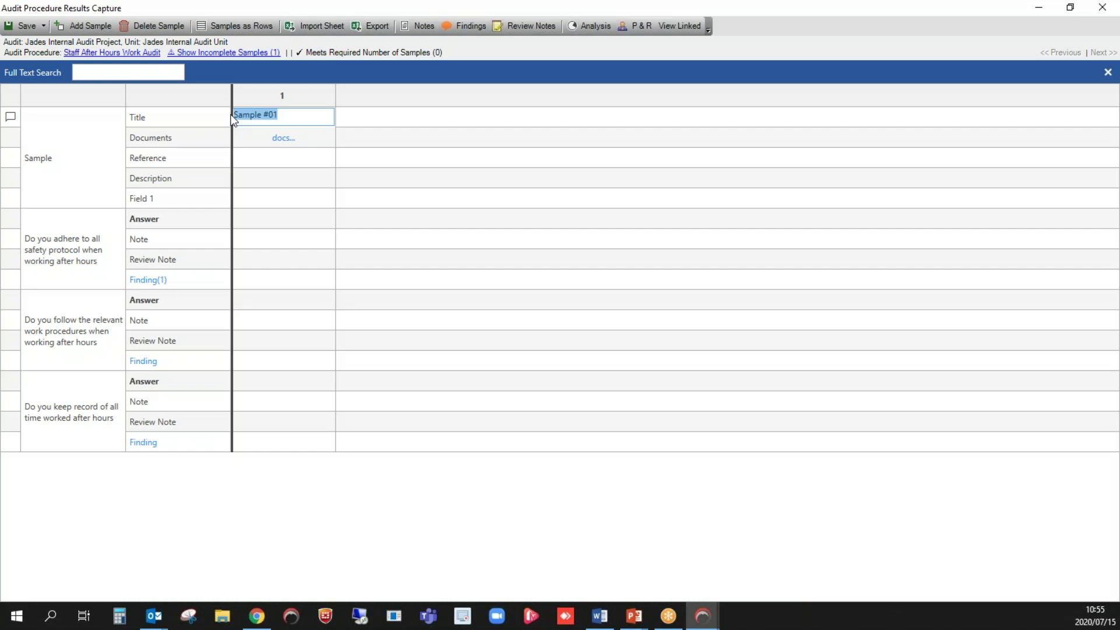
text(Ann)
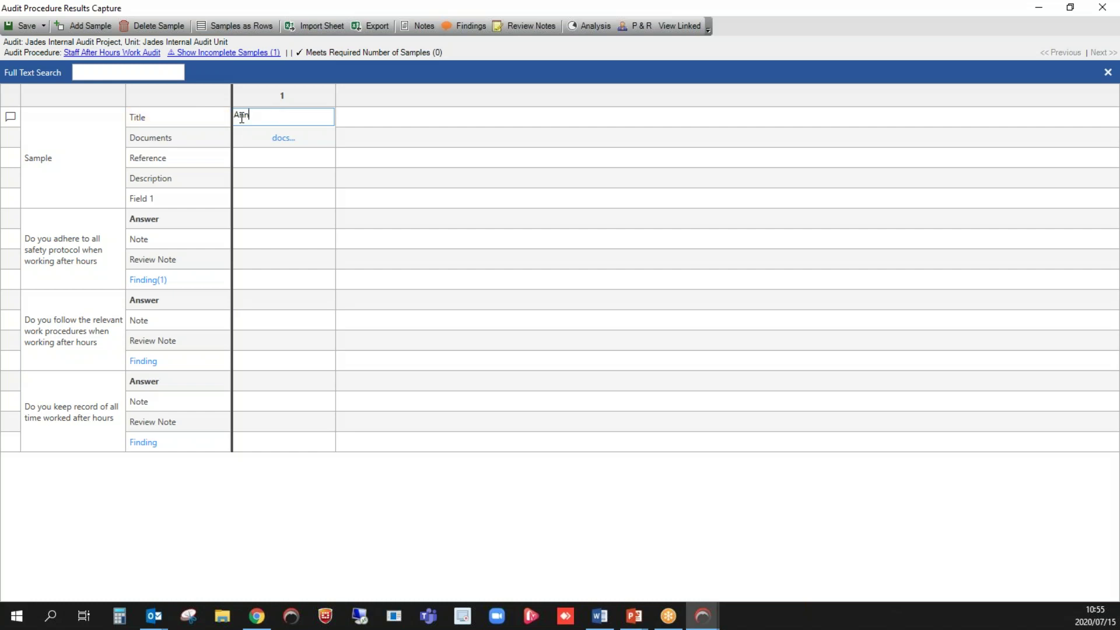
double_click(234, 115)
text(Sample )
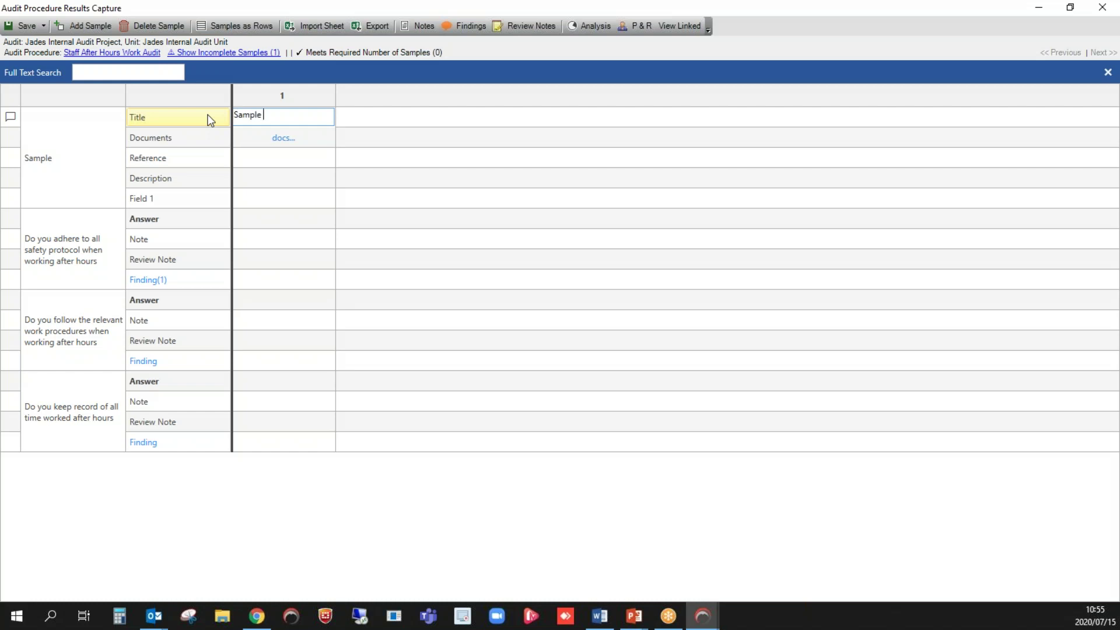
text(#1)
- Examine the sample's linked documents window and close it, and go through its Reference, Description and Field 1 entries
click(284, 140)
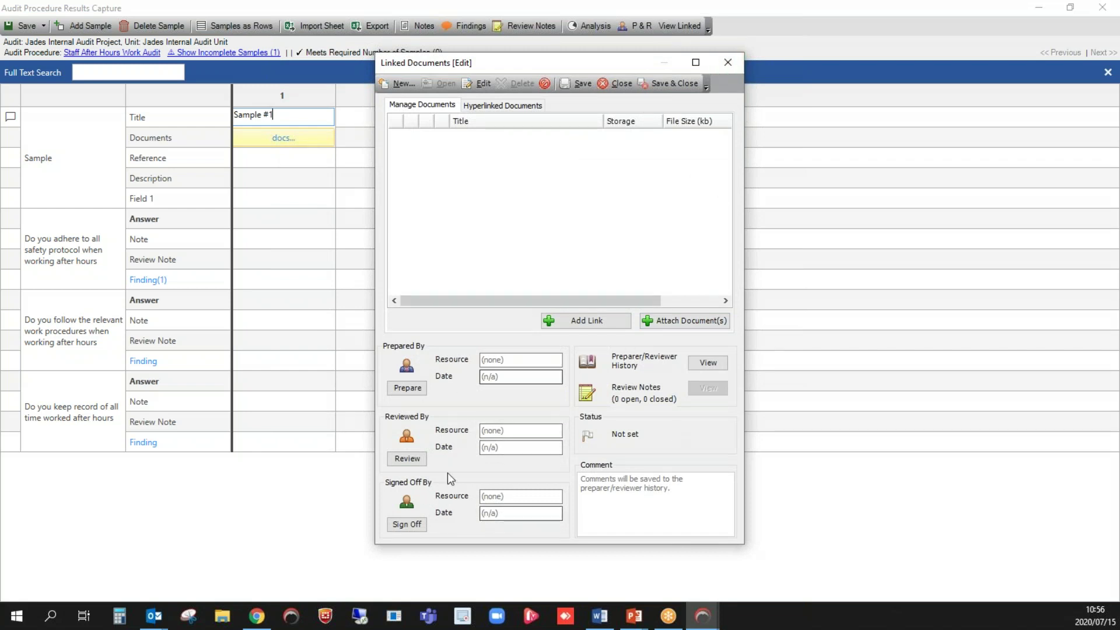
click(718, 66)
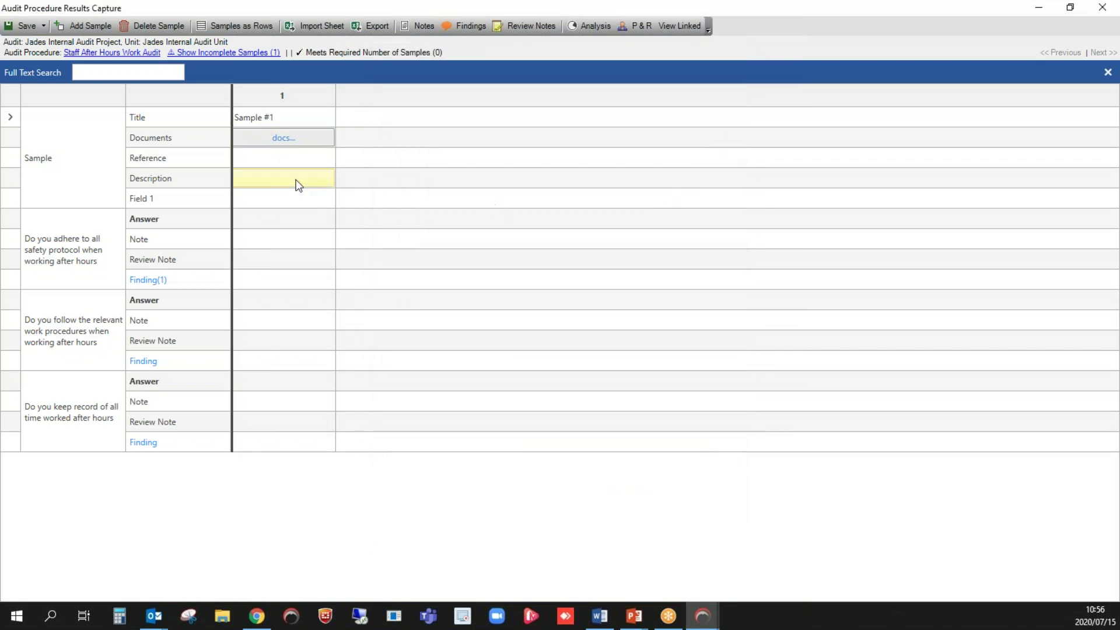
click(270, 164)
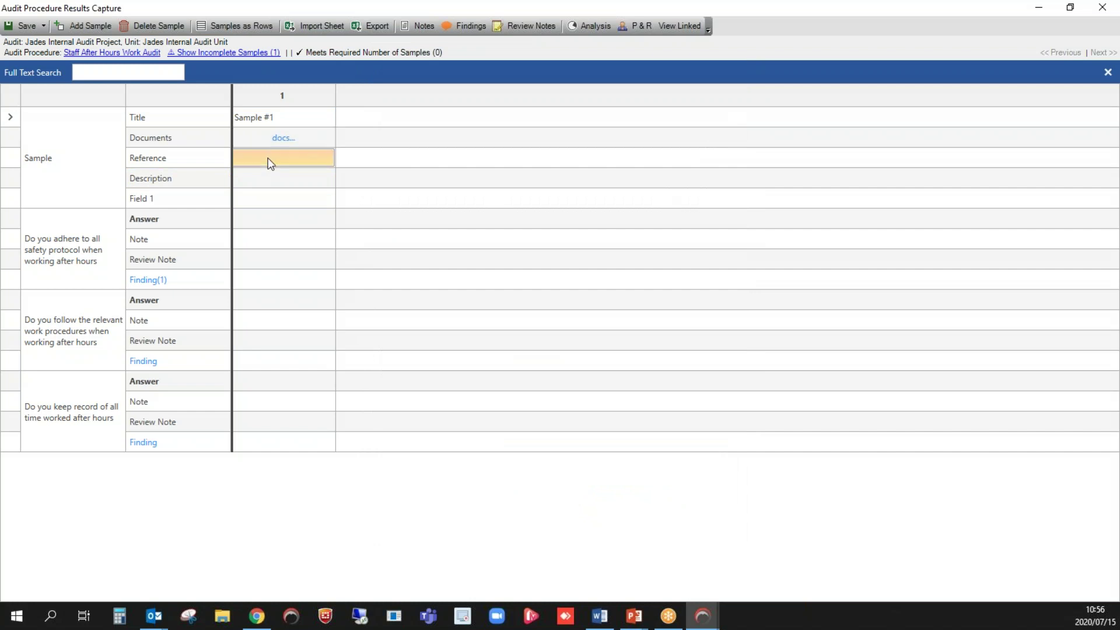
click(270, 180)
click(272, 197)
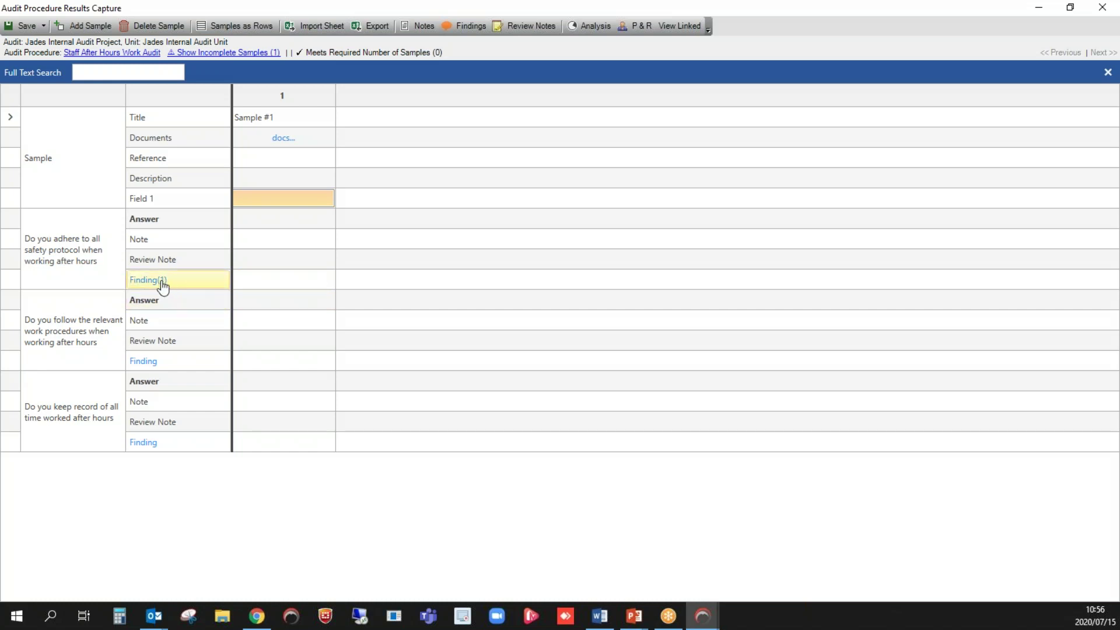
- Answer "No" for Sample #1 on the test about adhering to all safety protocol when working after hours
click(252, 222)
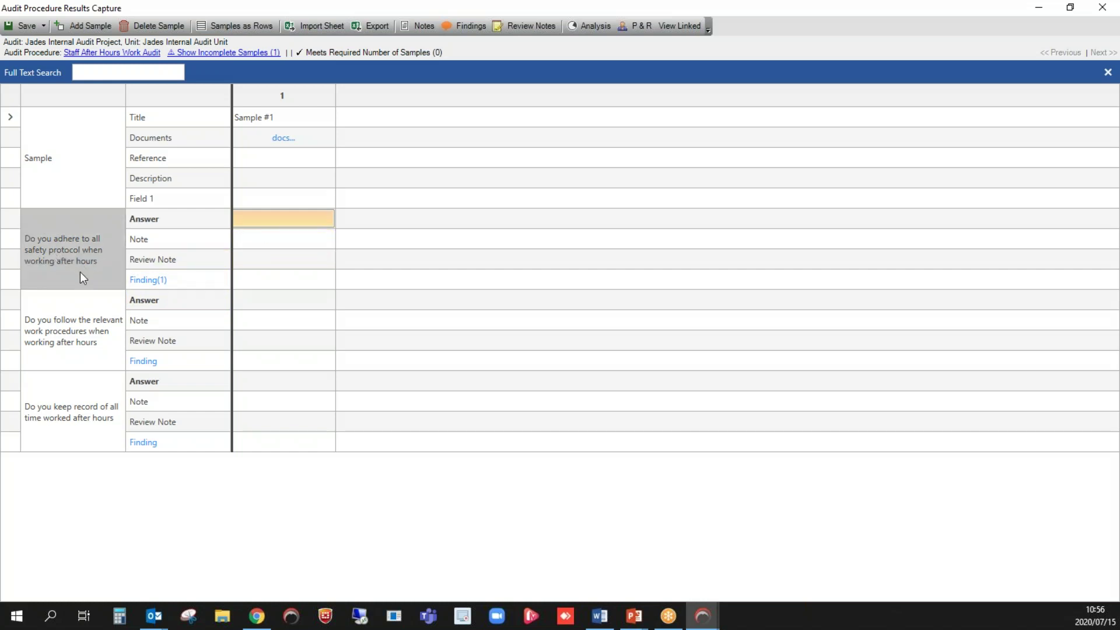
click(307, 225)
click(296, 251)
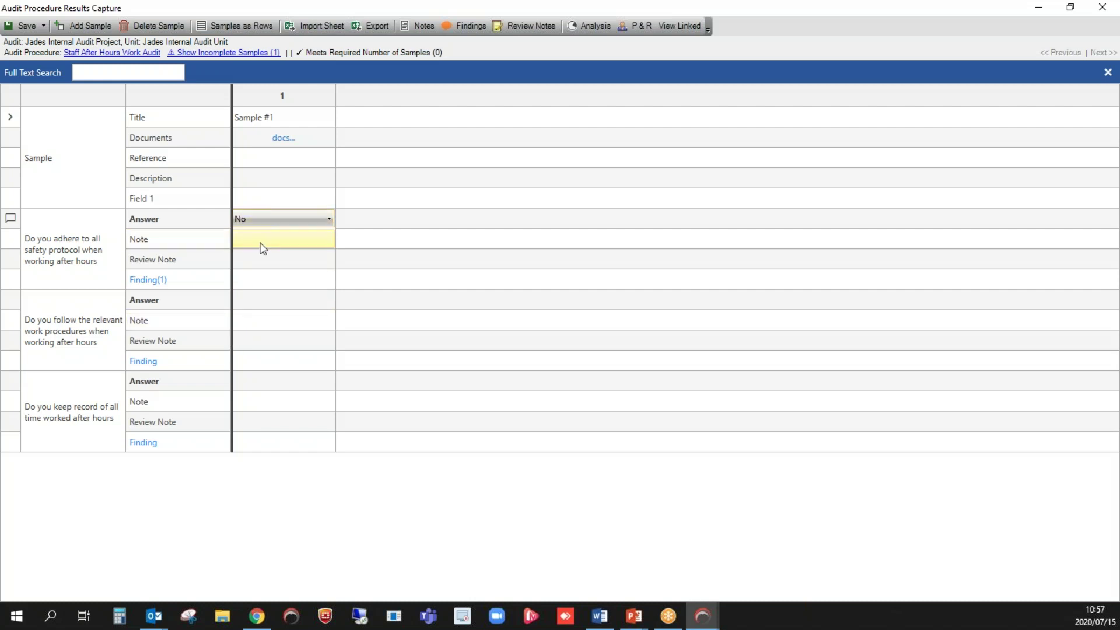
click(266, 259)
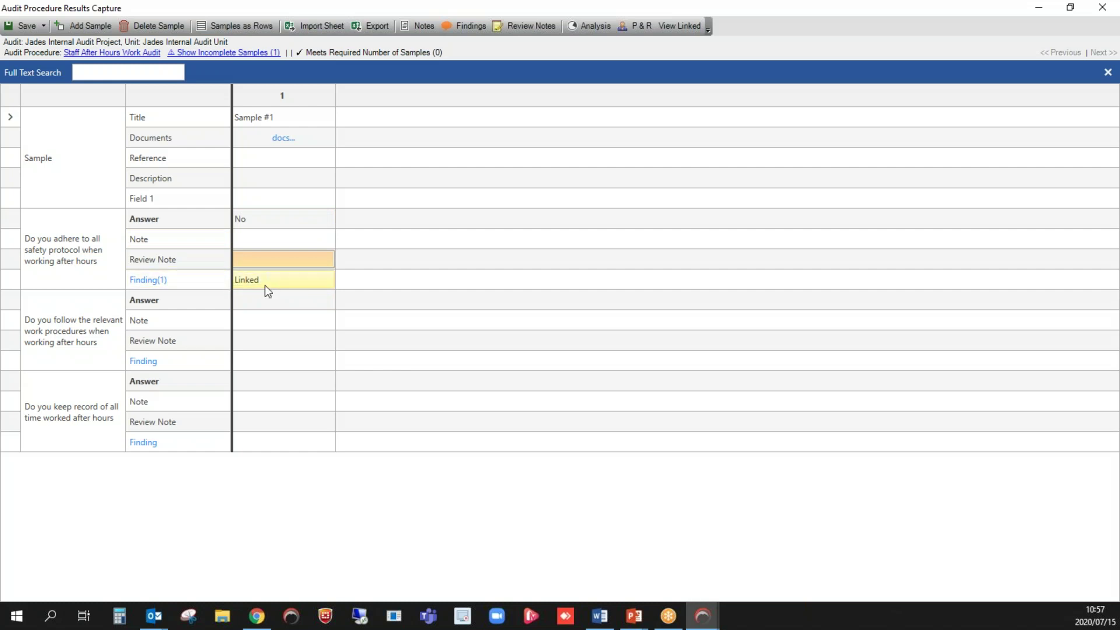
- Open the finding linked to the safety protocol test and review its Standard, Audit Finding, Impact, Root Cause and Recommendation texts
click(155, 283)
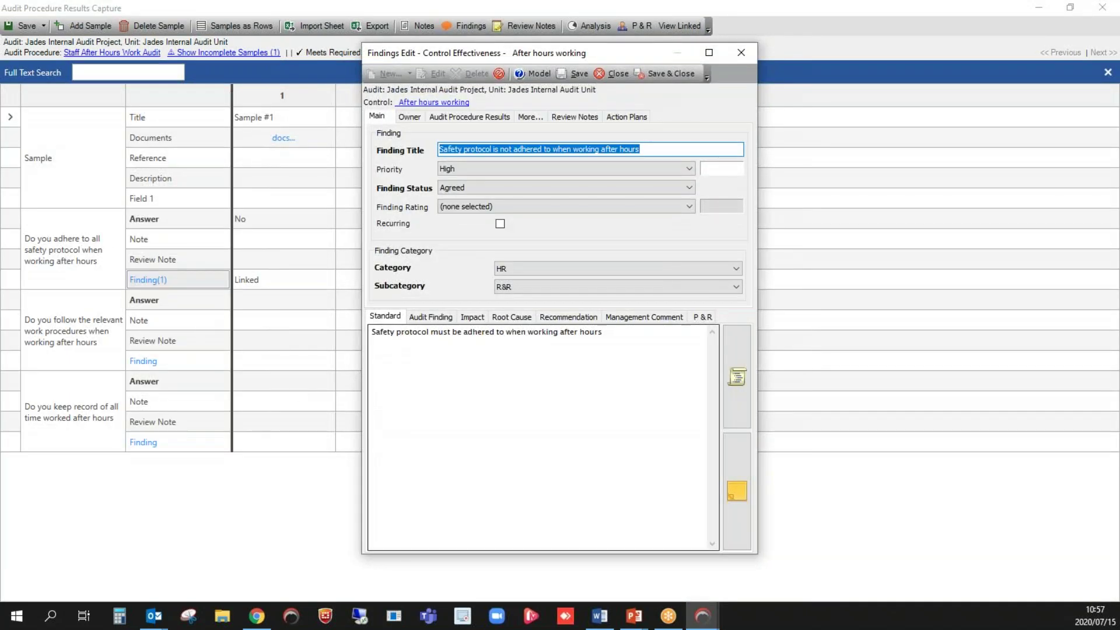
drag(663, 150, 432, 156)
click(424, 318)
click(478, 321)
click(512, 318)
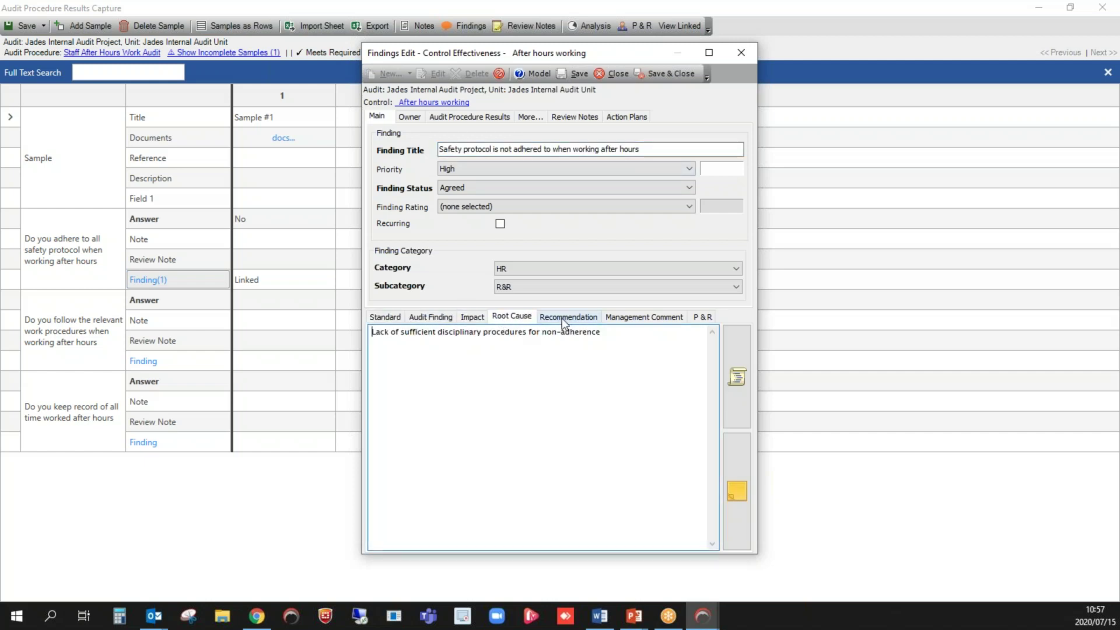
click(562, 318)
click(510, 325)
click(478, 320)
click(439, 318)
click(383, 320)
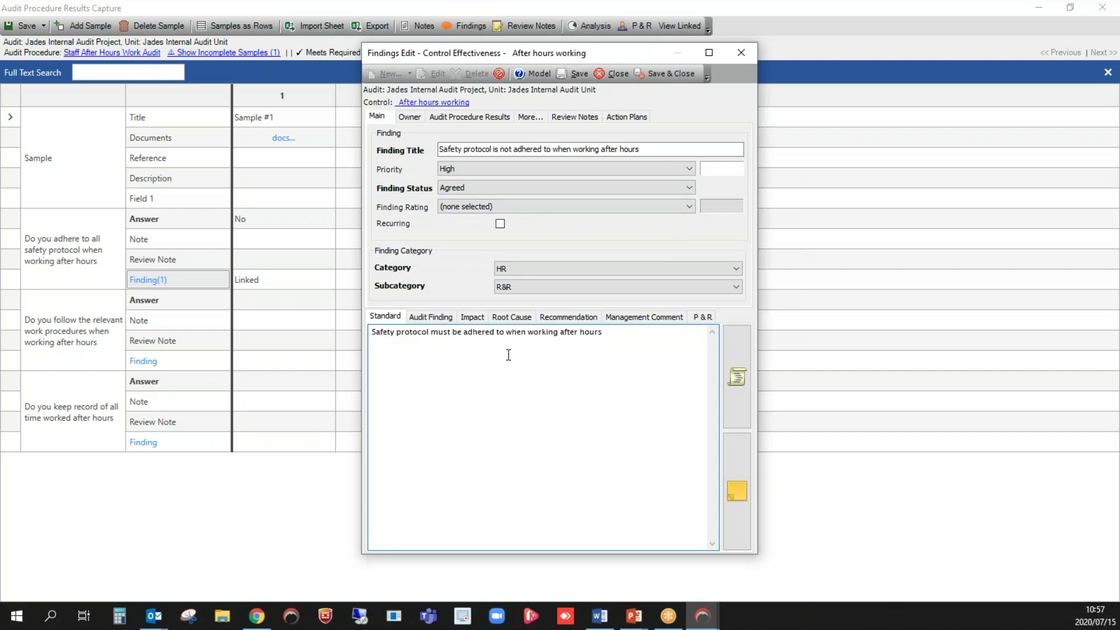
- Examine the safety protocol finding's owner, audit procedure results, additional fields, review notes and action plans
click(420, 117)
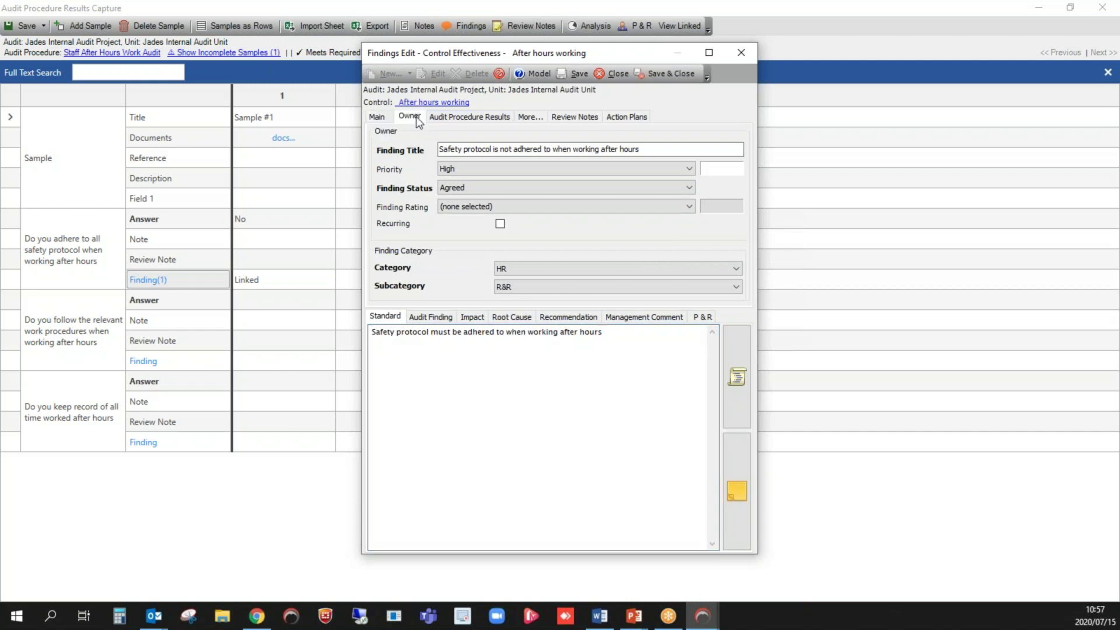
click(450, 118)
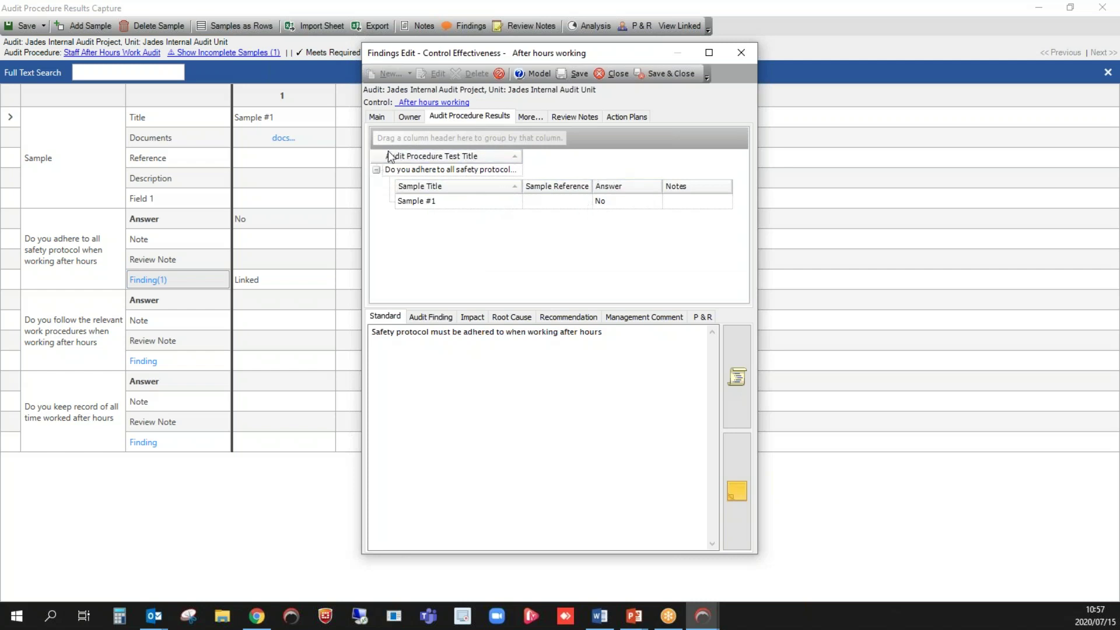
click(530, 117)
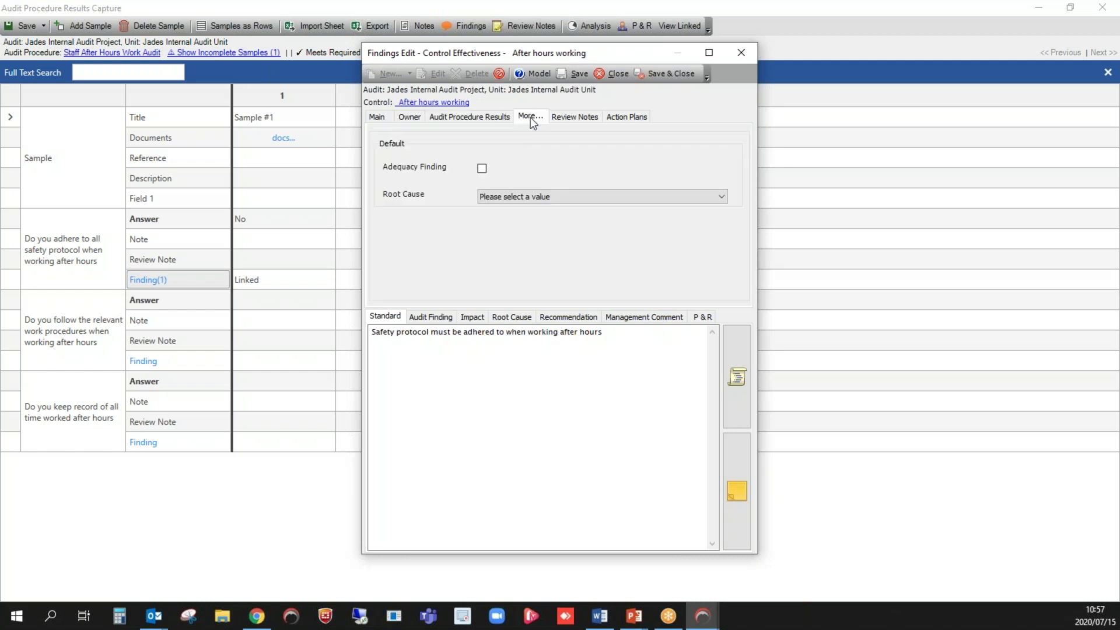
click(560, 116)
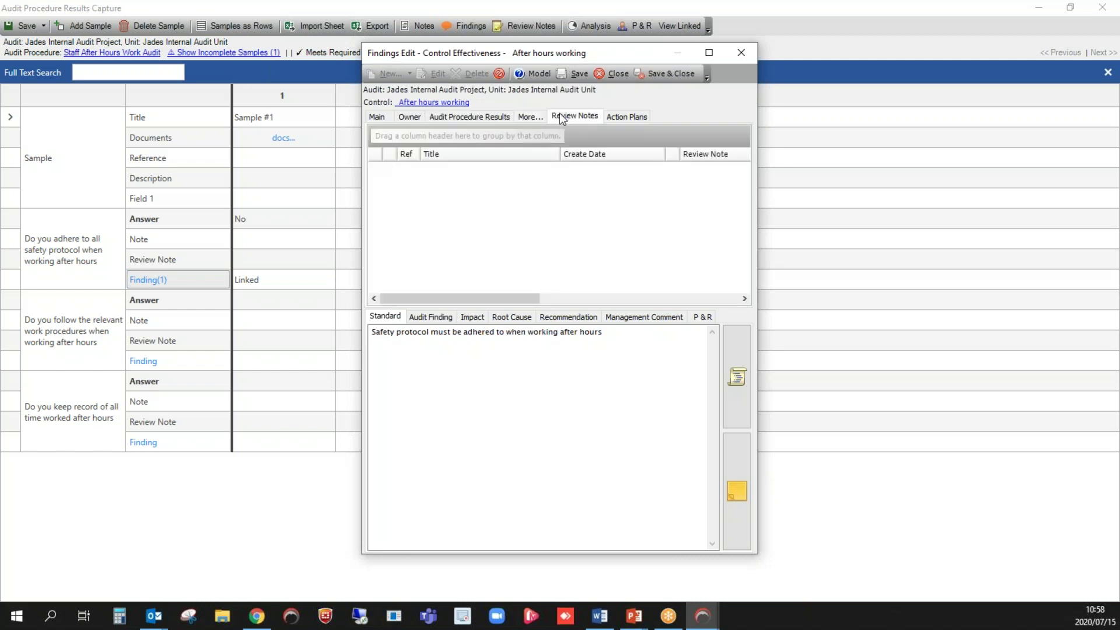
click(625, 118)
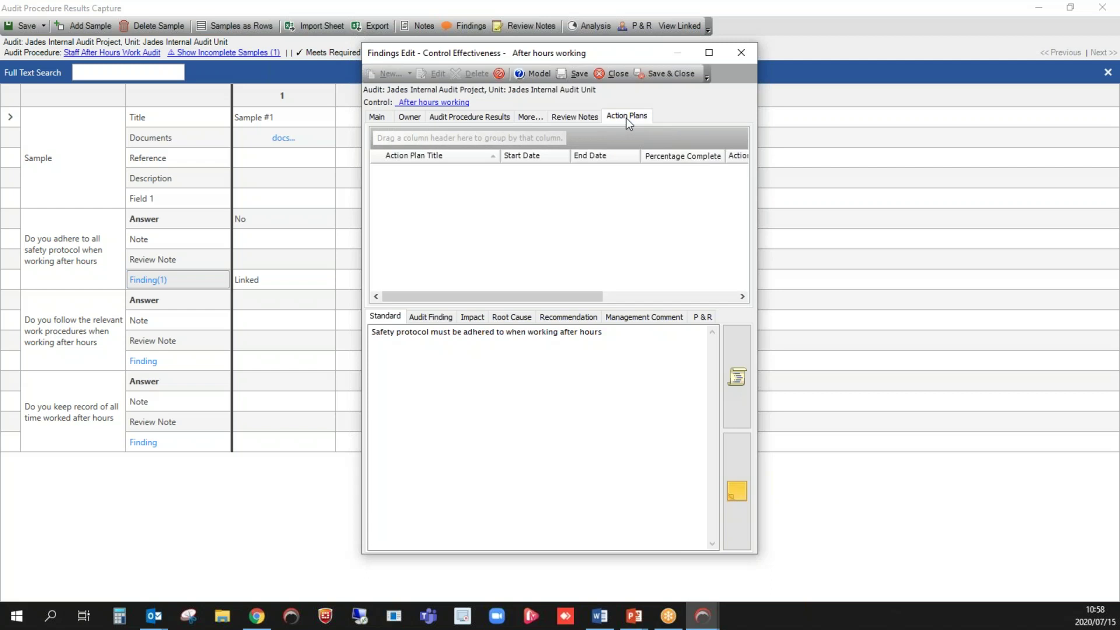
- Look at the option for capturing an action plan against the finding, and close the finding without saving
right_click(538, 220)
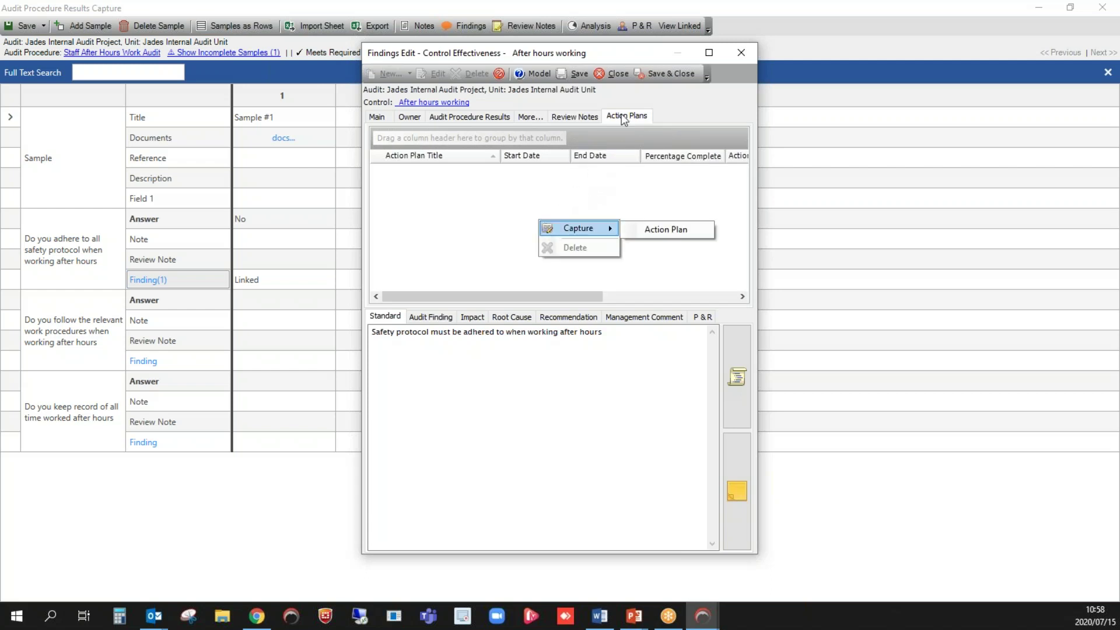
right_click(459, 187)
mouse_move(476, 201)
right_click(540, 244)
mouse_move(547, 251)
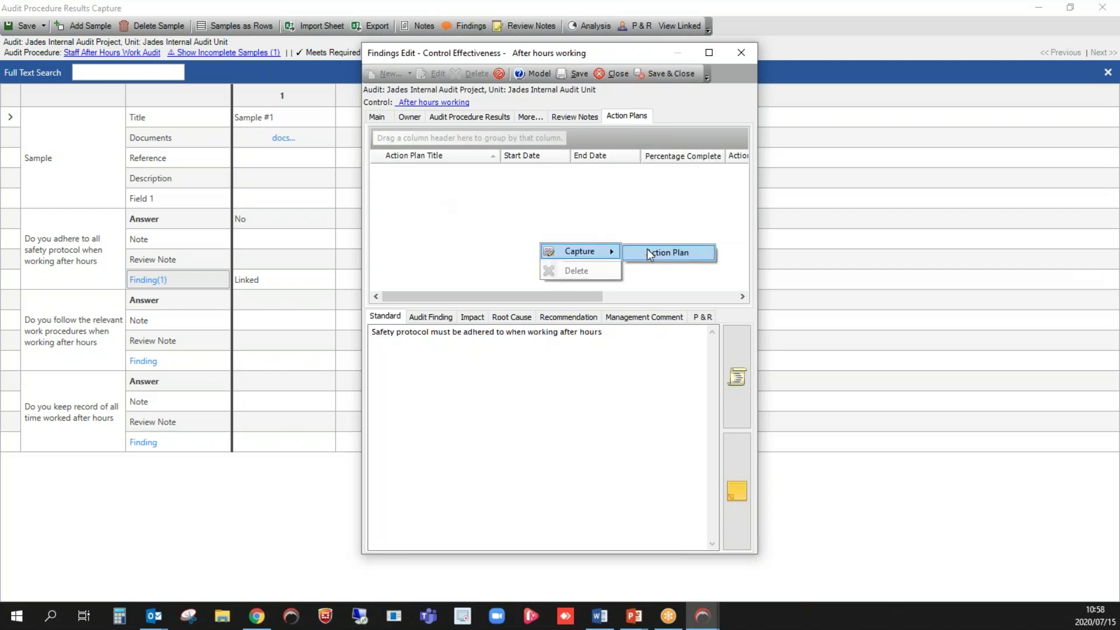
click(589, 213)
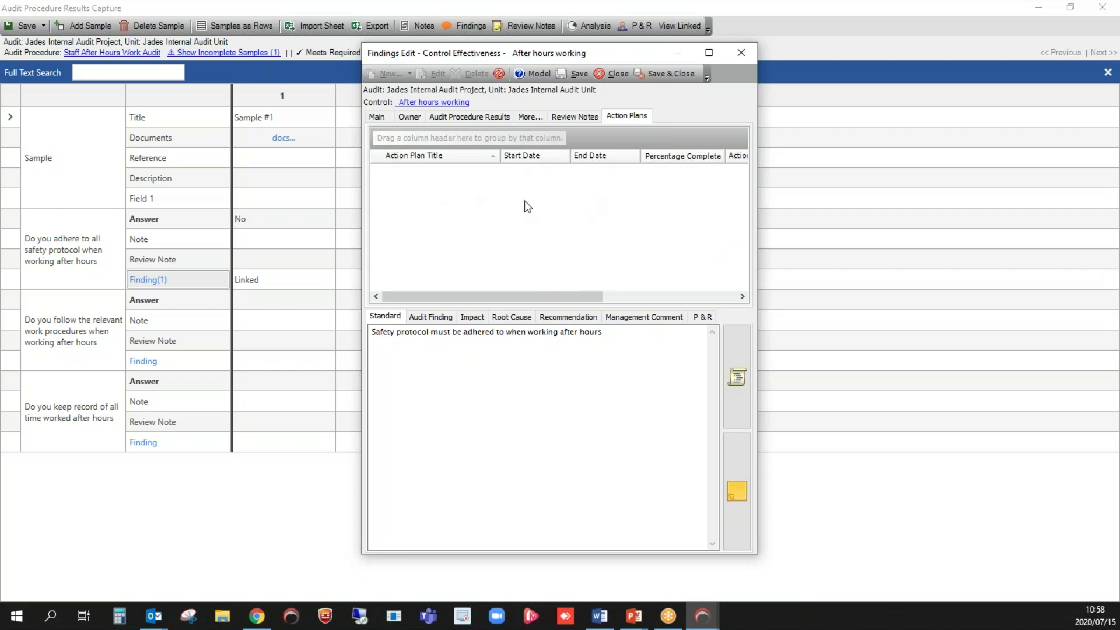
click(733, 55)
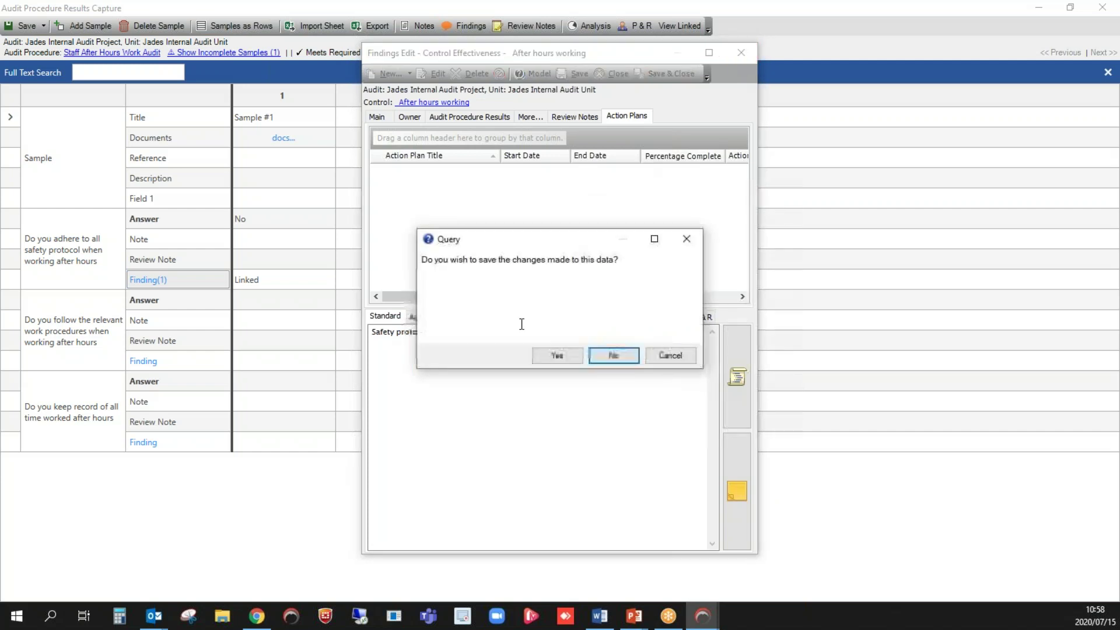
click(609, 356)
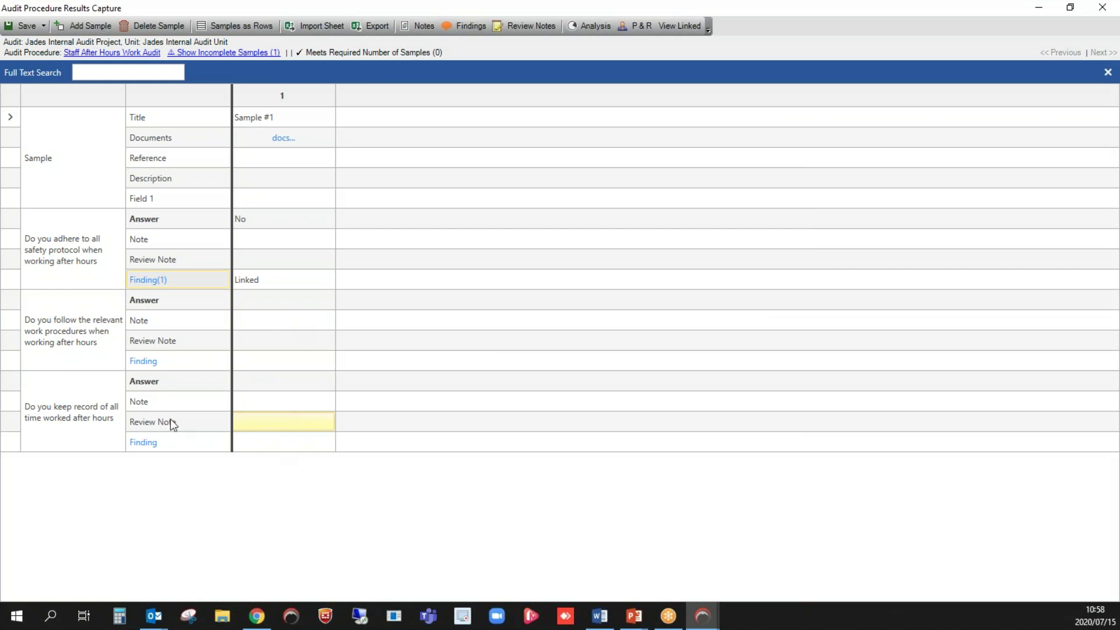
- Create an import spreadsheet for the Staff After Hours Work Audit results and save it in Documents as an Excel file with the suggested name
key(alt+Tab)
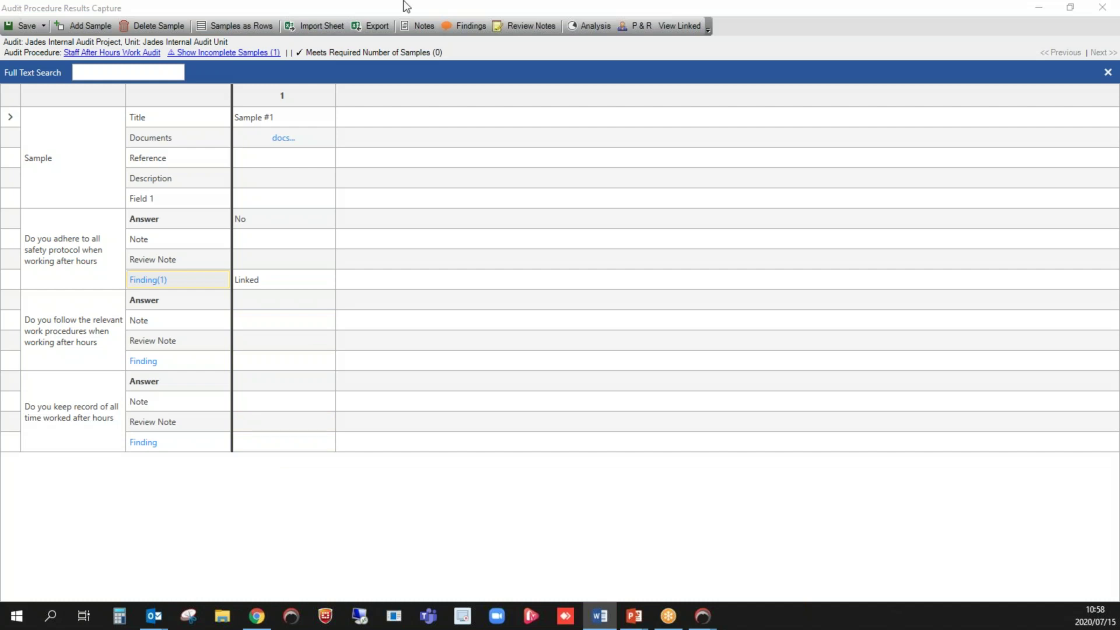
click(317, 27)
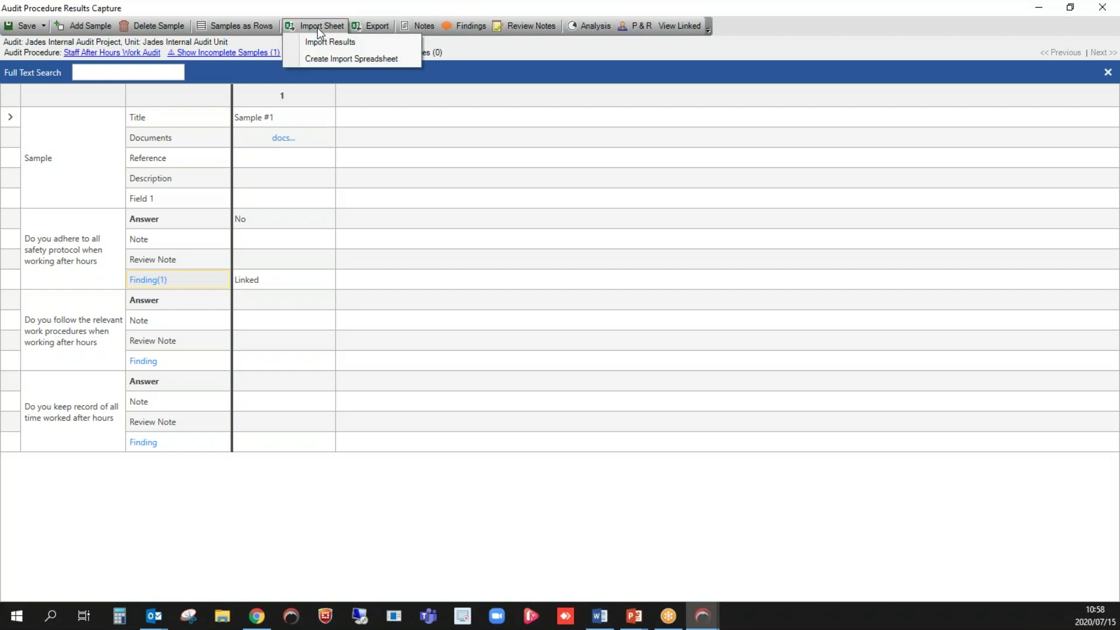
click(323, 59)
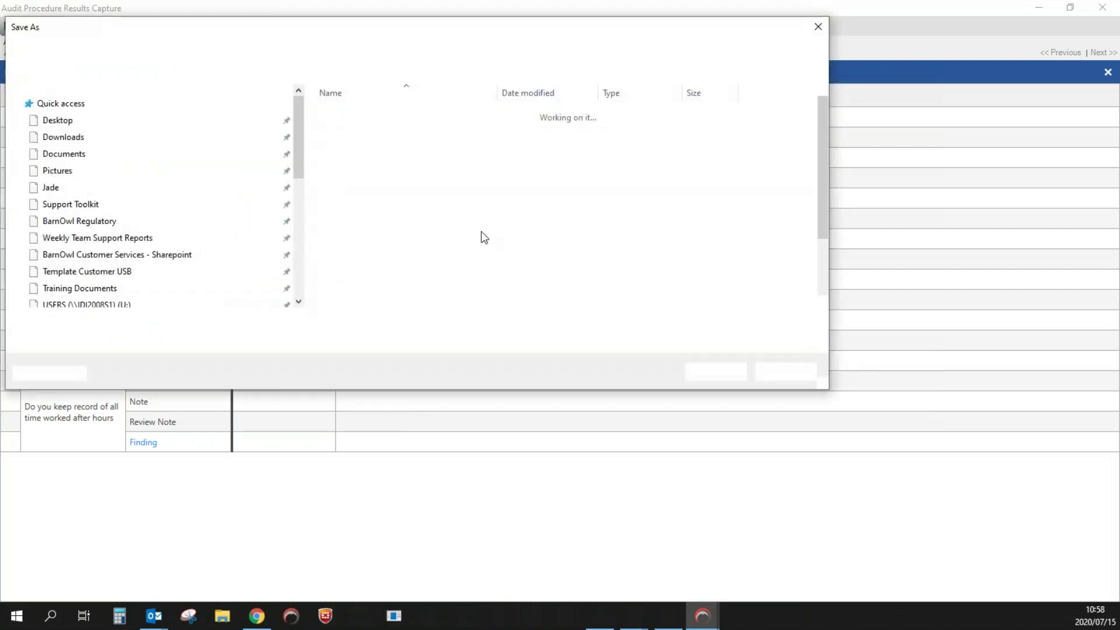
key(Return)
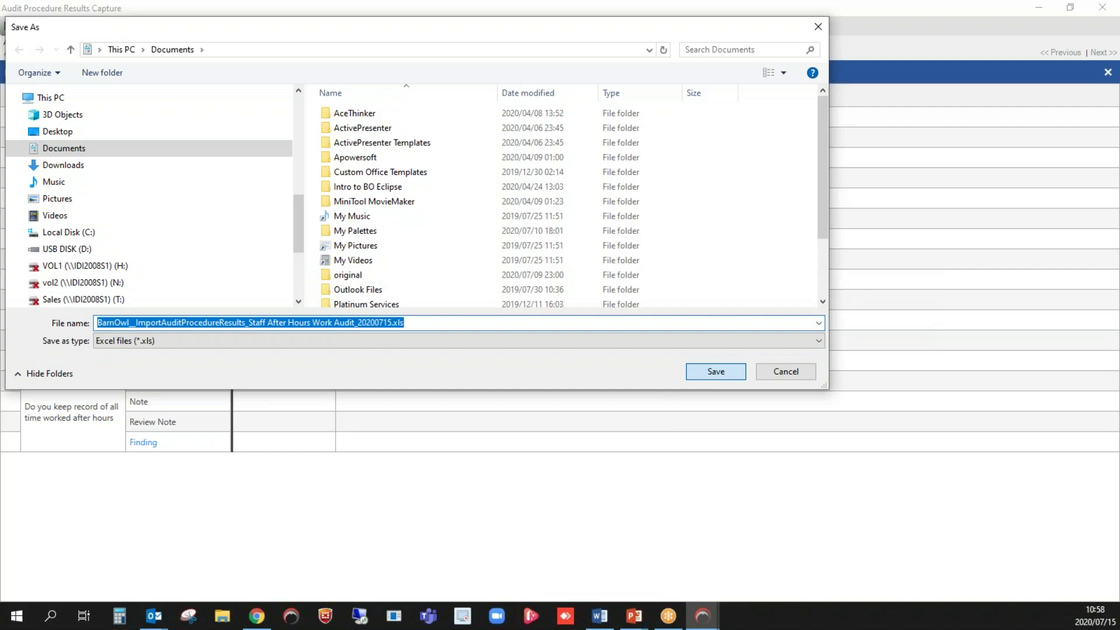
click(664, 313)
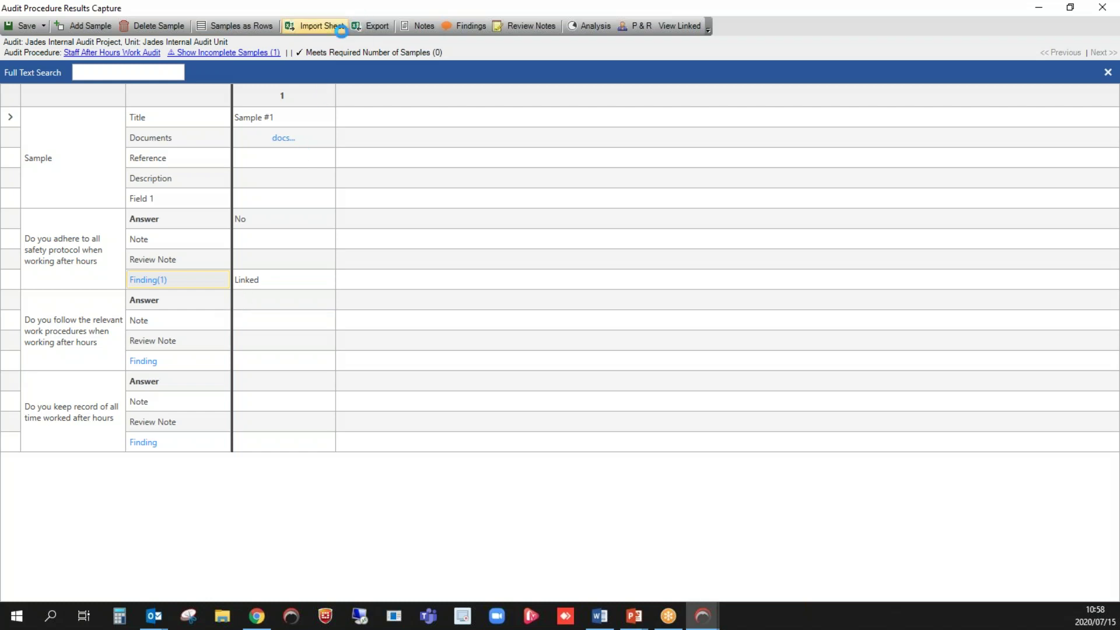
- Open the generated import spreadsheet in Excel, examine its result columns, close it, and look at the option for importing results
click(341, 26)
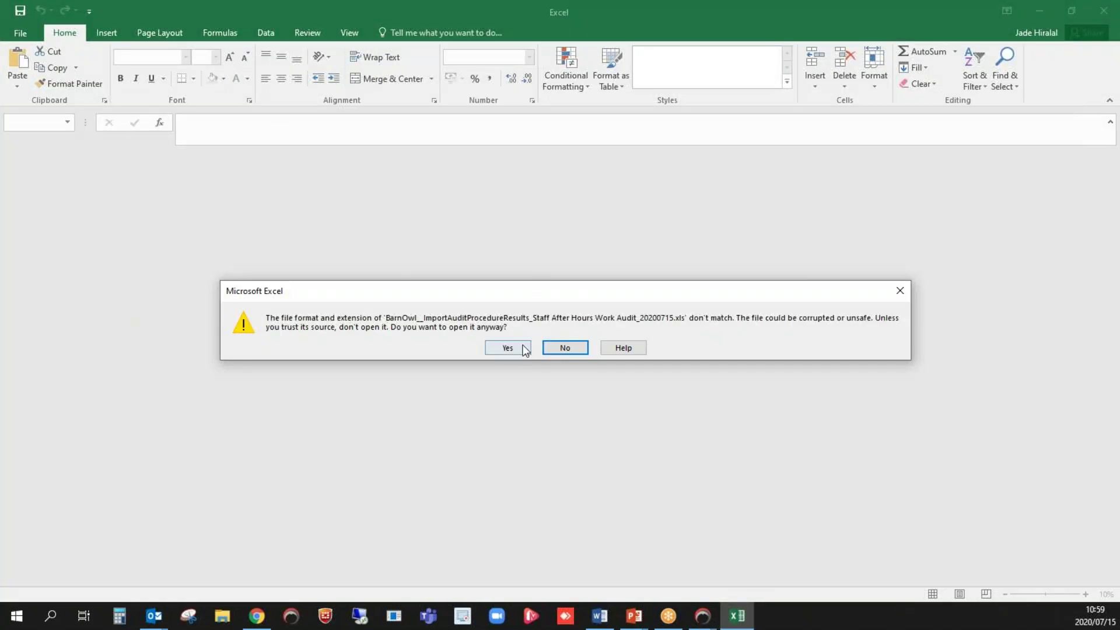
click(509, 346)
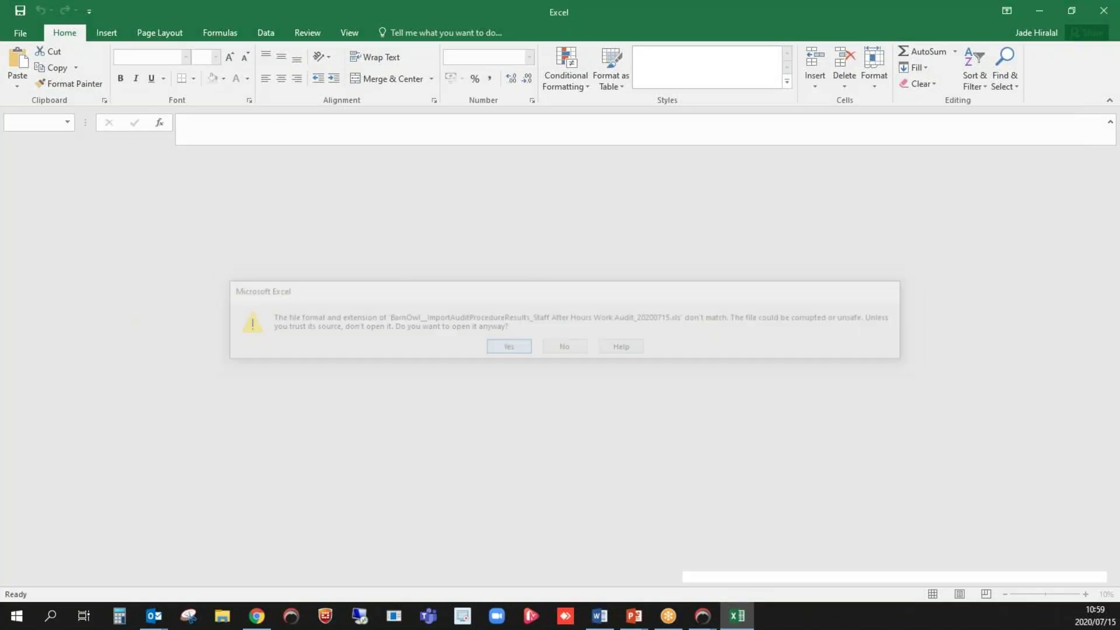
click(111, 303)
drag(89, 404, 90, 486)
drag(316, 302, 328, 403)
drag(607, 302, 585, 372)
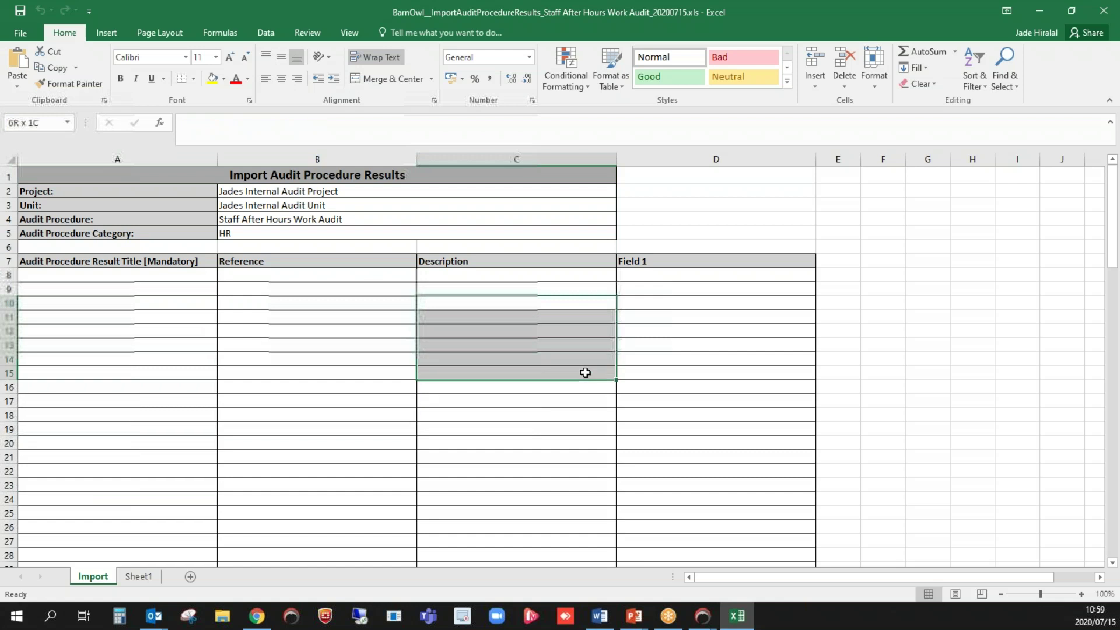
drag(690, 287, 684, 363)
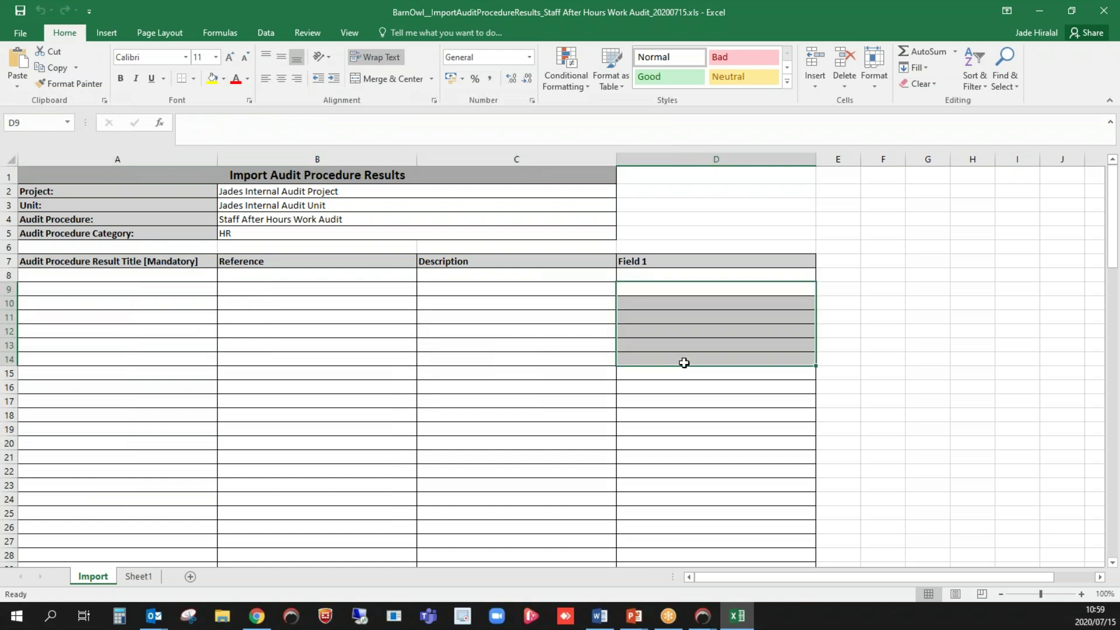
click(1104, 11)
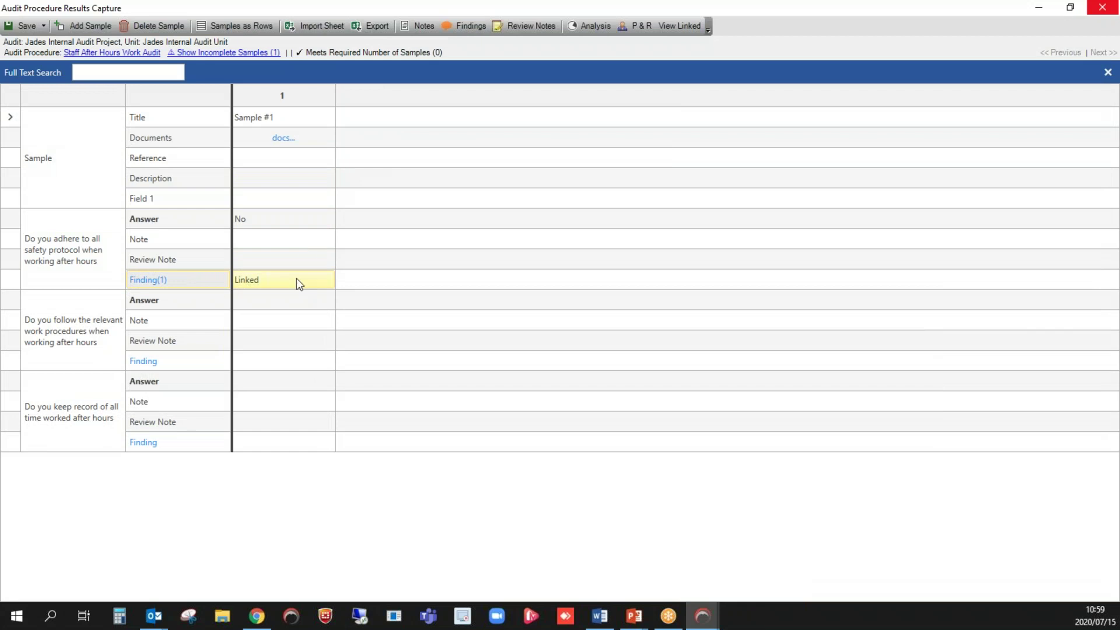
click(341, 29)
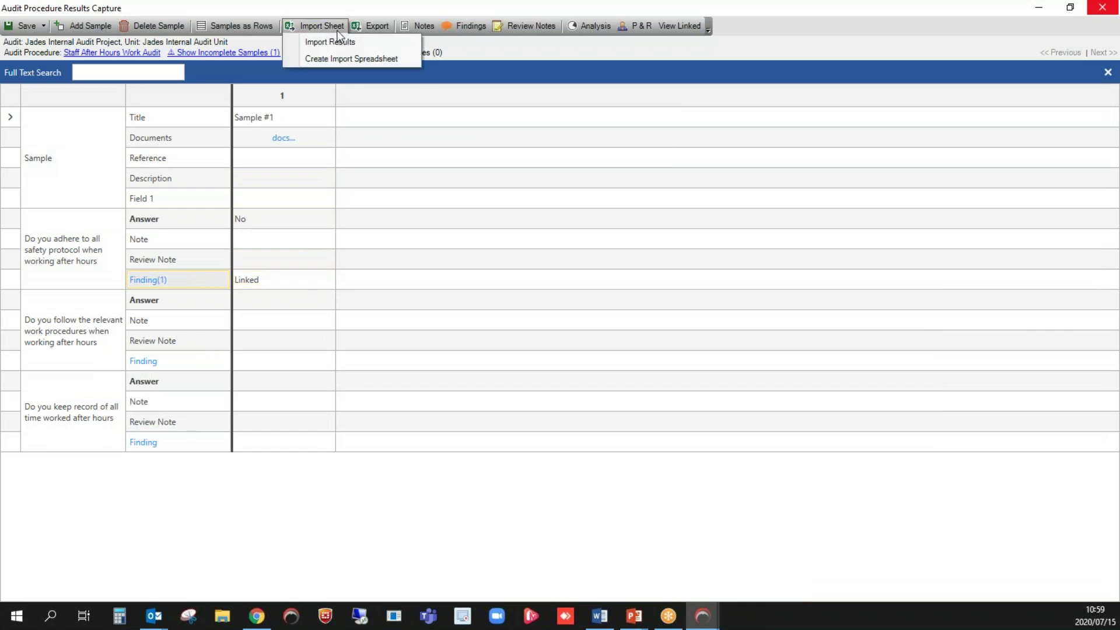
click(363, 221)
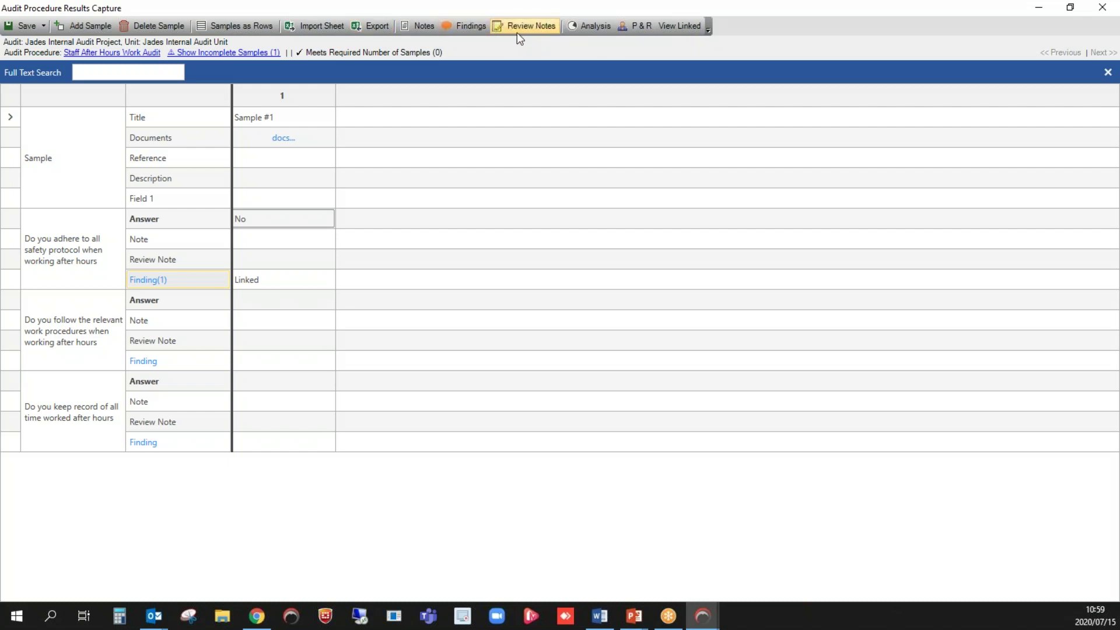
- Review the findings of the Staff After Hours Work Audit procedure, expanding the safety protocol finding to see its linked control
click(454, 27)
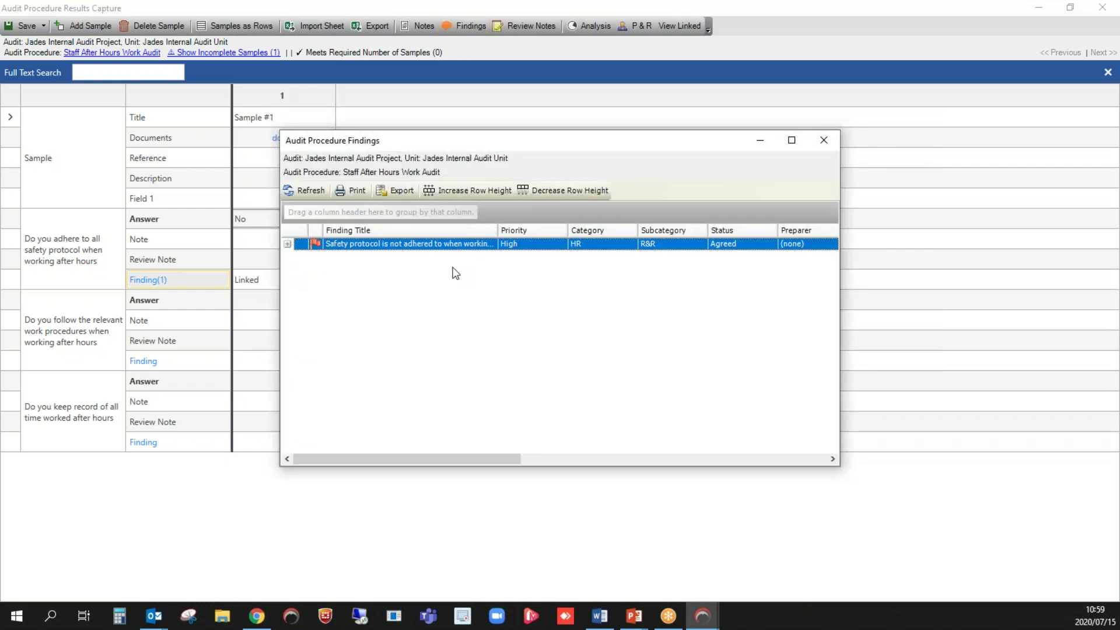
click(288, 245)
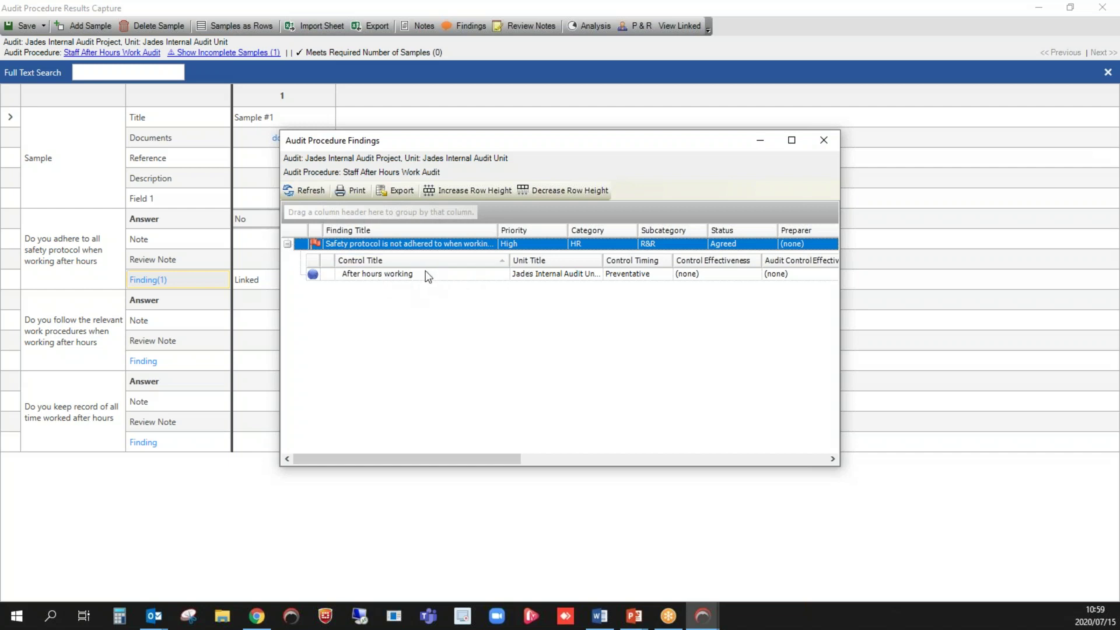
click(822, 141)
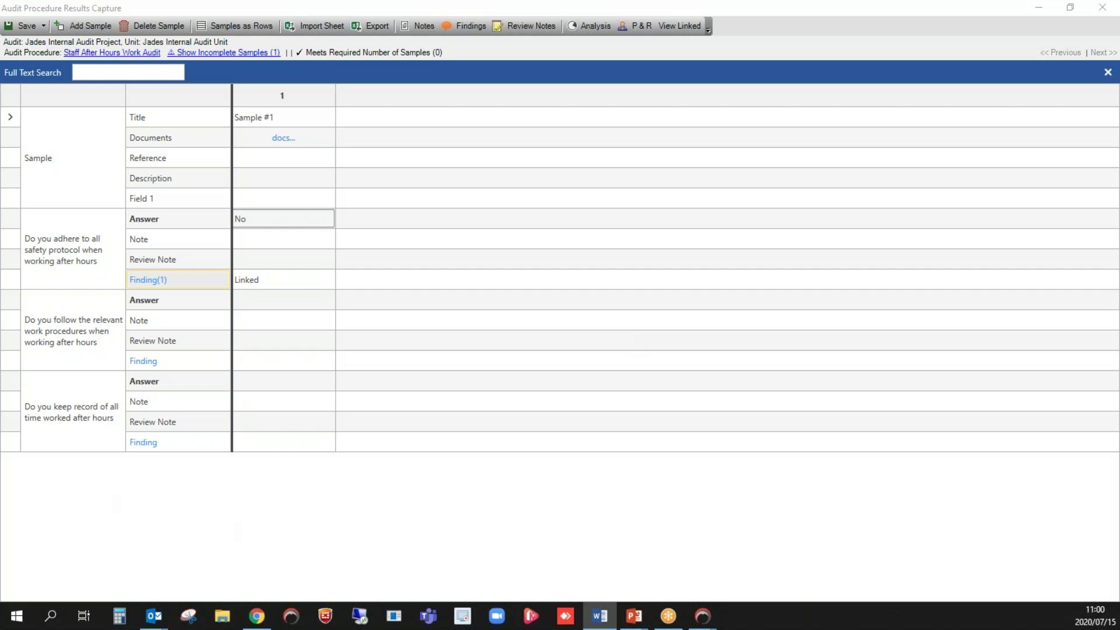
- View the audit procedure's result summary chart and its preparer and reviewer details, leaving both without saving
click(587, 29)
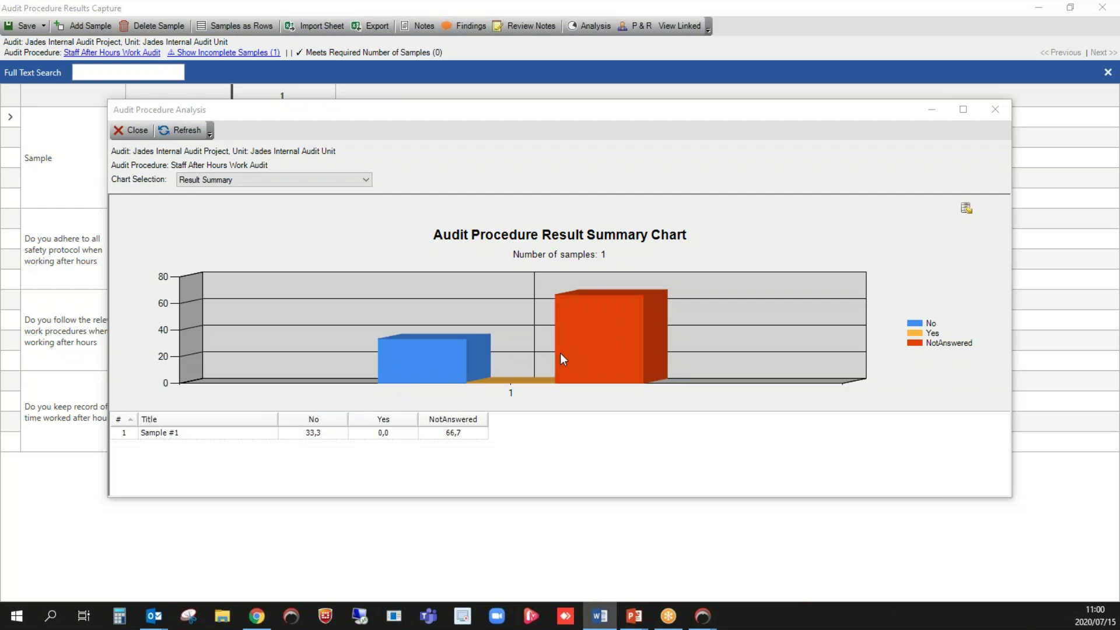
click(994, 110)
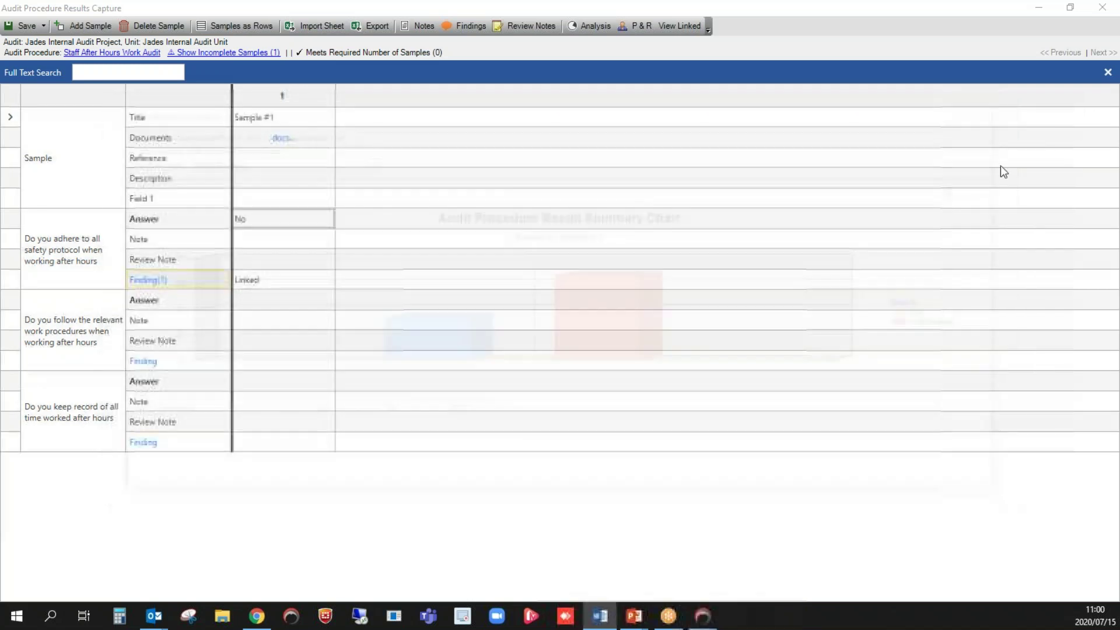
click(639, 31)
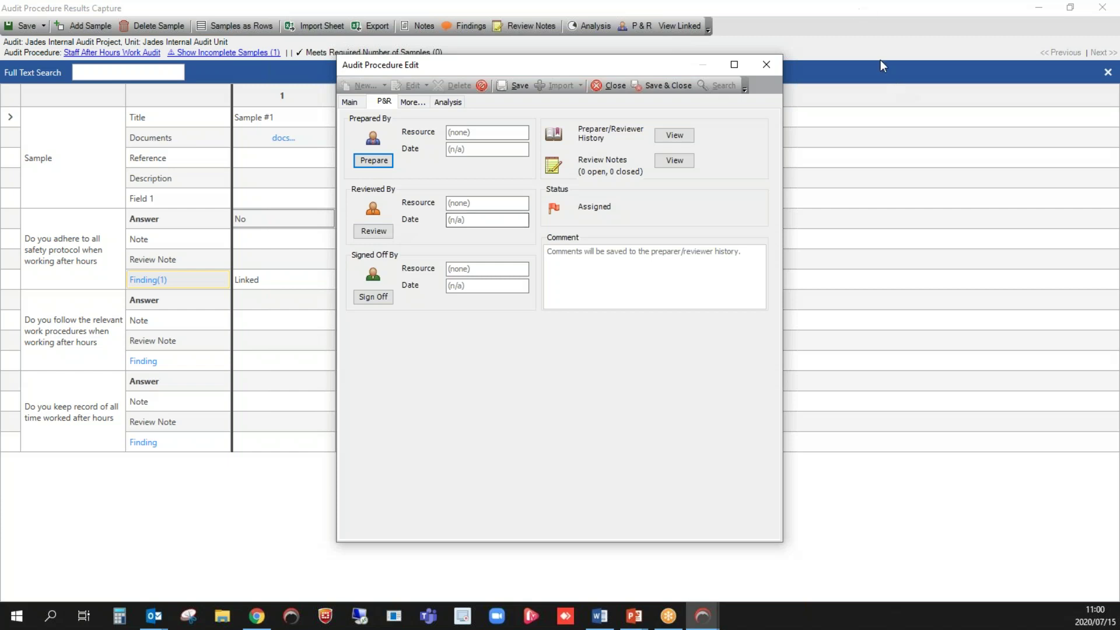
click(768, 65)
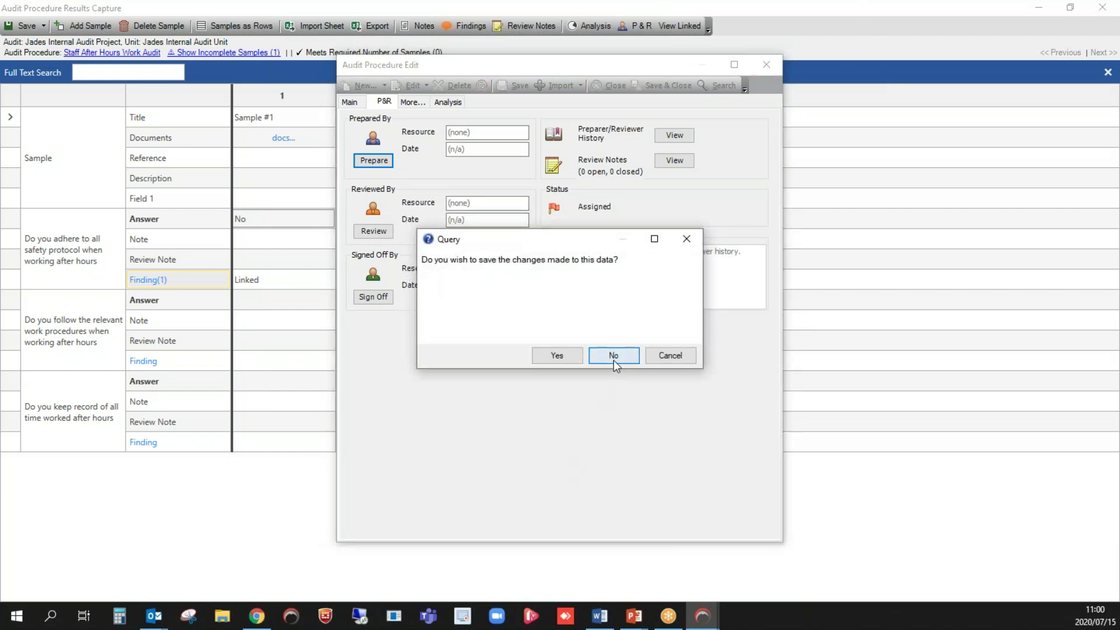
click(614, 358)
key(alt+Tab)
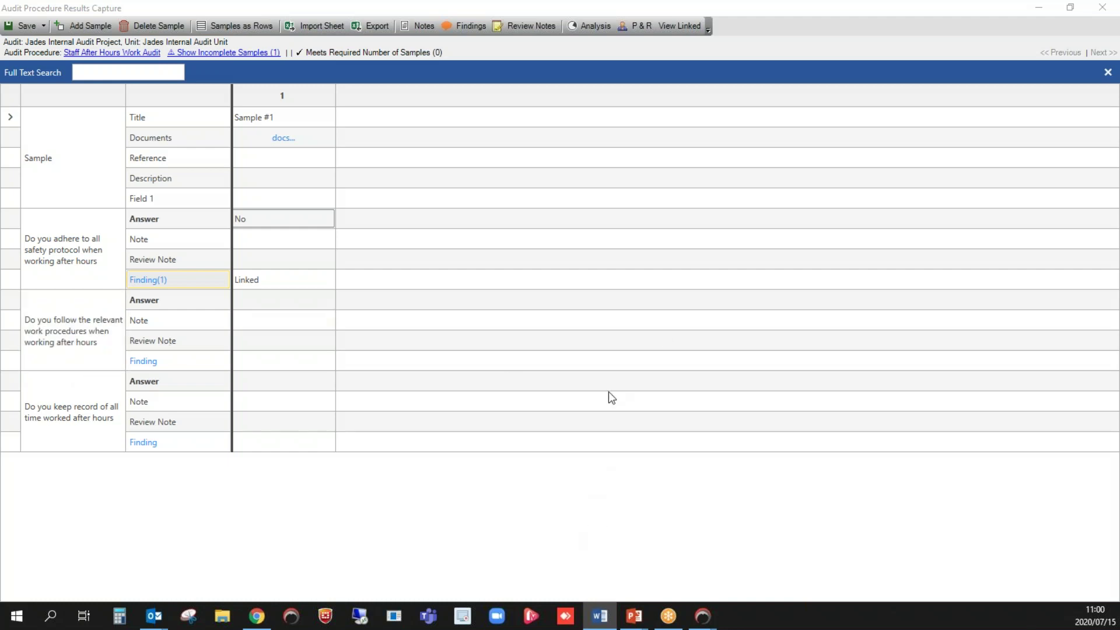
- Close the audit procedure results capture and exit BarnOwl Internal Audit
click(1104, 13)
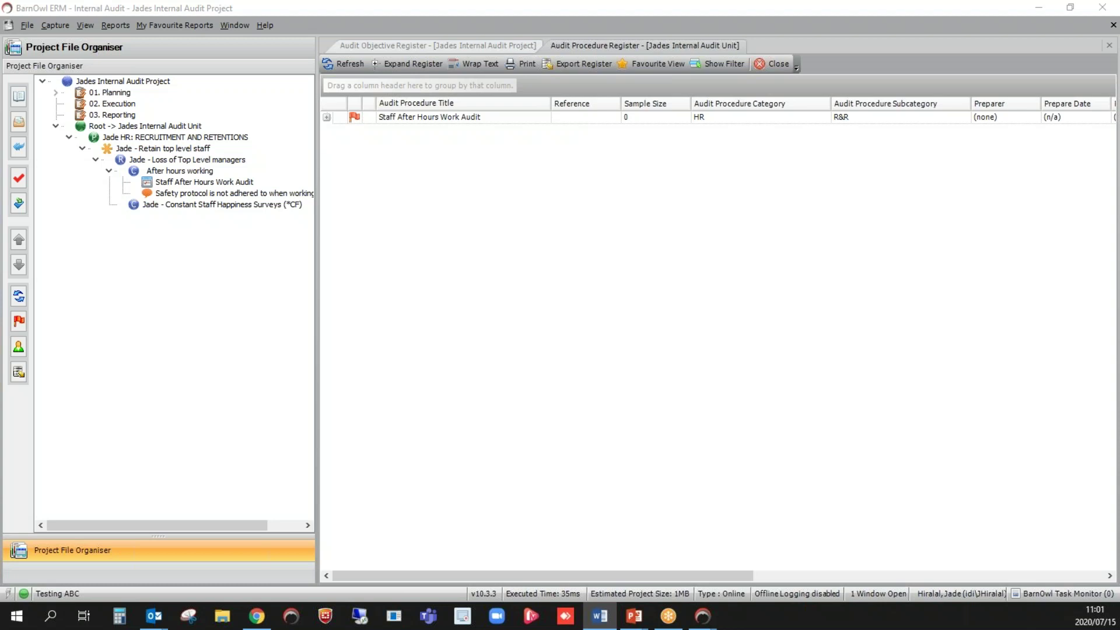
click(1103, 15)
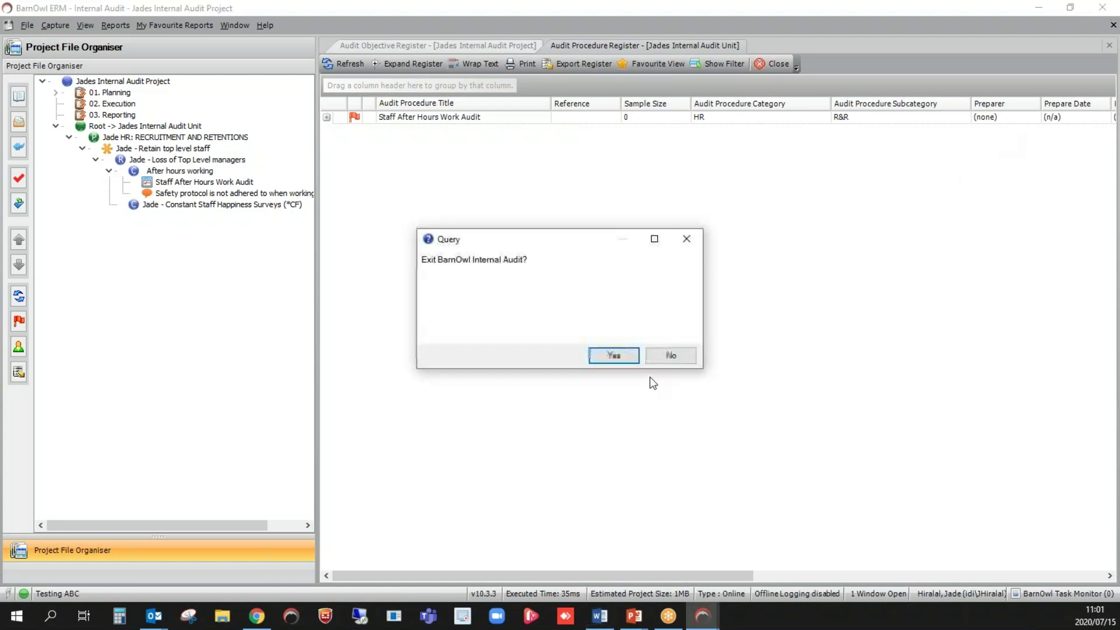
click(610, 355)
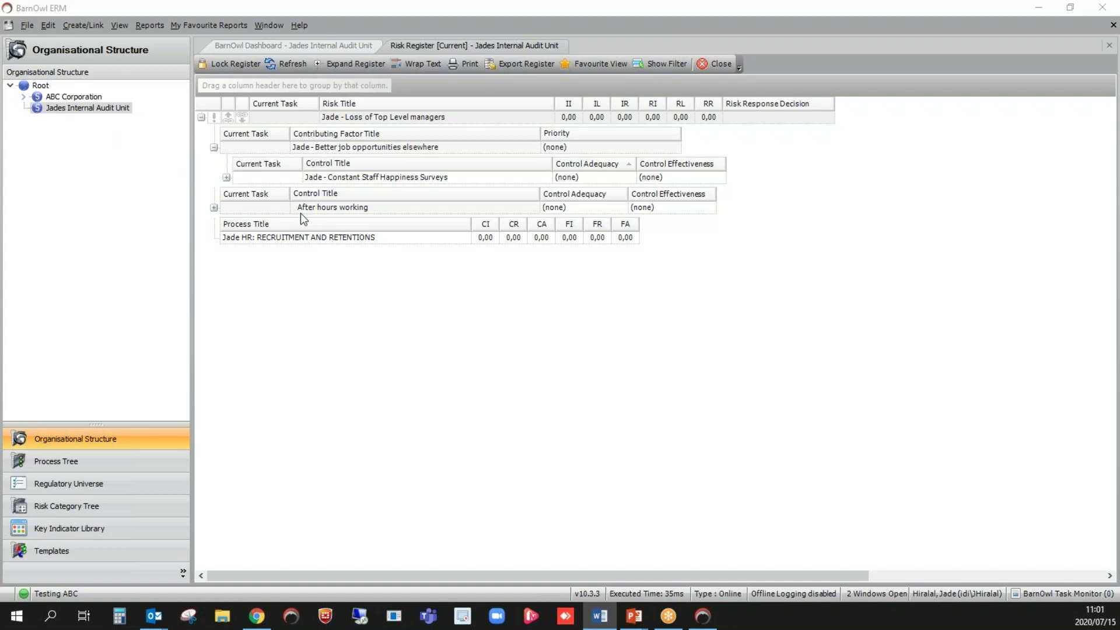
- Switch to the BarnOwl Management Console and open the general Email Setup
click(28, 25)
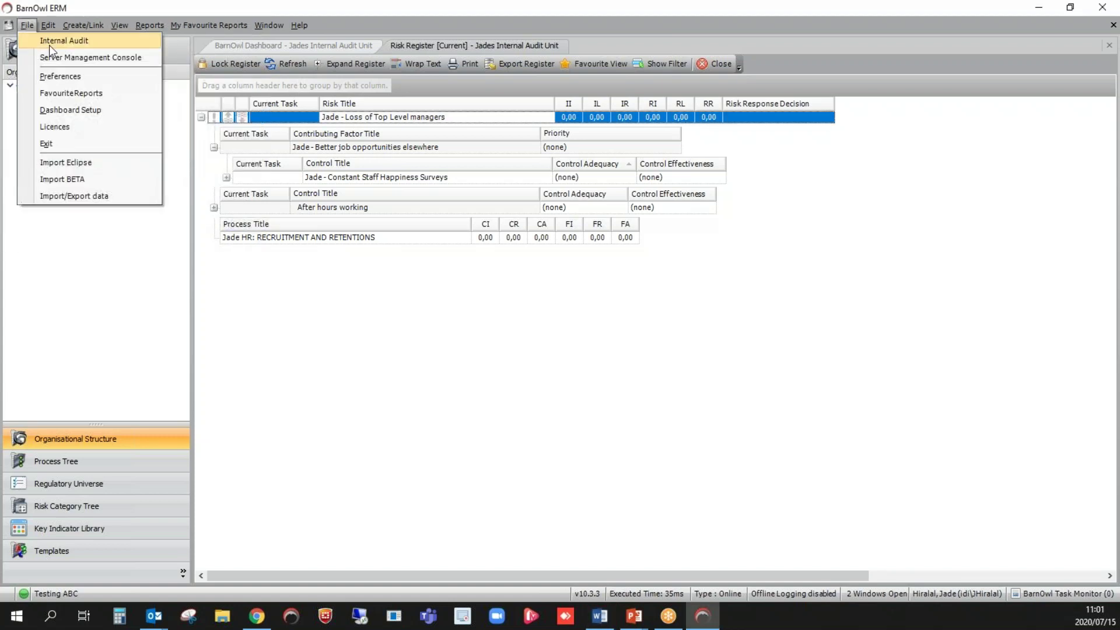
key(Escape)
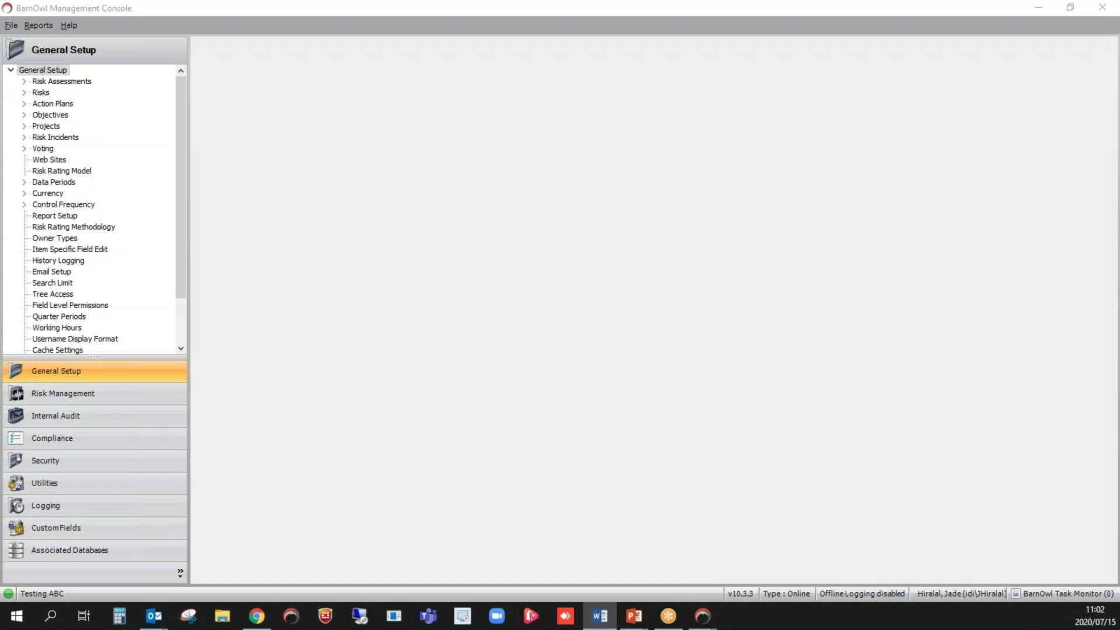
click(46, 273)
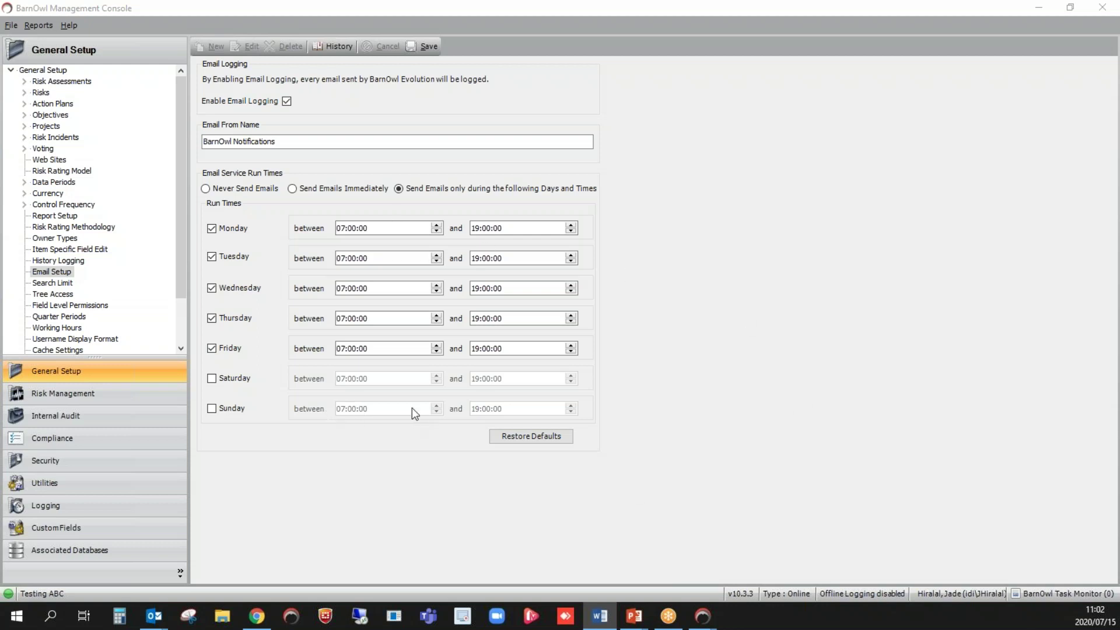
- Try the Never Send Emails option and switching the Monday and Tuesday run times off, restoring the original email schedule
click(206, 189)
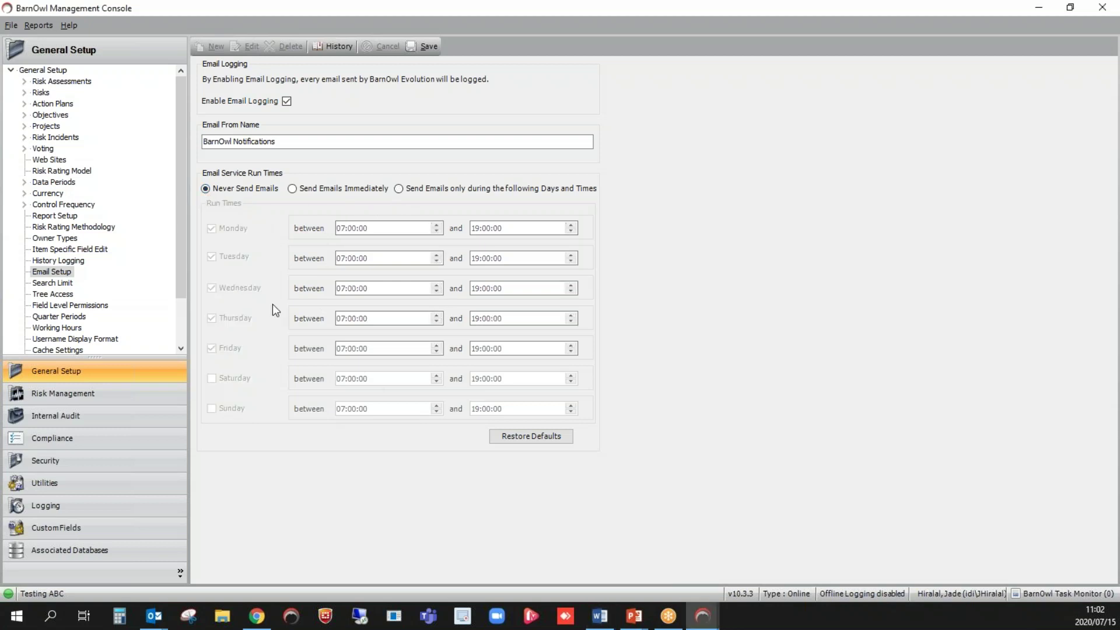
click(398, 189)
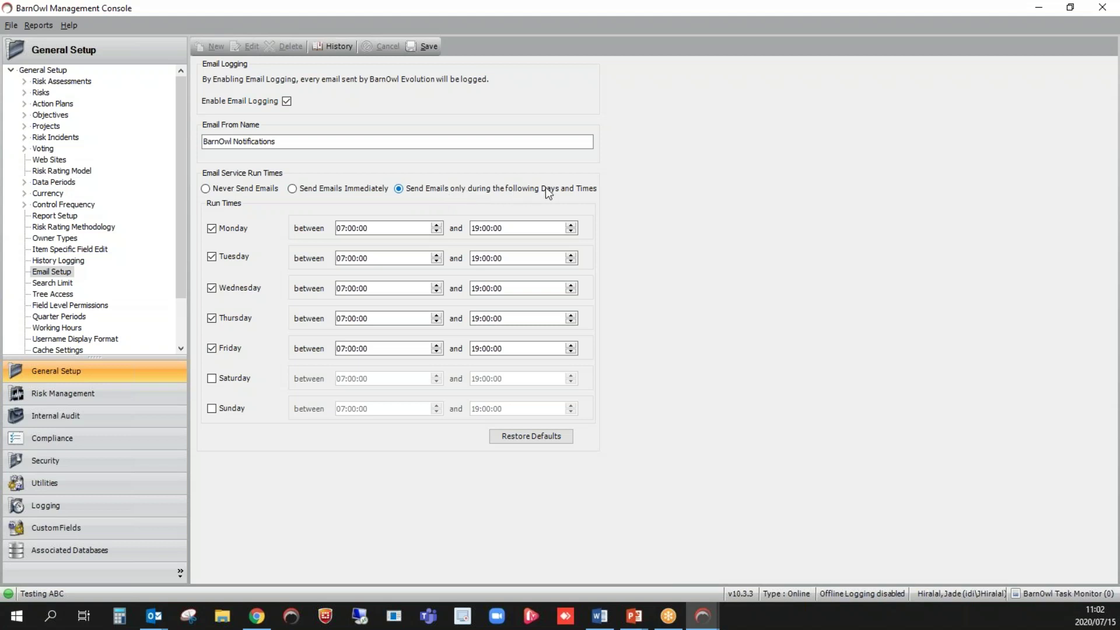
click(212, 228)
click(211, 257)
click(212, 228)
click(212, 257)
key(alt+Tab)
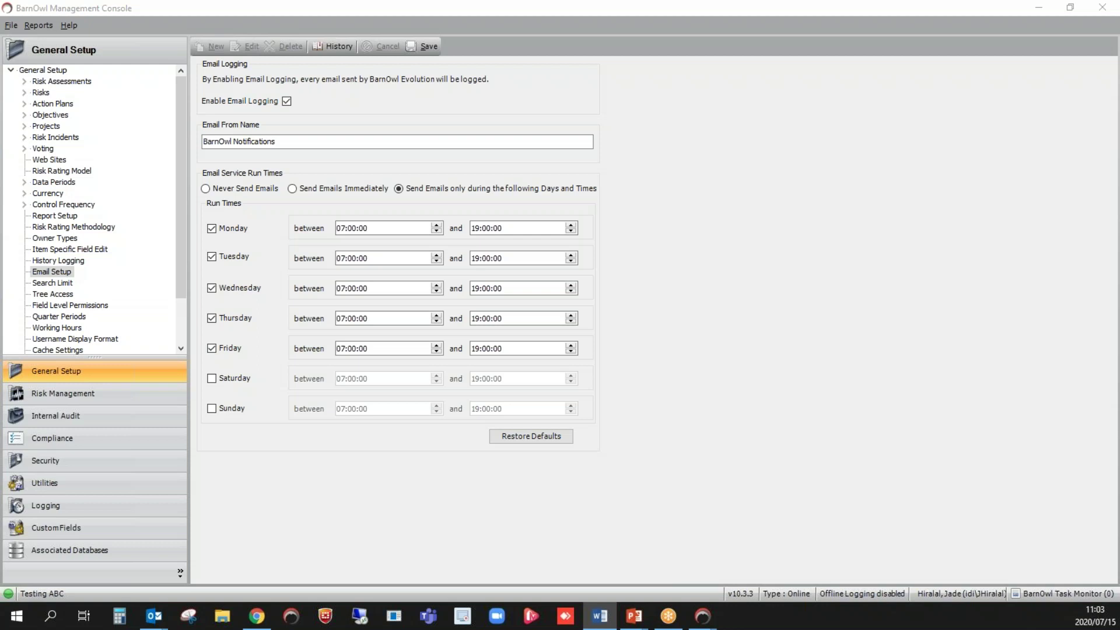
- Switch to BarnOwl Eclipse in Chrome and sign in to the ABC database with Windows Authentication
click(257, 616)
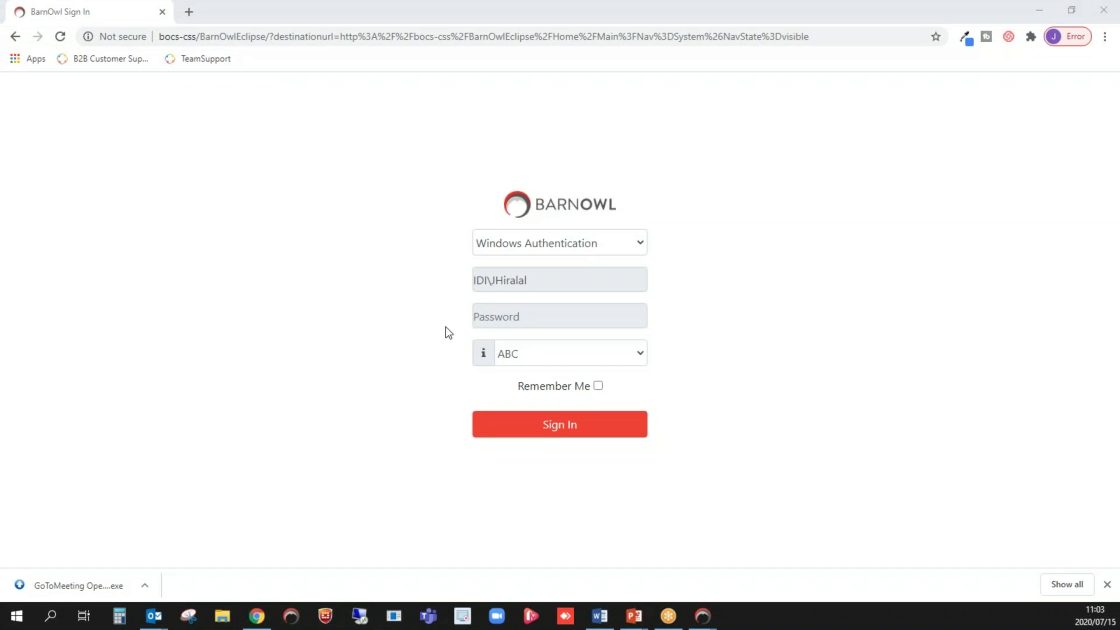
click(766, 320)
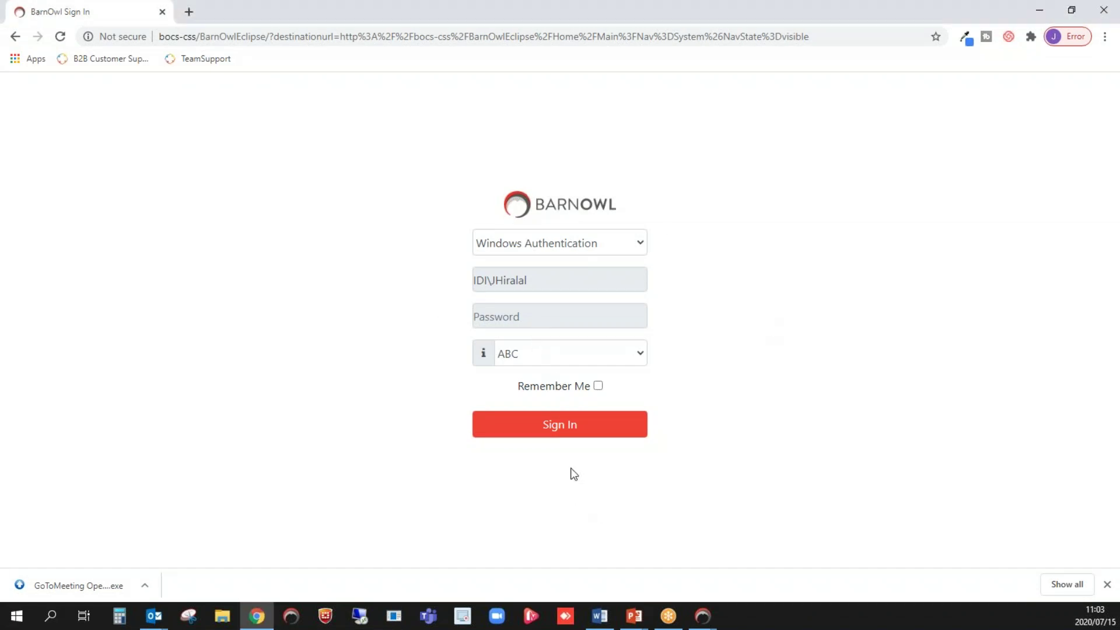
click(551, 427)
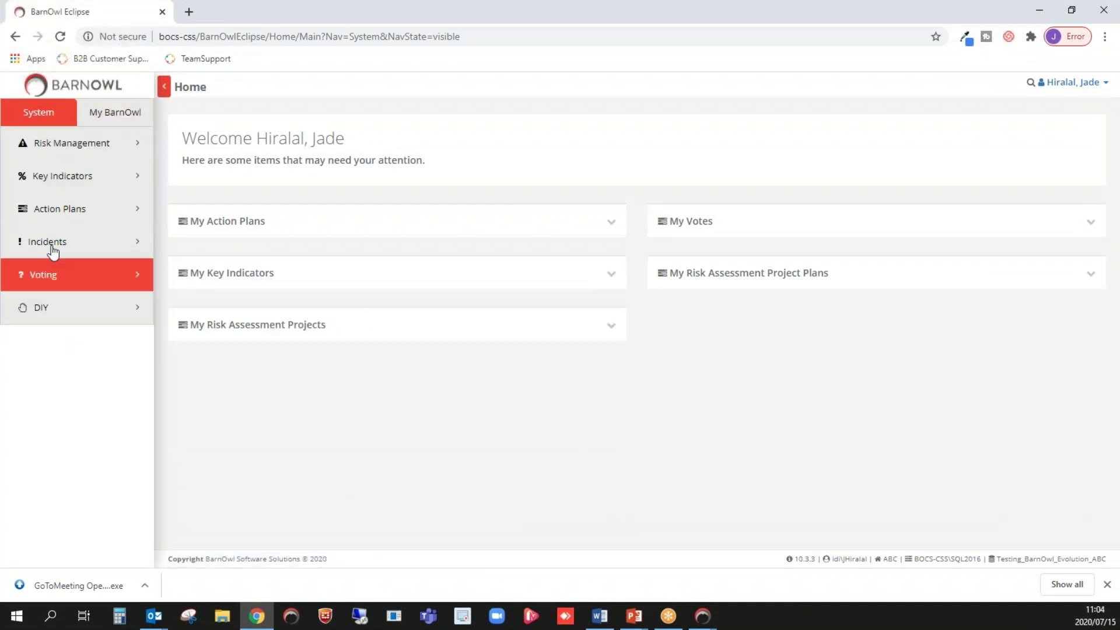
- Examine the Risk Management and Objectives entries and the My BarnOwl items, and return to the System navigation
click(84, 151)
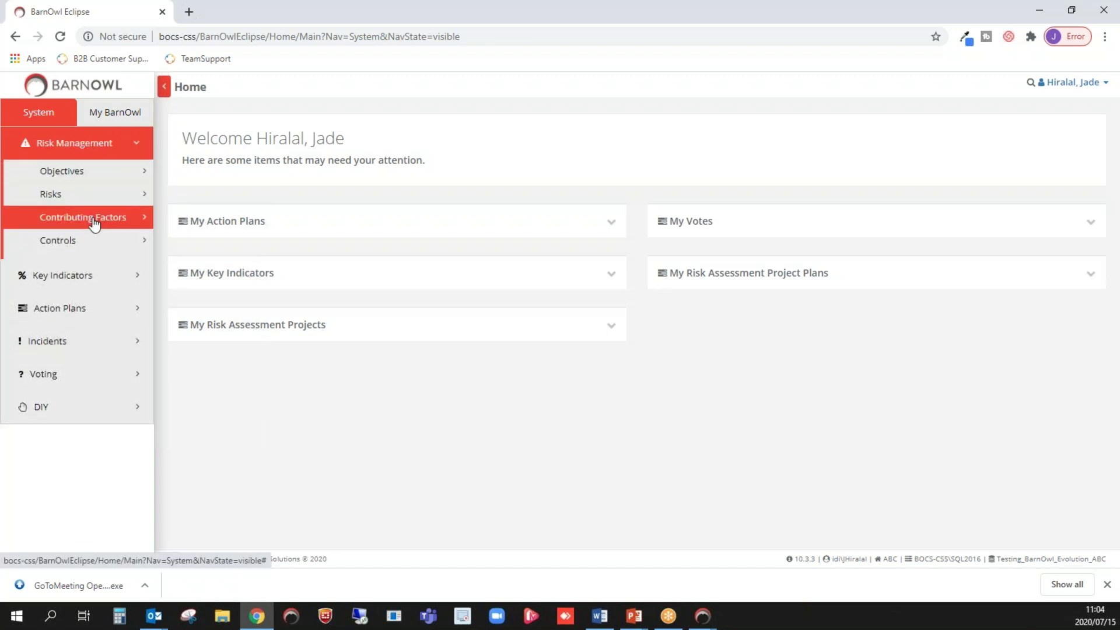
click(112, 181)
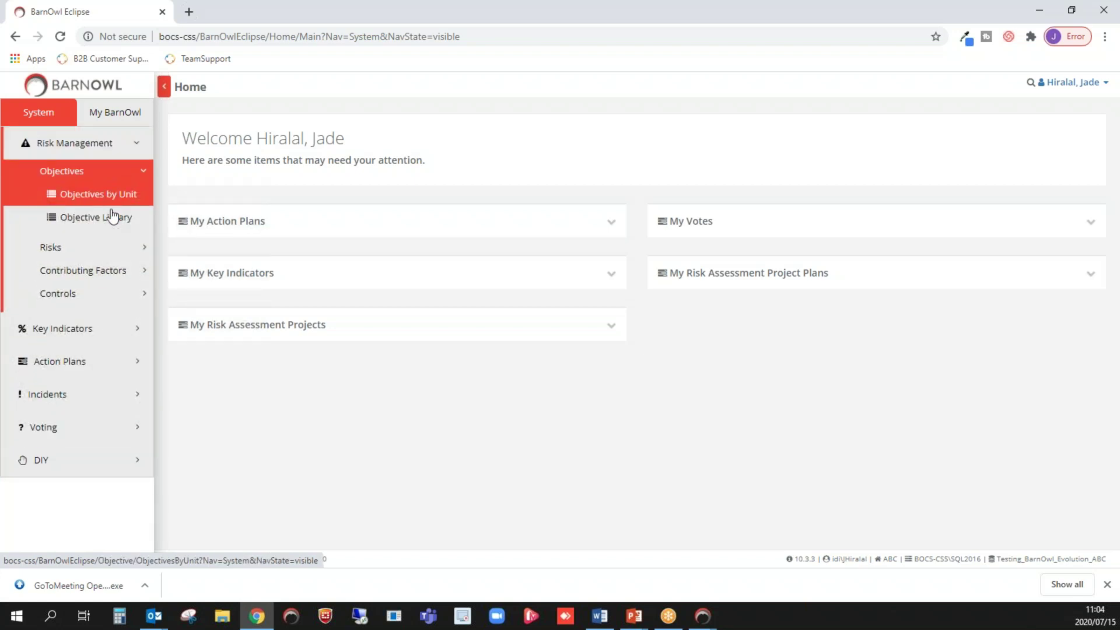
click(116, 170)
click(96, 145)
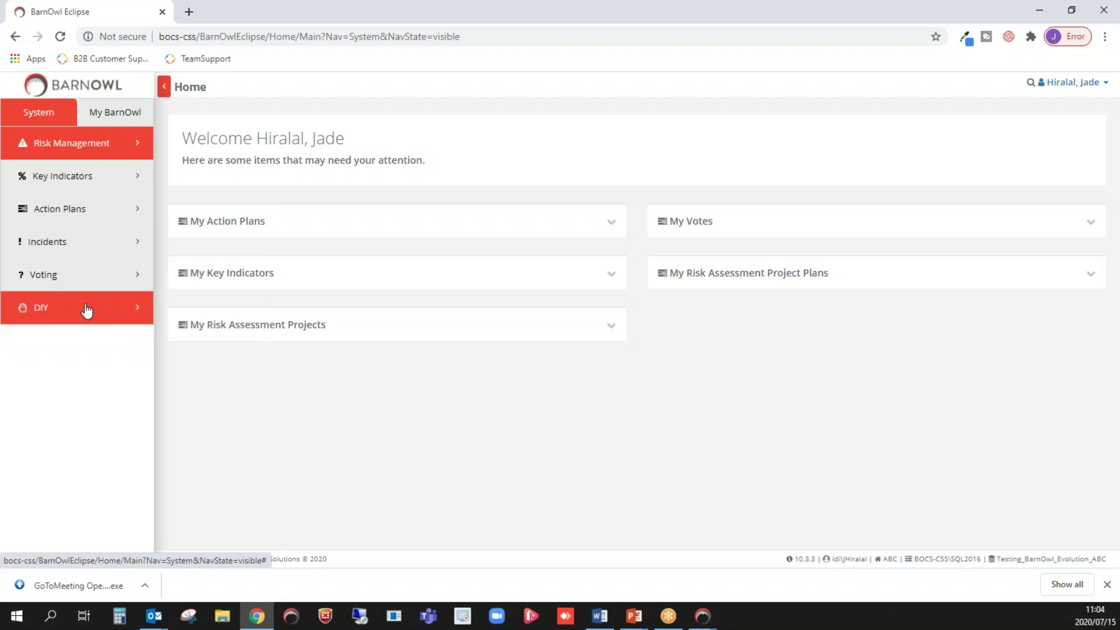
click(129, 112)
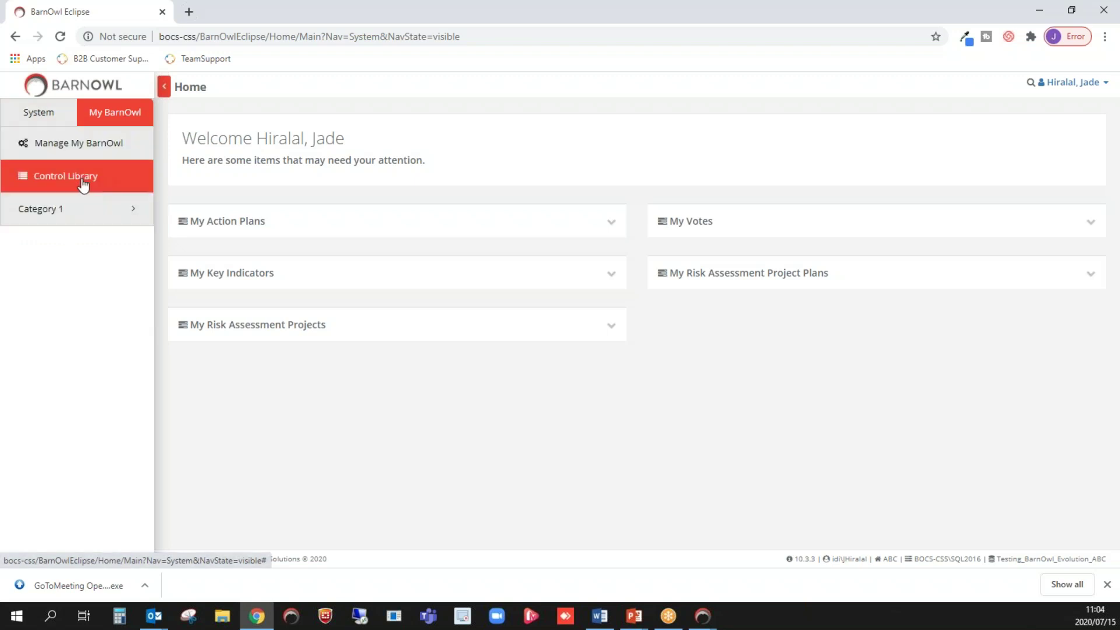
click(52, 112)
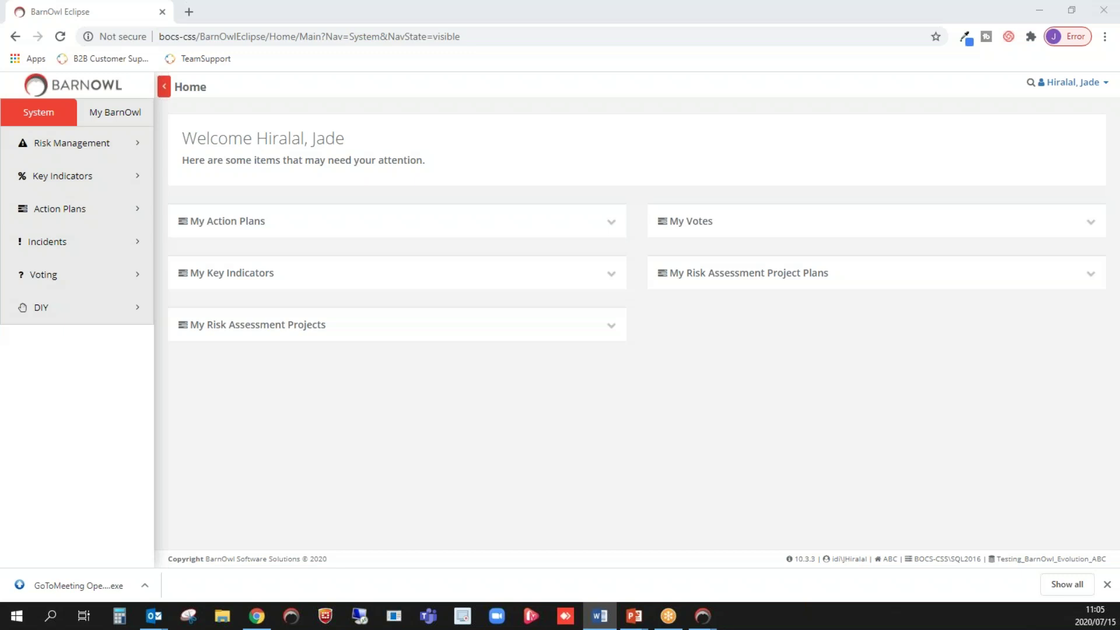
- Open the BarnOwl Emails list under DIY and look through the logged emails and their statuses
click(60, 315)
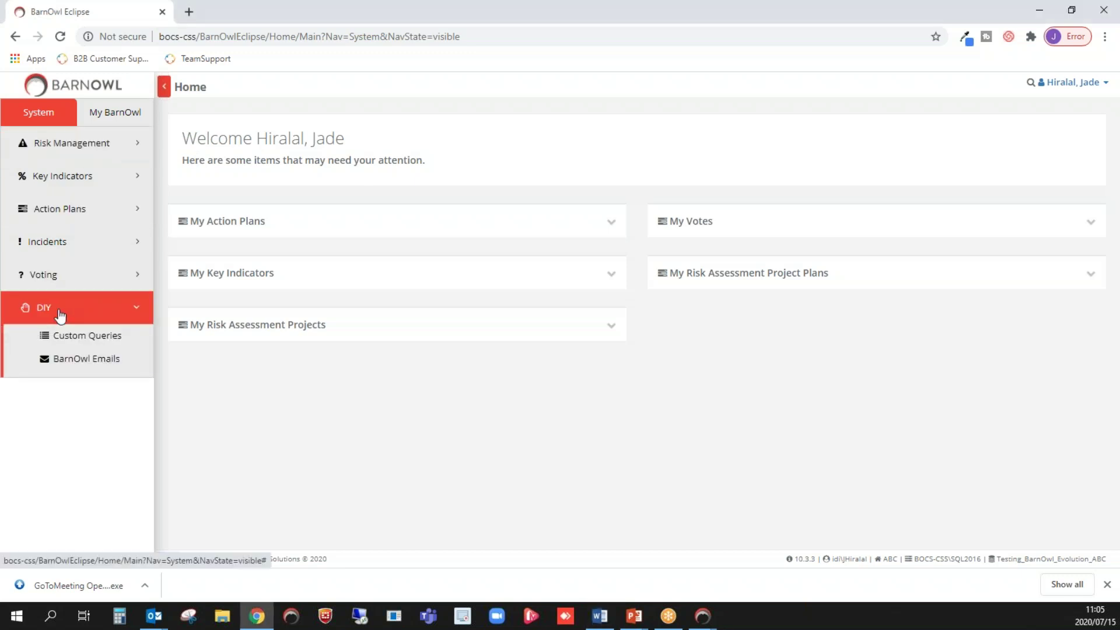
click(49, 365)
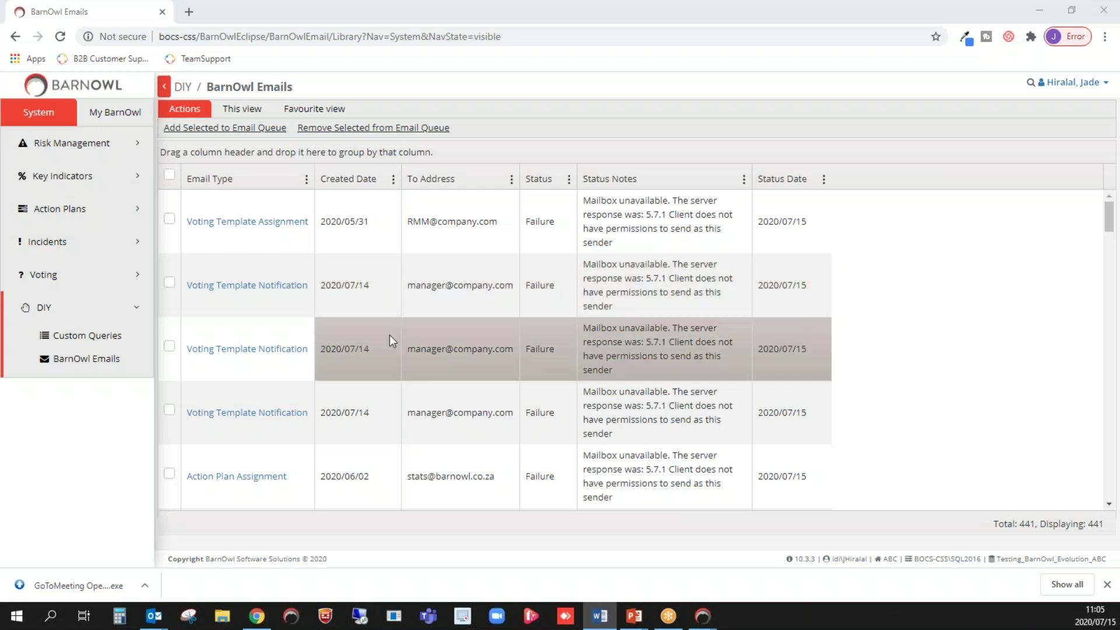
scroll(412, 386, down, 3)
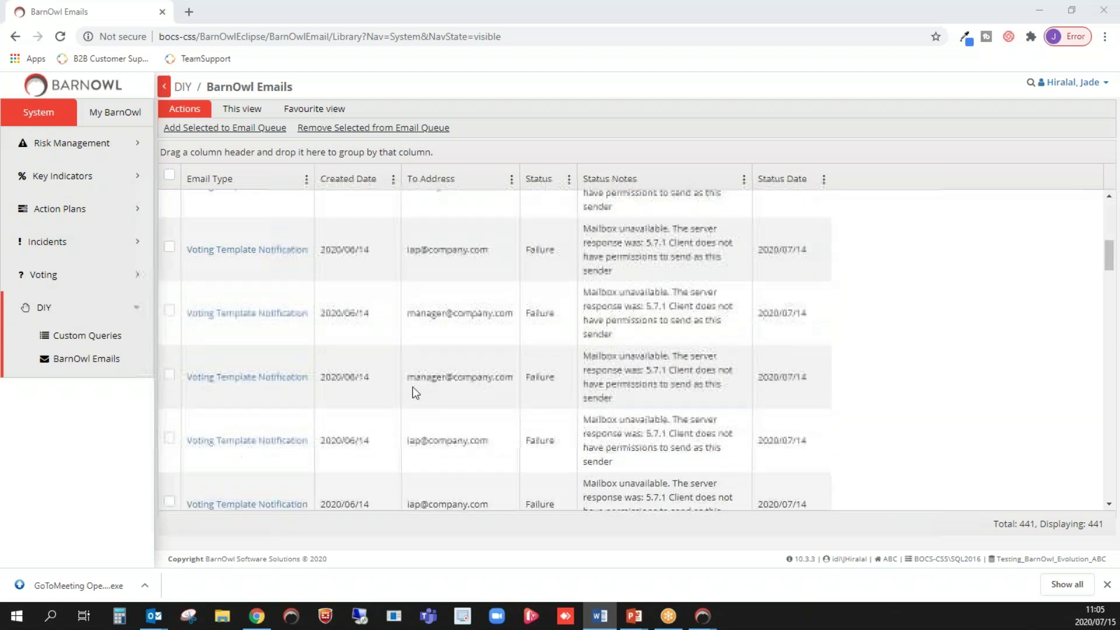
- Add the Voting Template Assignment email created on 2020/05/31 to the email queue
scroll(411, 386, up, 3)
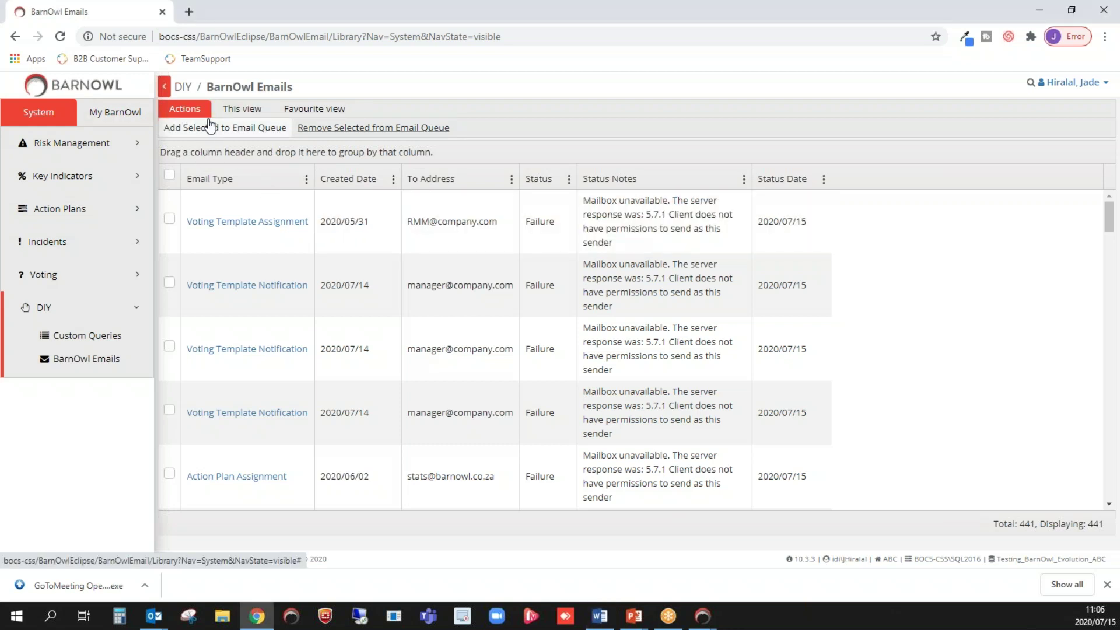
click(247, 118)
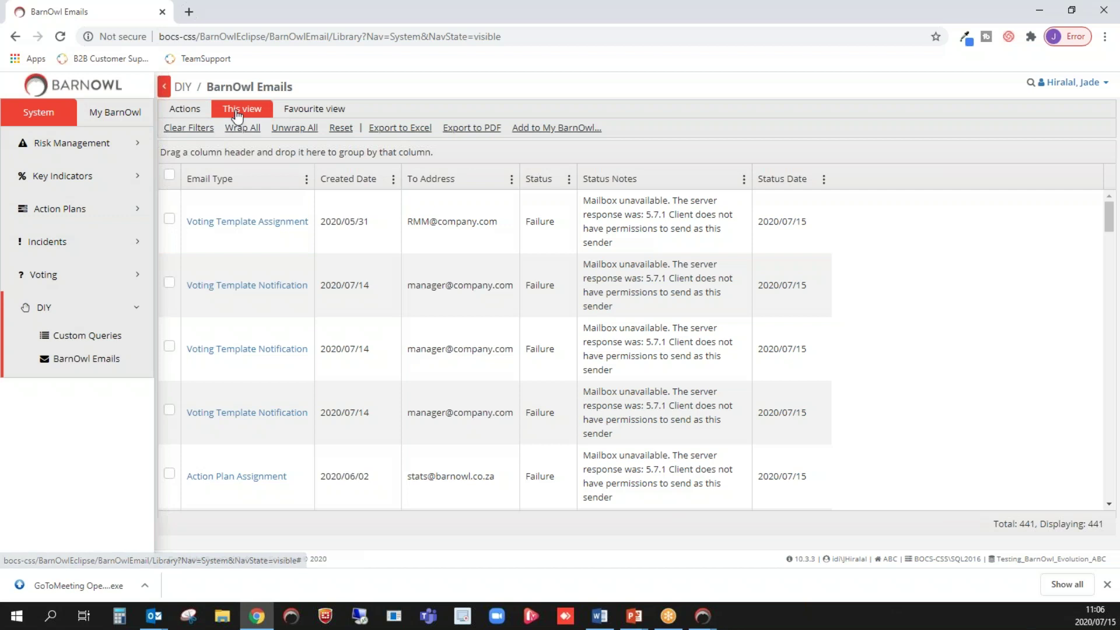
click(184, 109)
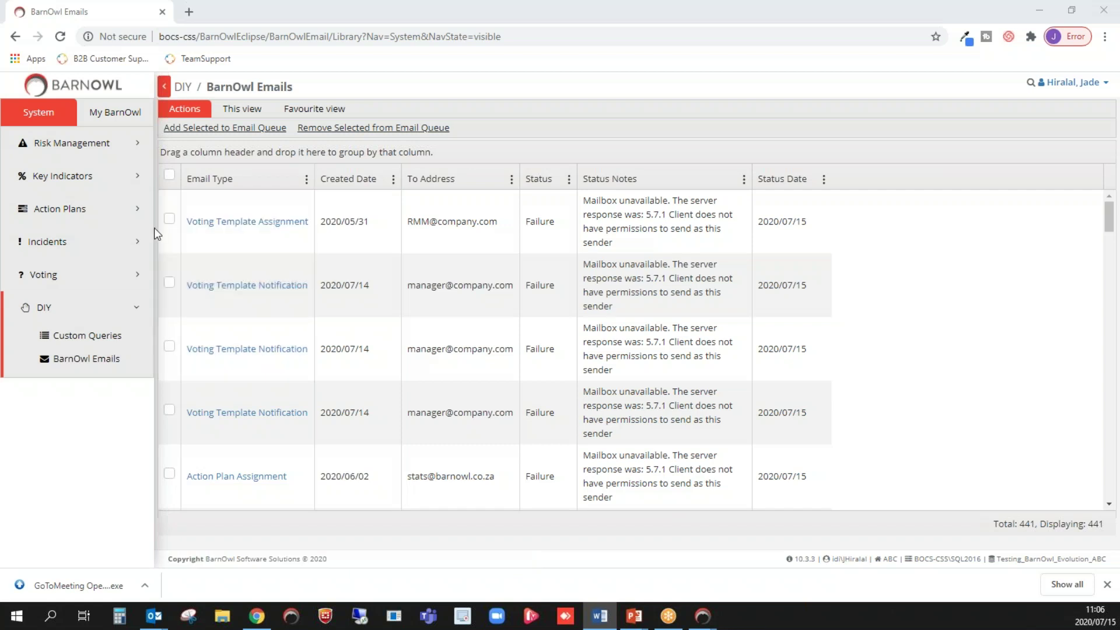
click(167, 219)
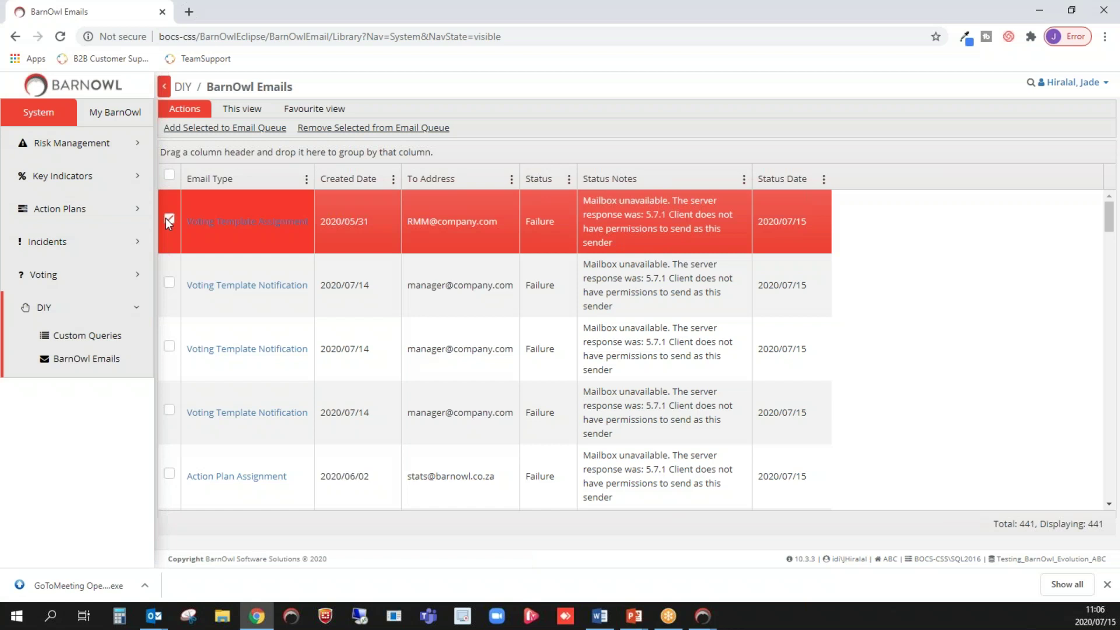
click(170, 177)
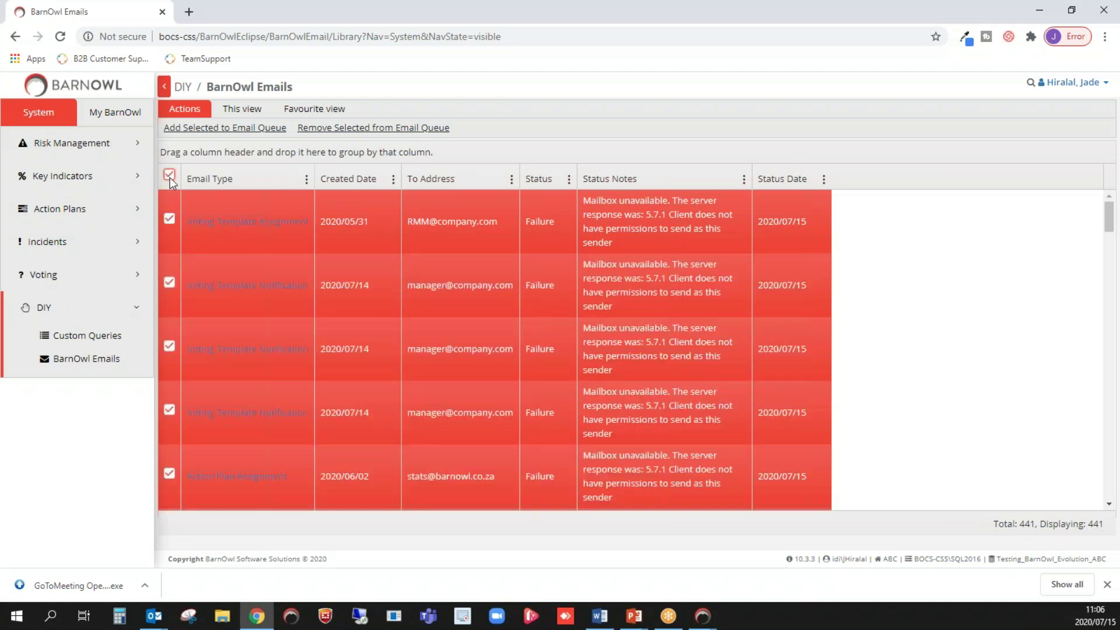
click(169, 177)
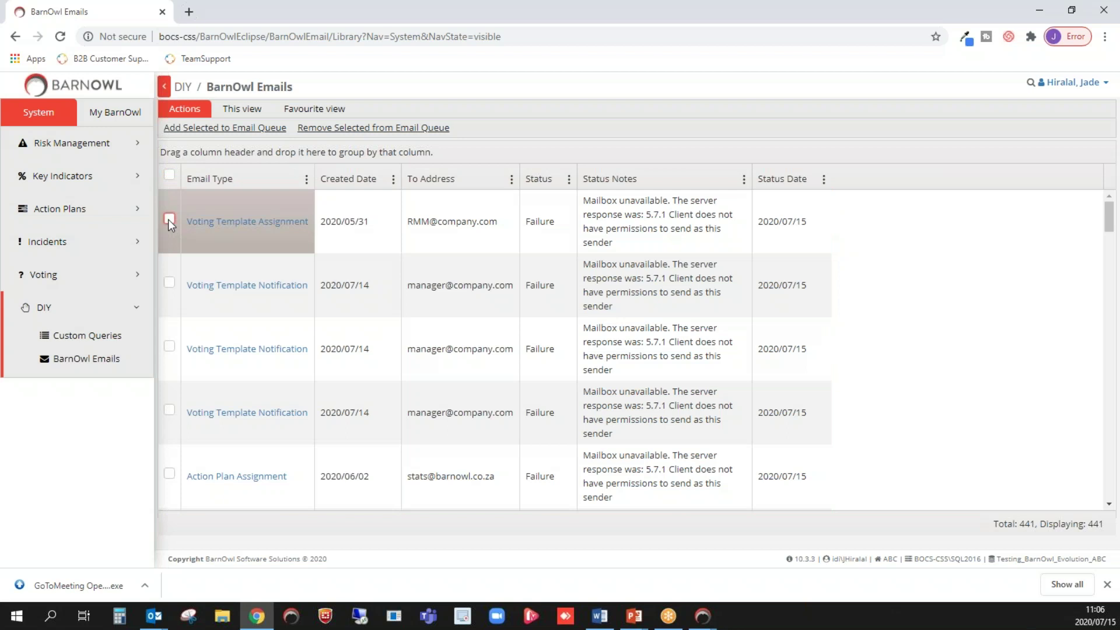
click(169, 219)
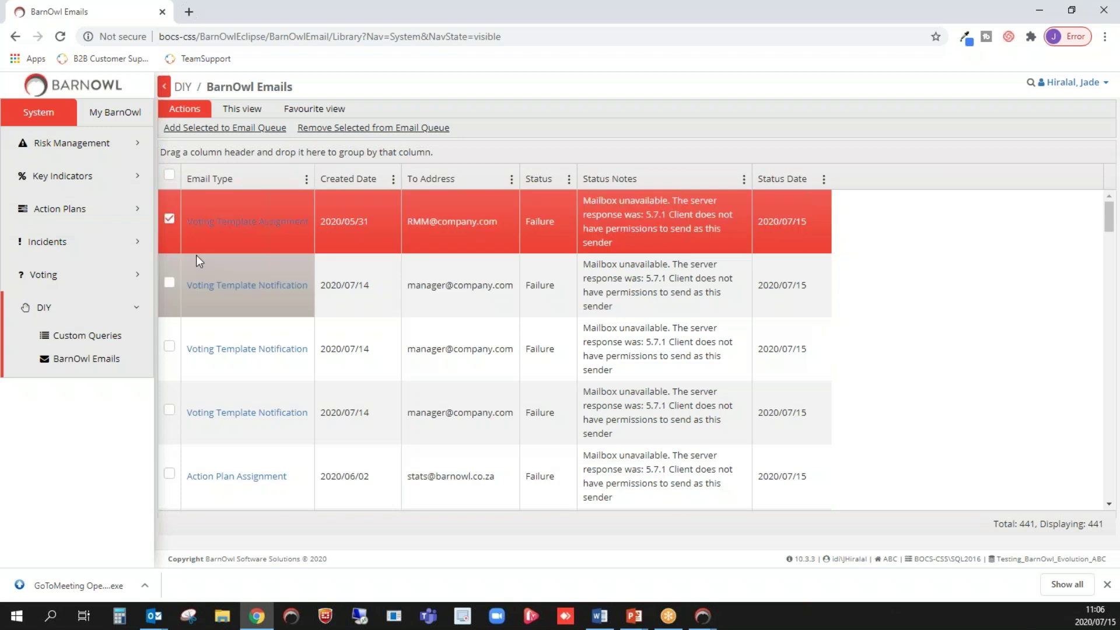
click(225, 129)
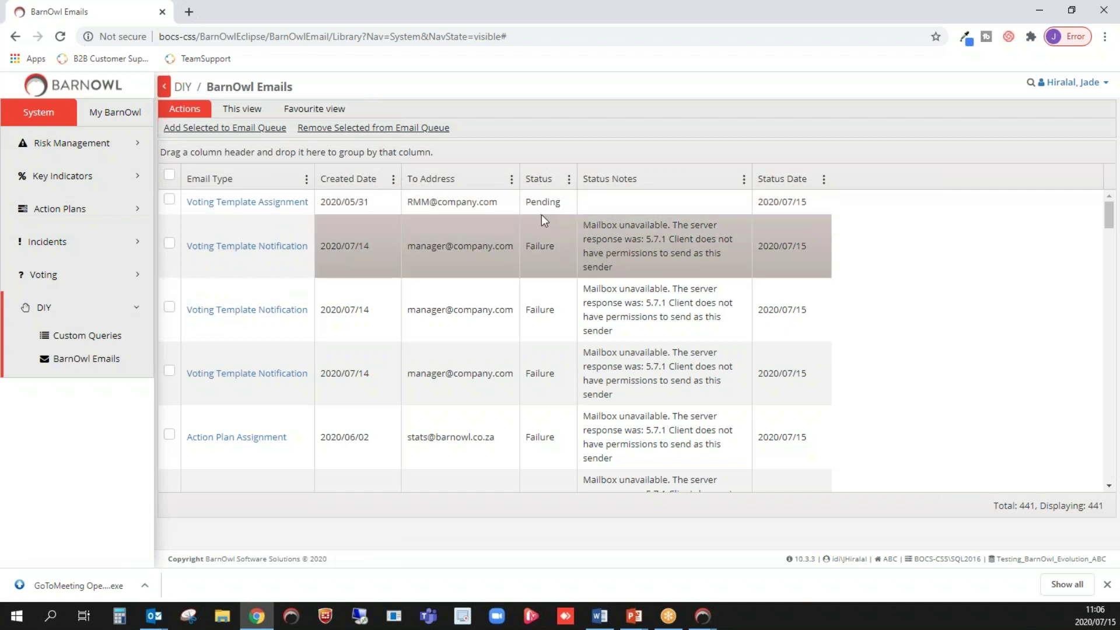
- Remove the pending Voting Template Assignment email from the email queue
click(170, 200)
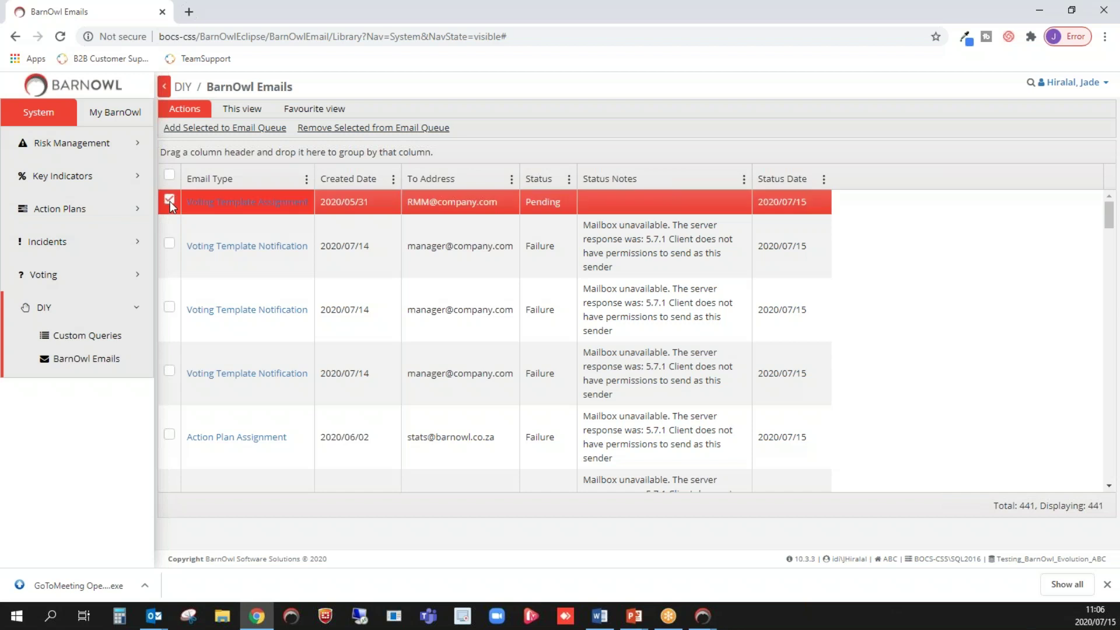
click(342, 129)
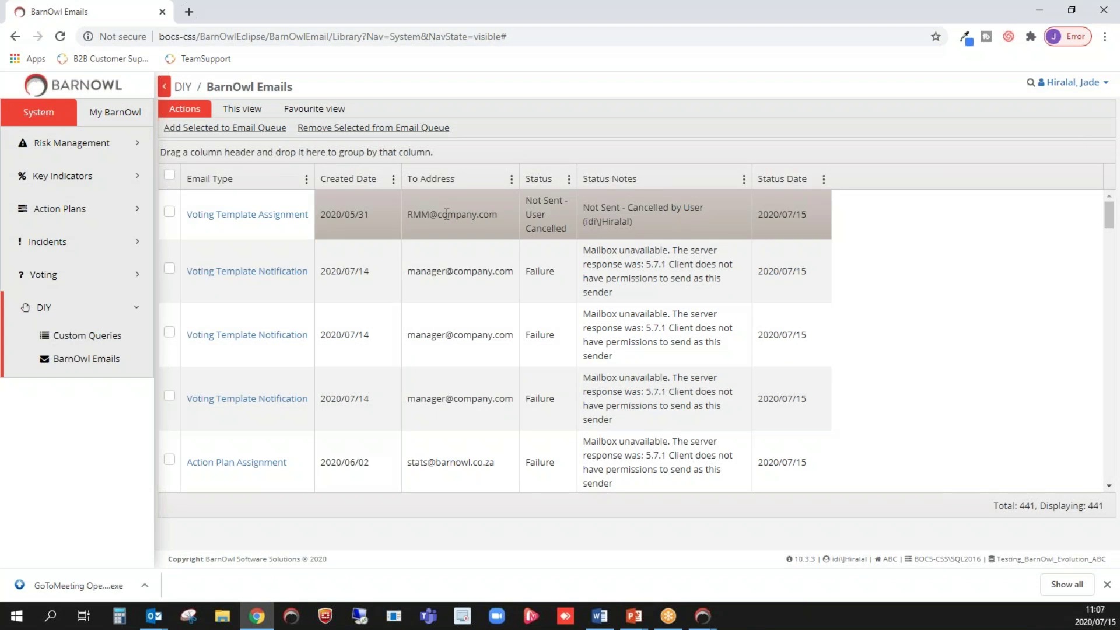
key(alt+Tab)
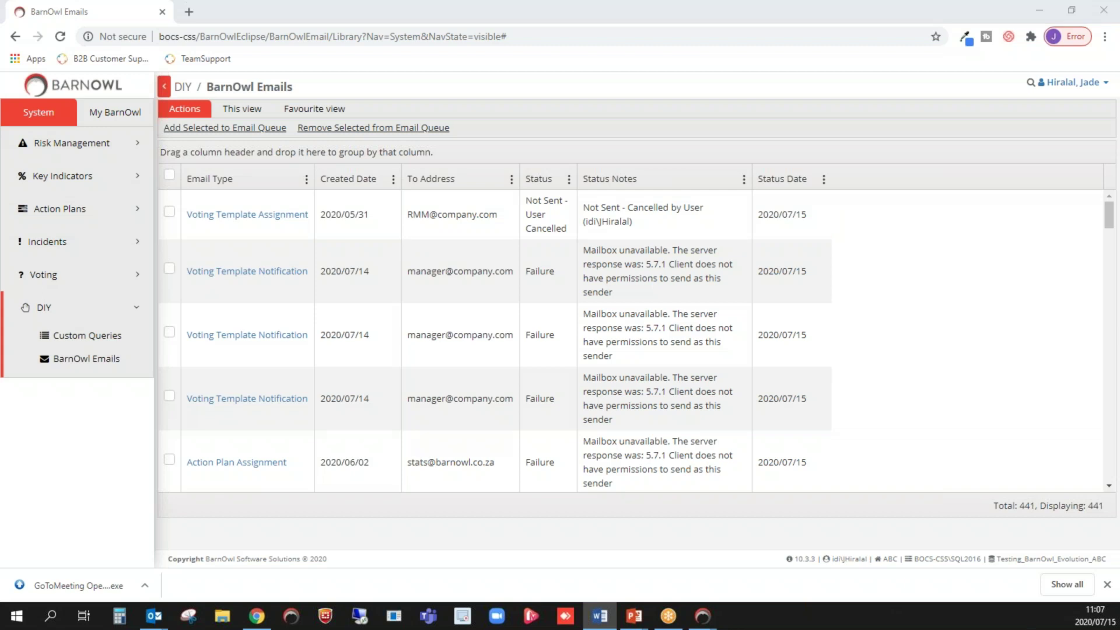
- Wrap all columns of the email list, and unwrap them all again to get single-line rows
click(251, 112)
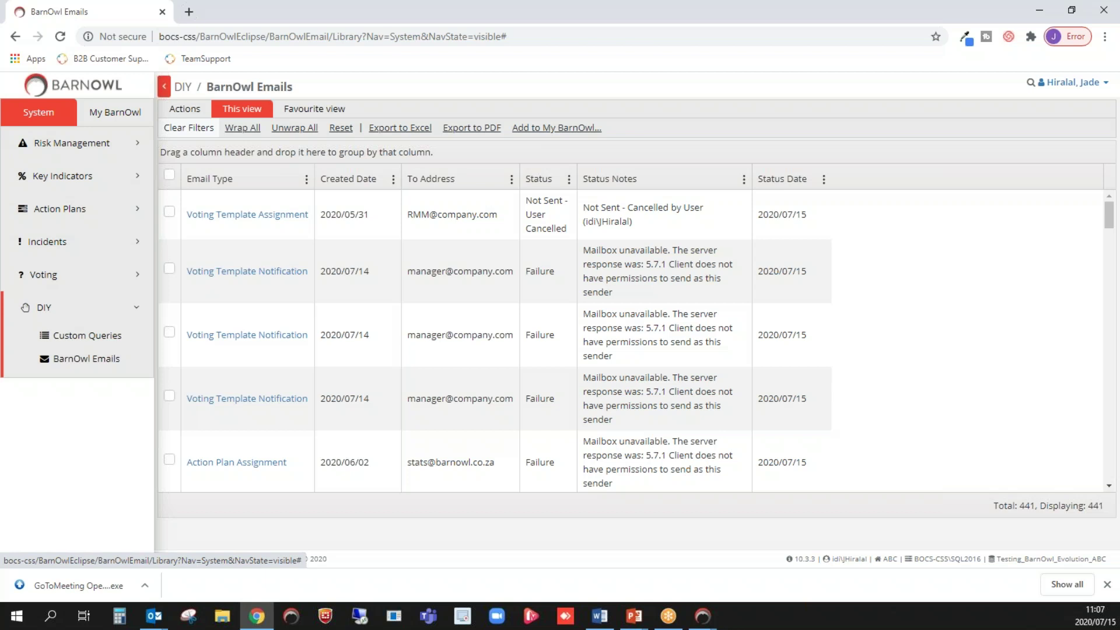
click(243, 129)
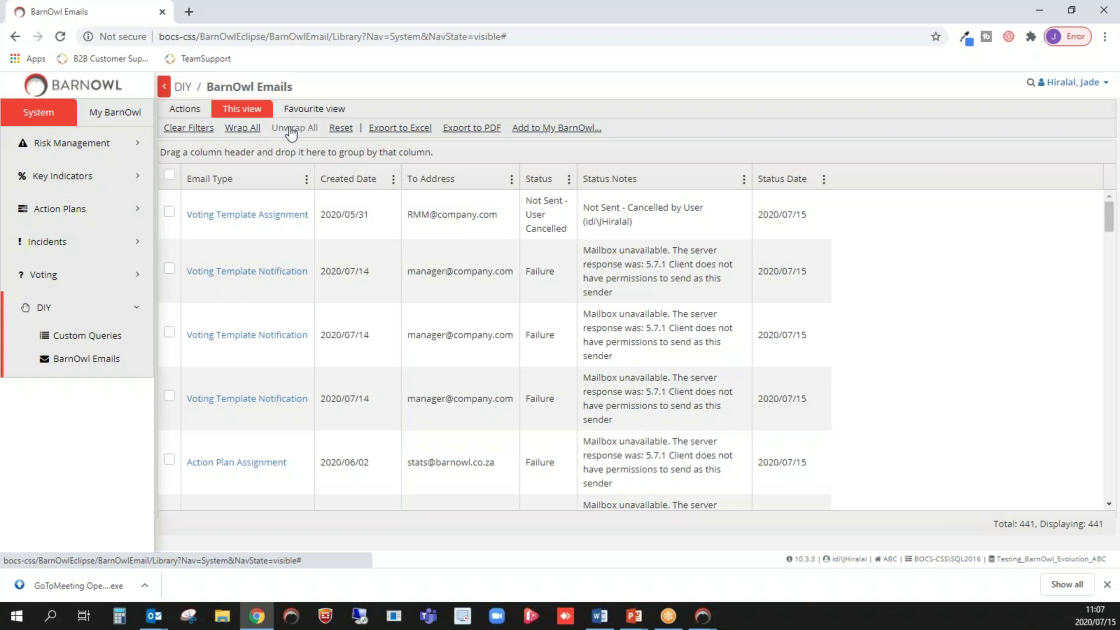
click(290, 130)
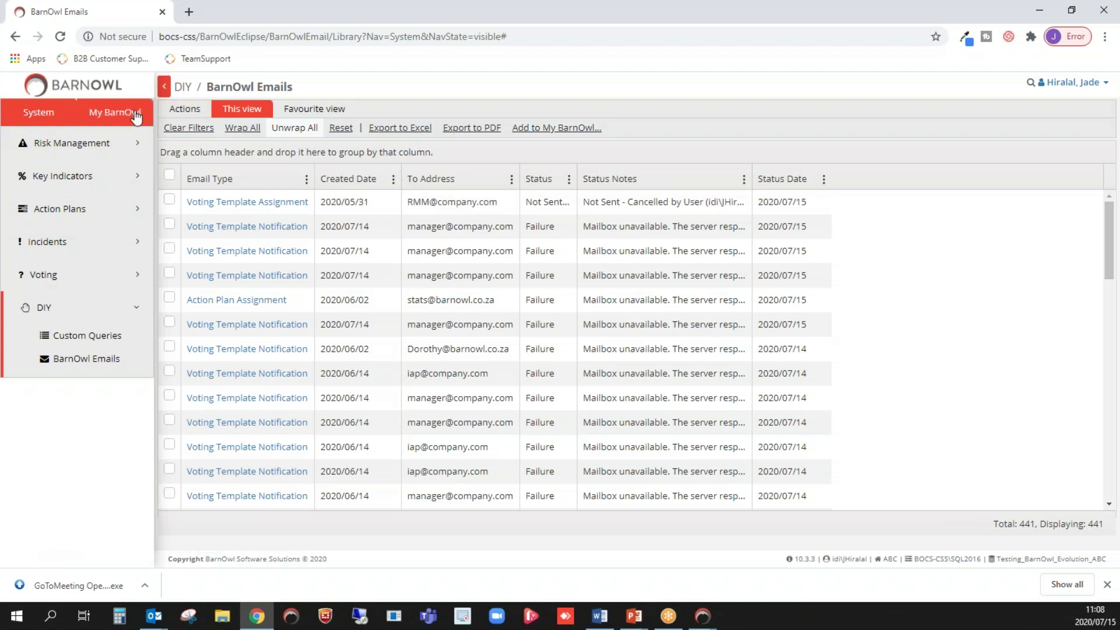
- Add the BarnOwl Emails page to My BarnOwl, saving and closing the Manage My BarnOwl window
click(536, 135)
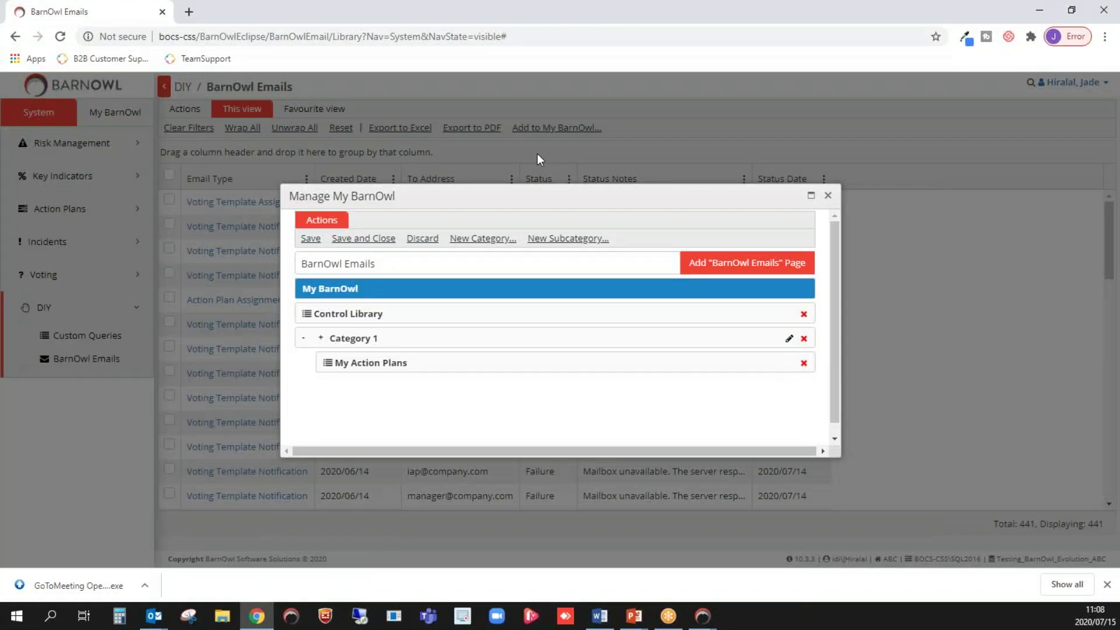
click(728, 269)
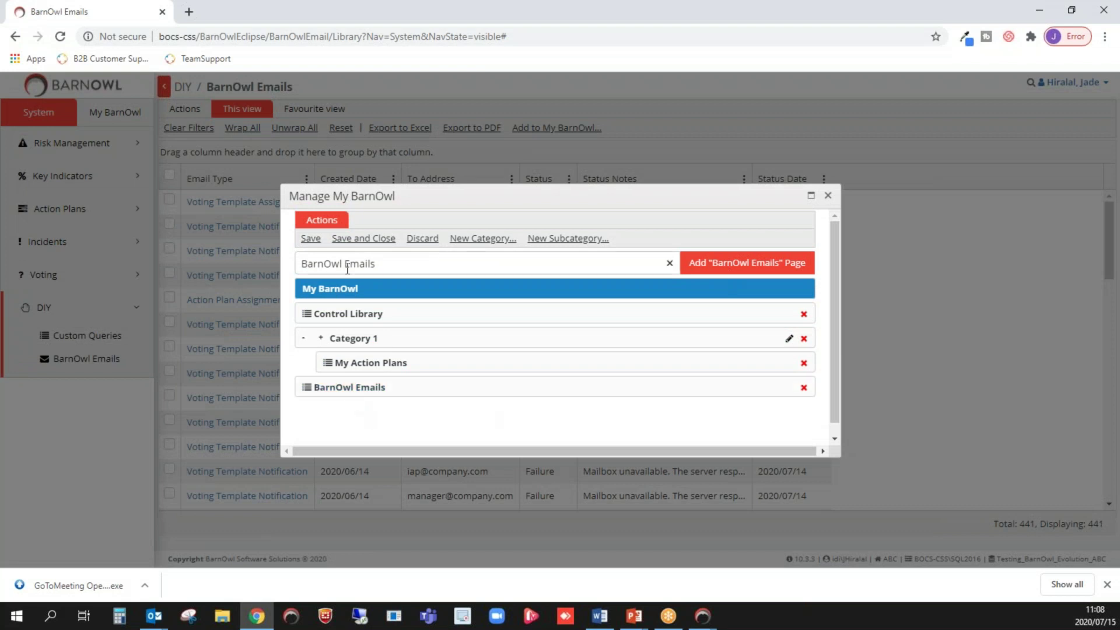
click(363, 239)
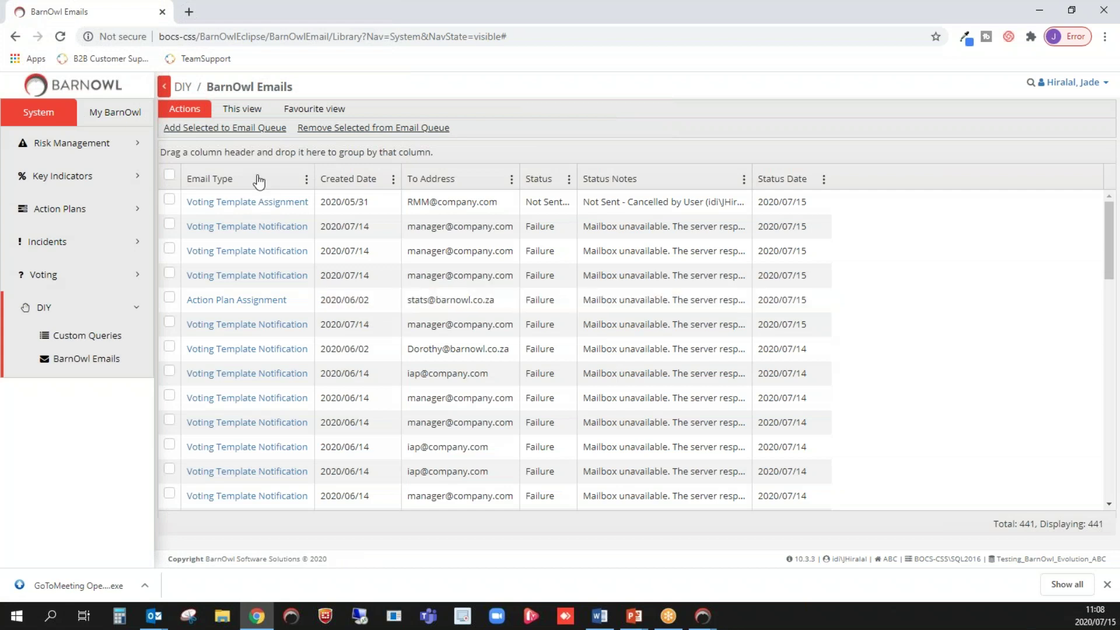
- Move the Status Date column before Status Notes and save the layout as a new favourite view titled BarnOwl Emails - Copy
click(242, 108)
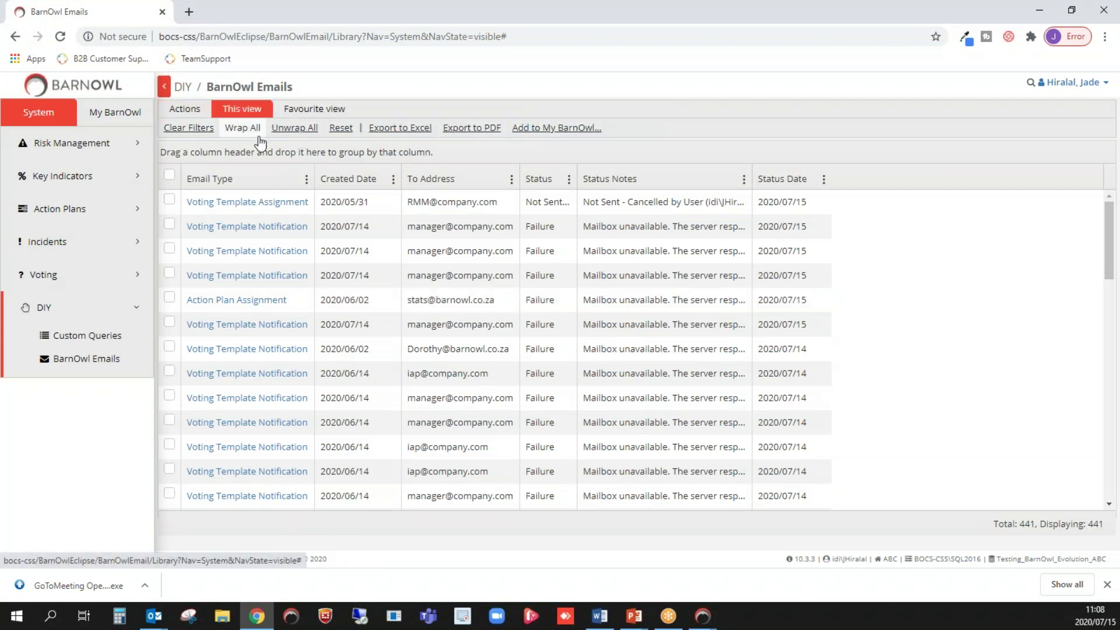
click(303, 109)
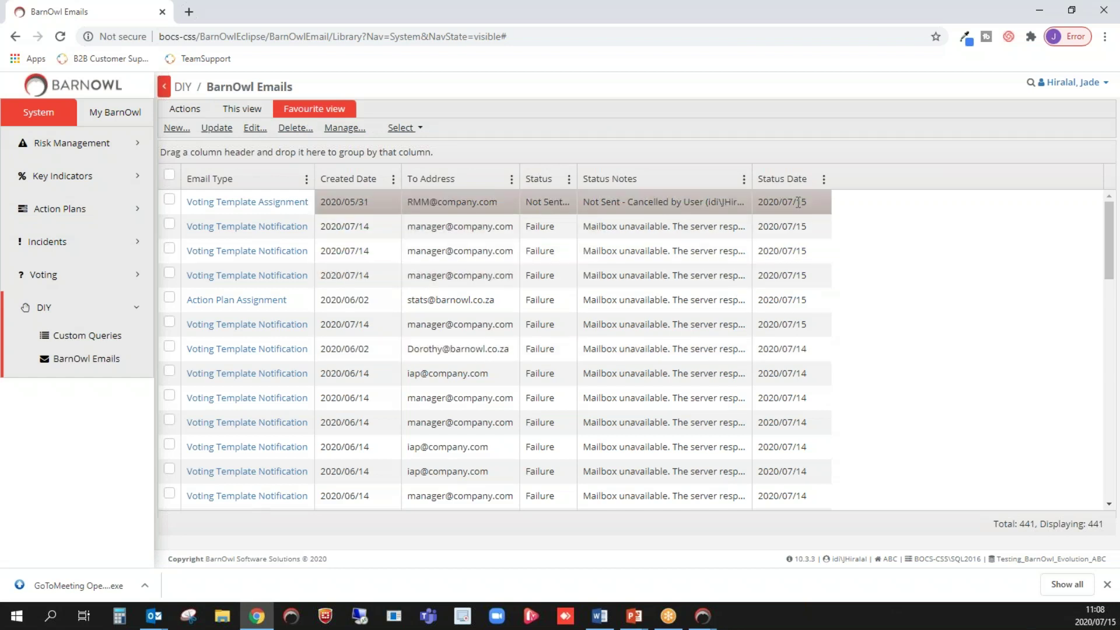
drag(791, 180, 611, 185)
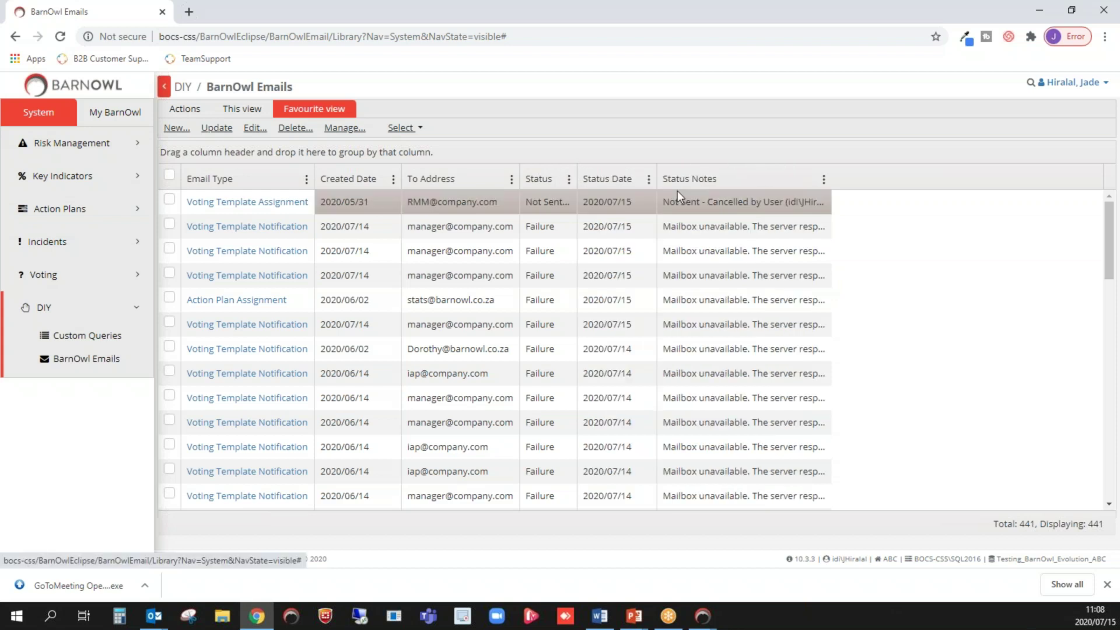
click(175, 128)
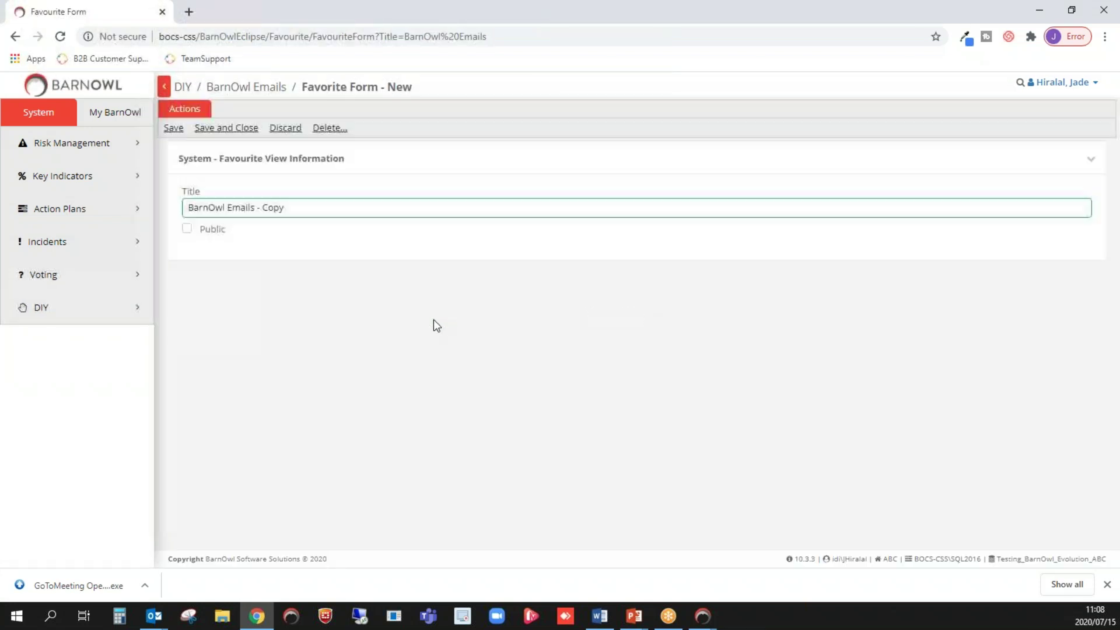
click(236, 128)
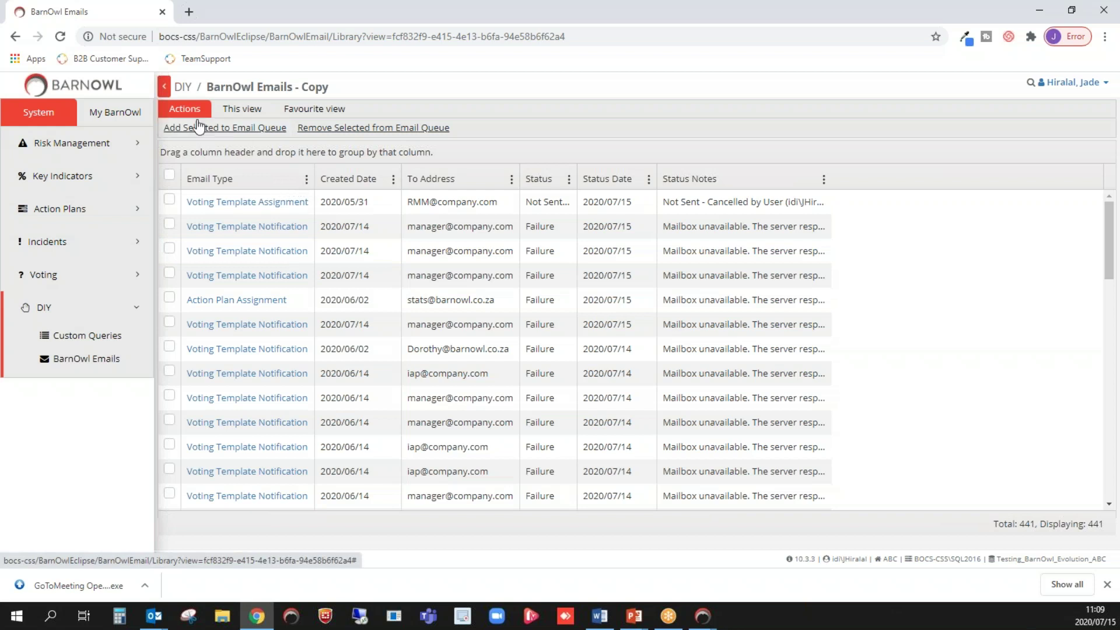
- Examine the filter conditions offered for the Email Type and Status columns without applying a filter
click(236, 109)
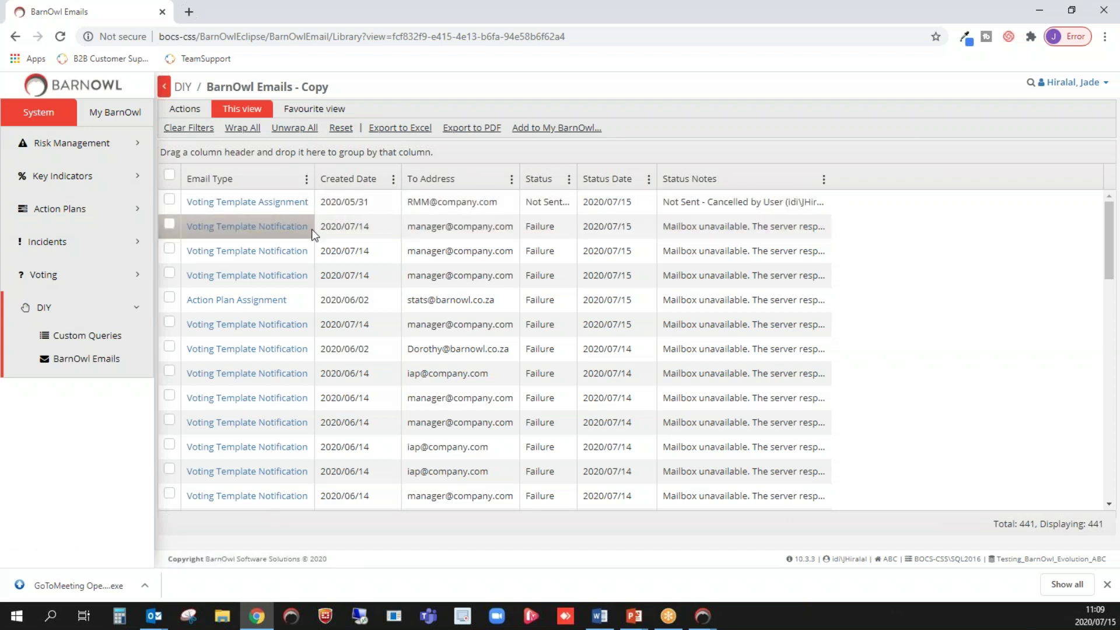
click(306, 179)
mouse_move(330, 263)
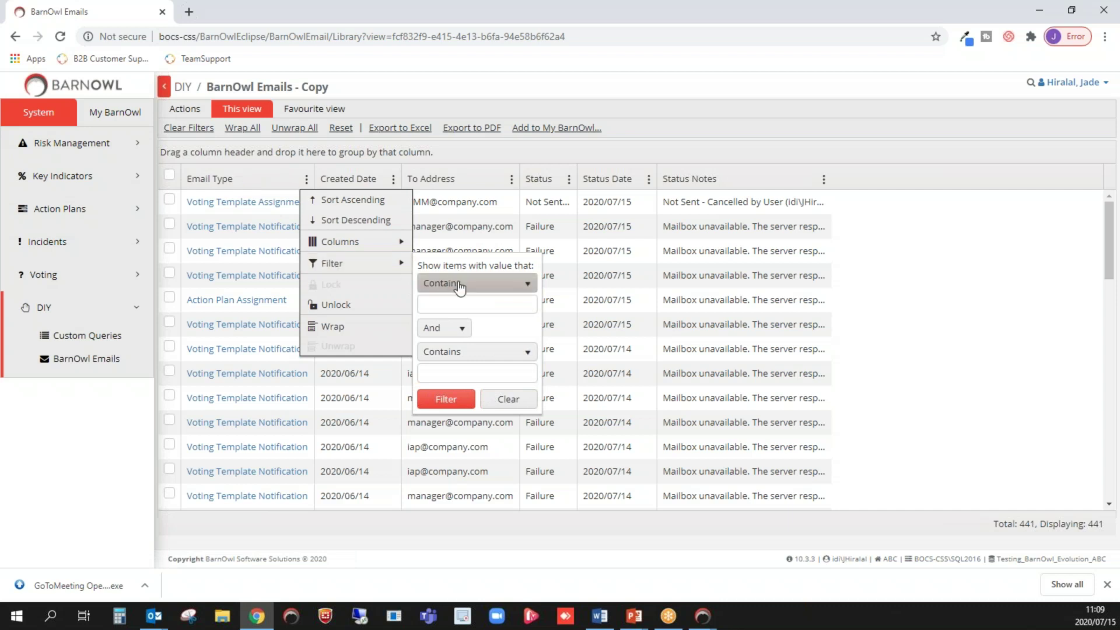
click(460, 285)
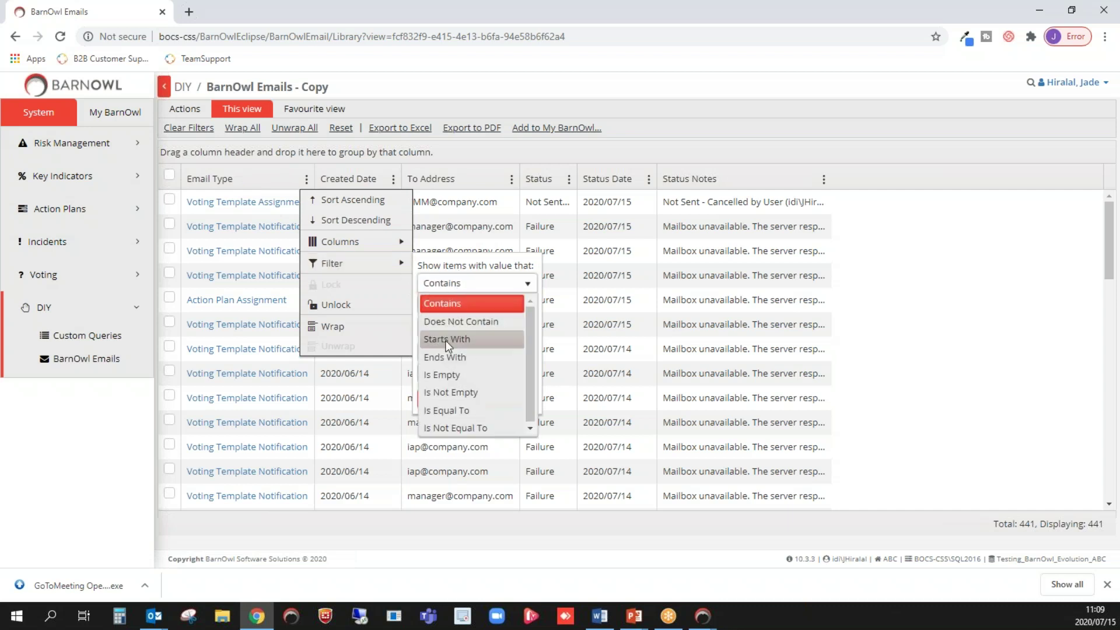
click(443, 266)
click(452, 300)
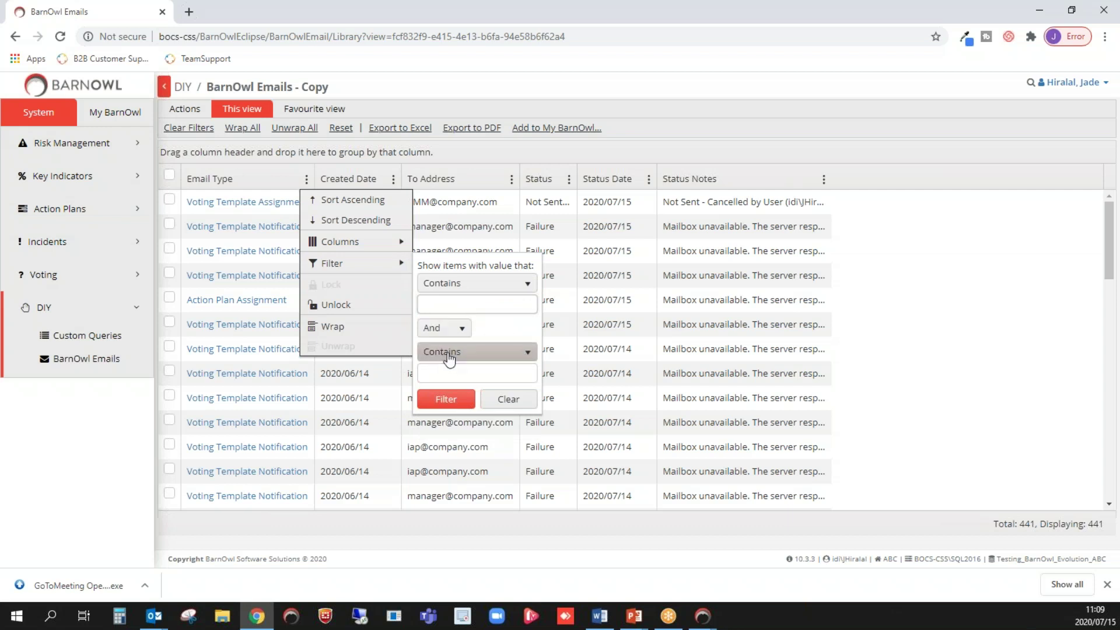
click(446, 400)
click(484, 151)
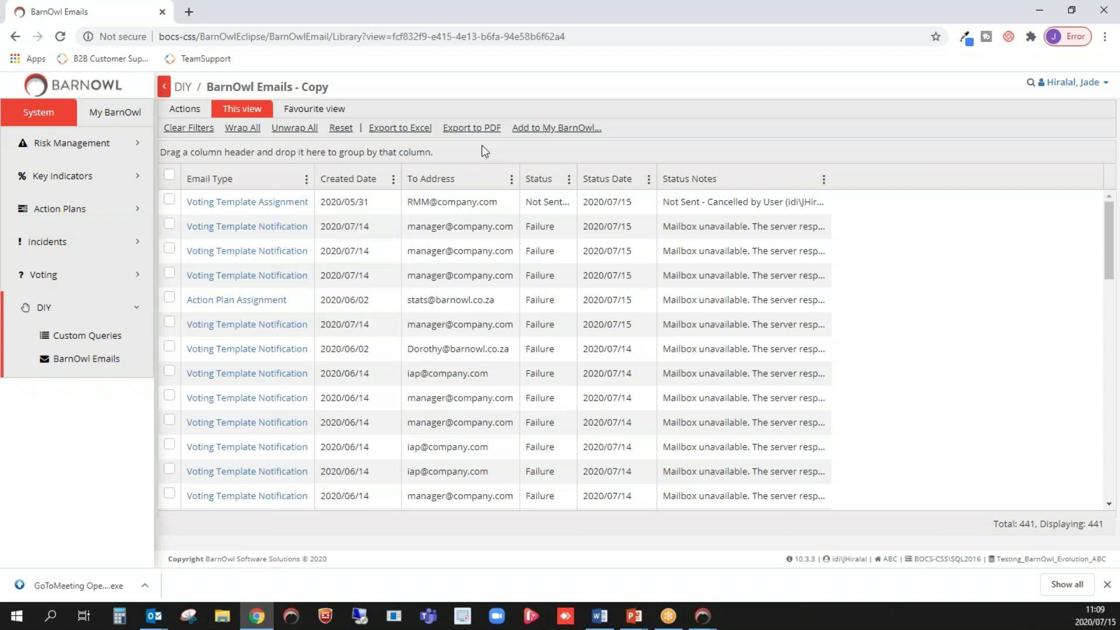
click(568, 181)
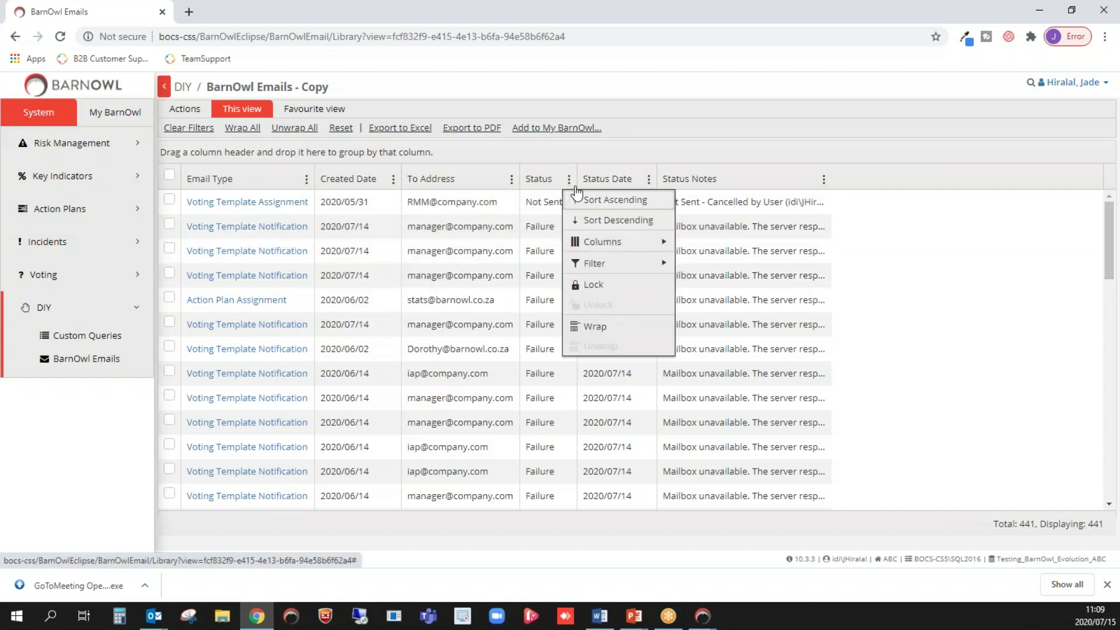
mouse_move(640, 245)
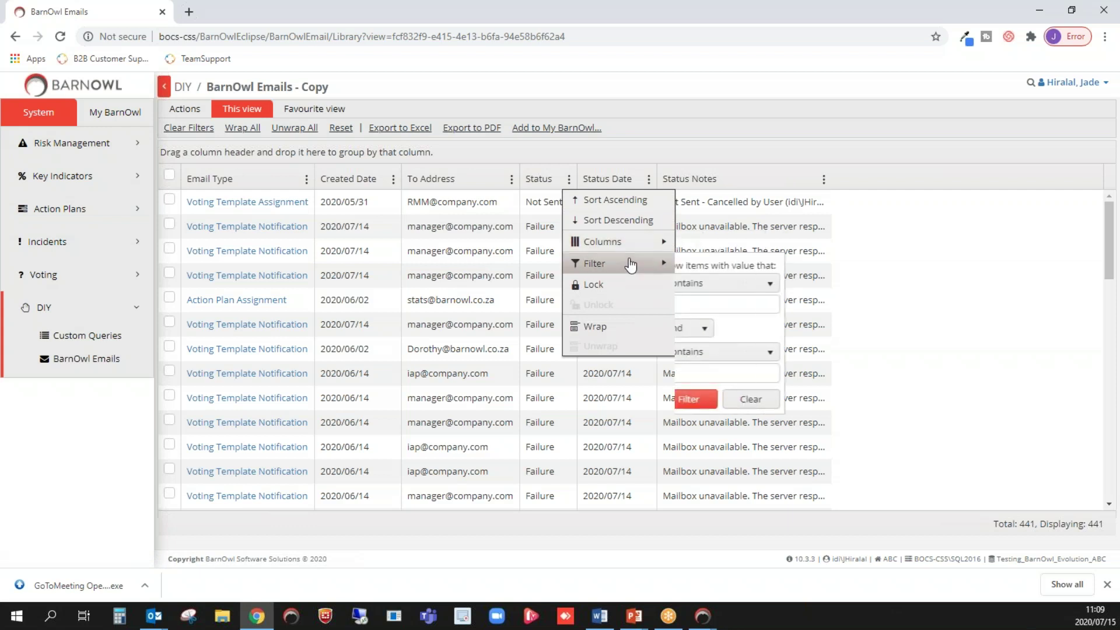
click(708, 304)
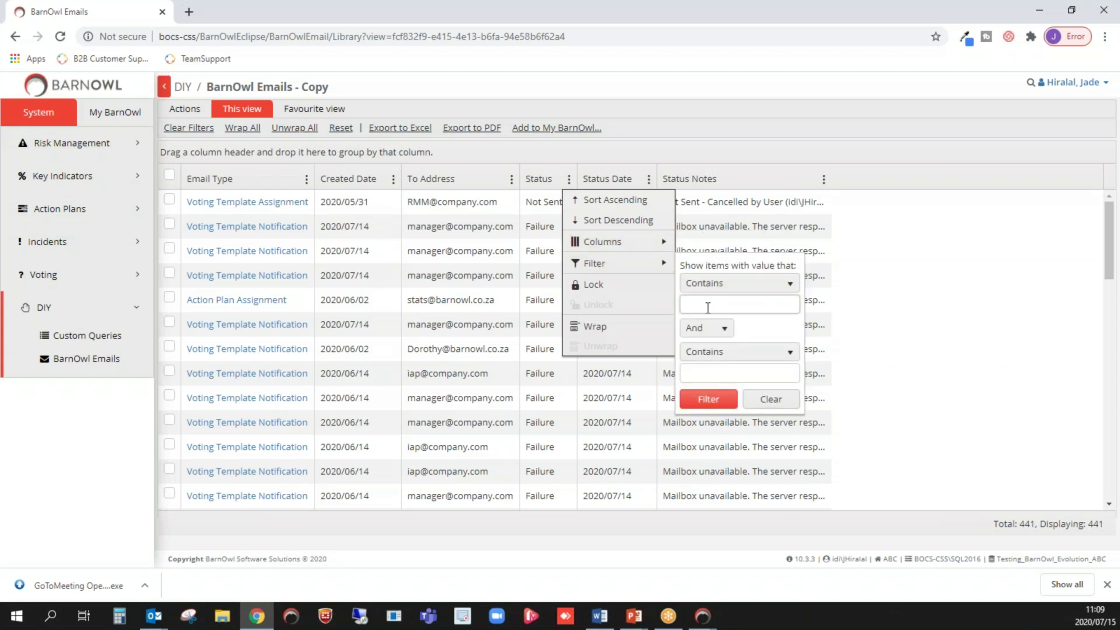
click(562, 149)
- Try hiding the Created Date column from the email list and show it again
click(307, 180)
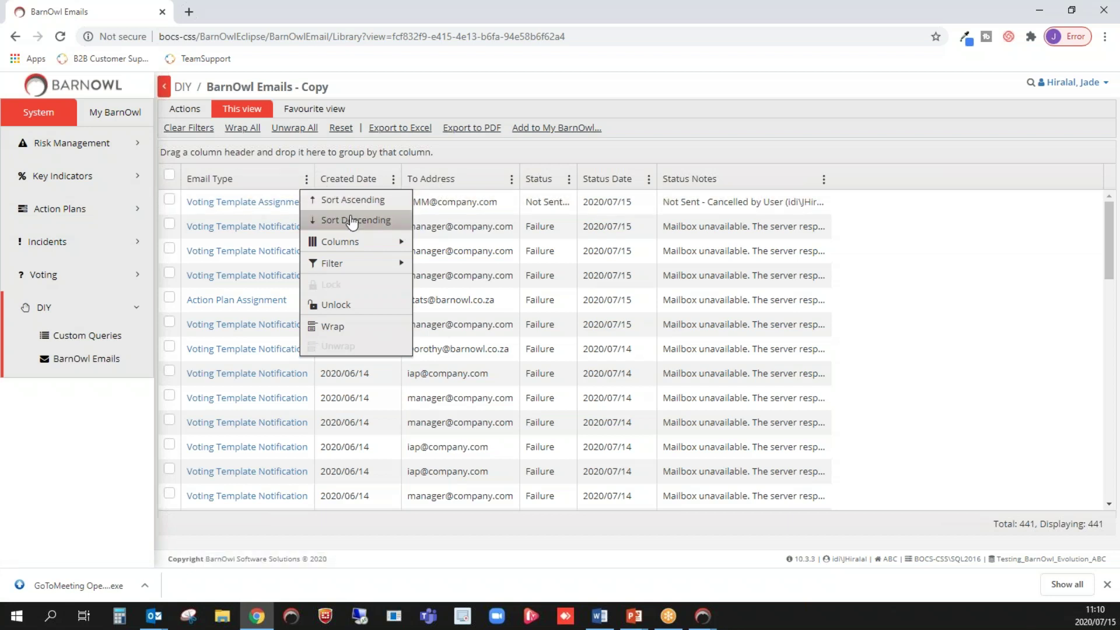
mouse_move(357, 247)
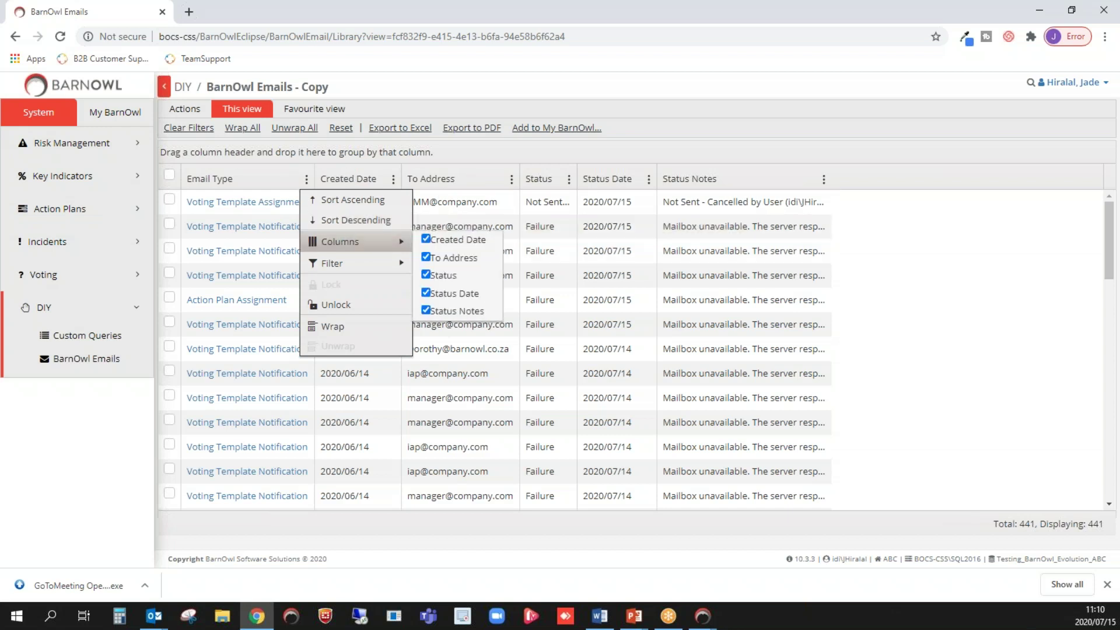
click(426, 241)
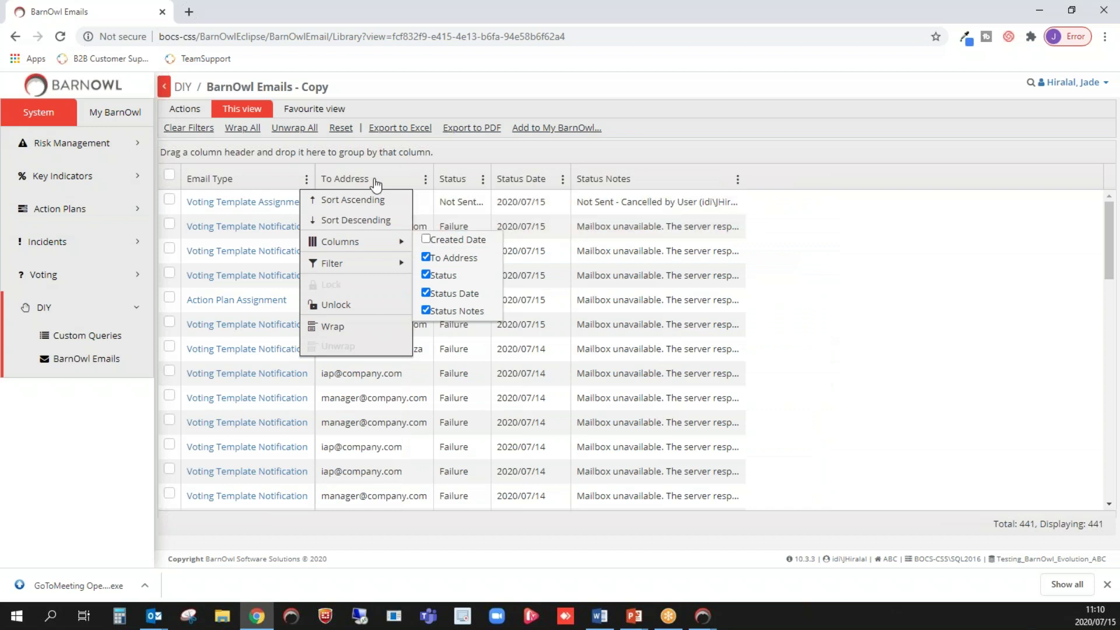
click(427, 239)
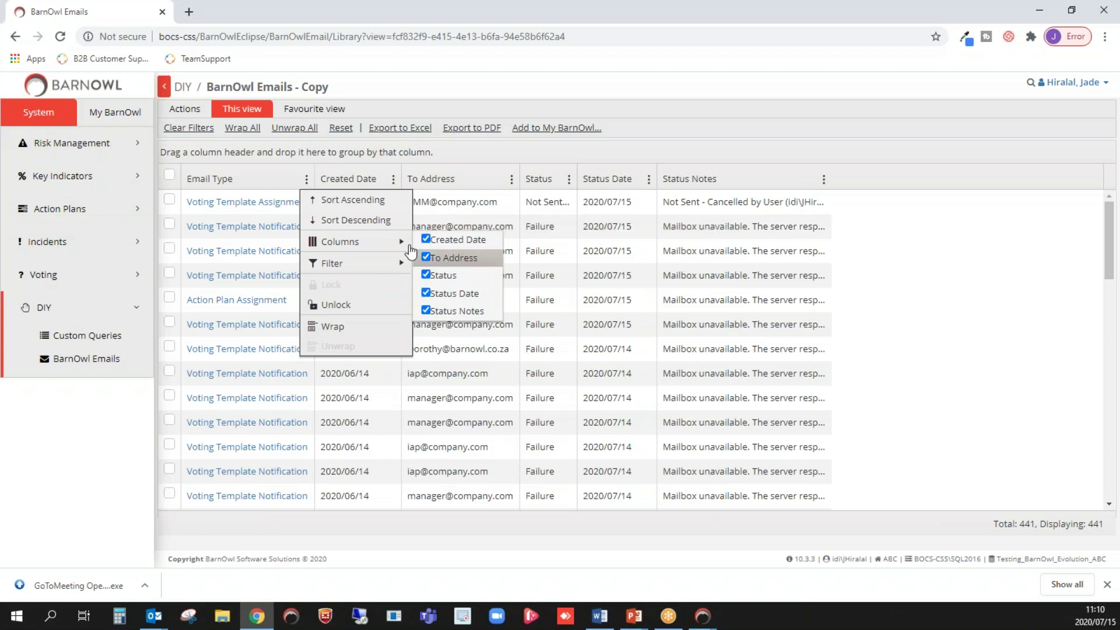
mouse_move(399, 266)
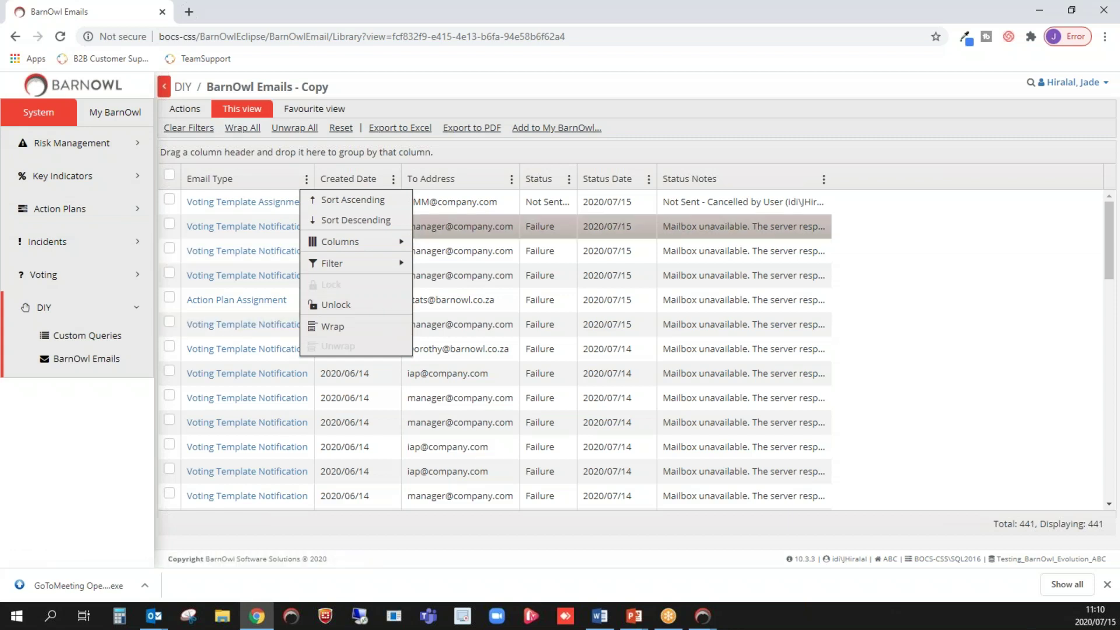
click(193, 373)
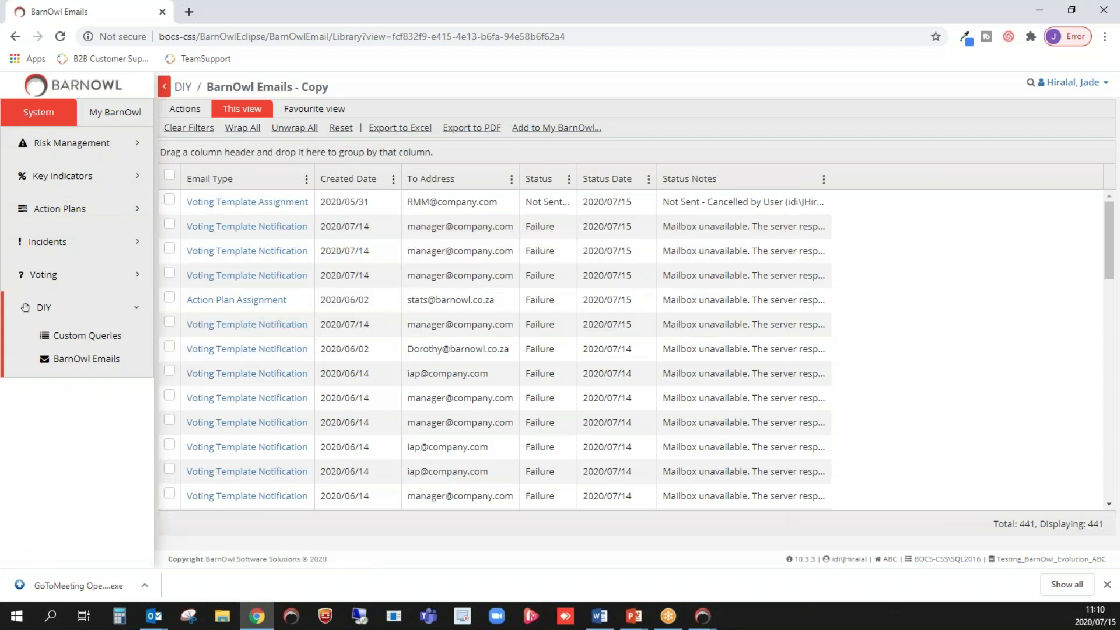
key(alt+Tab)
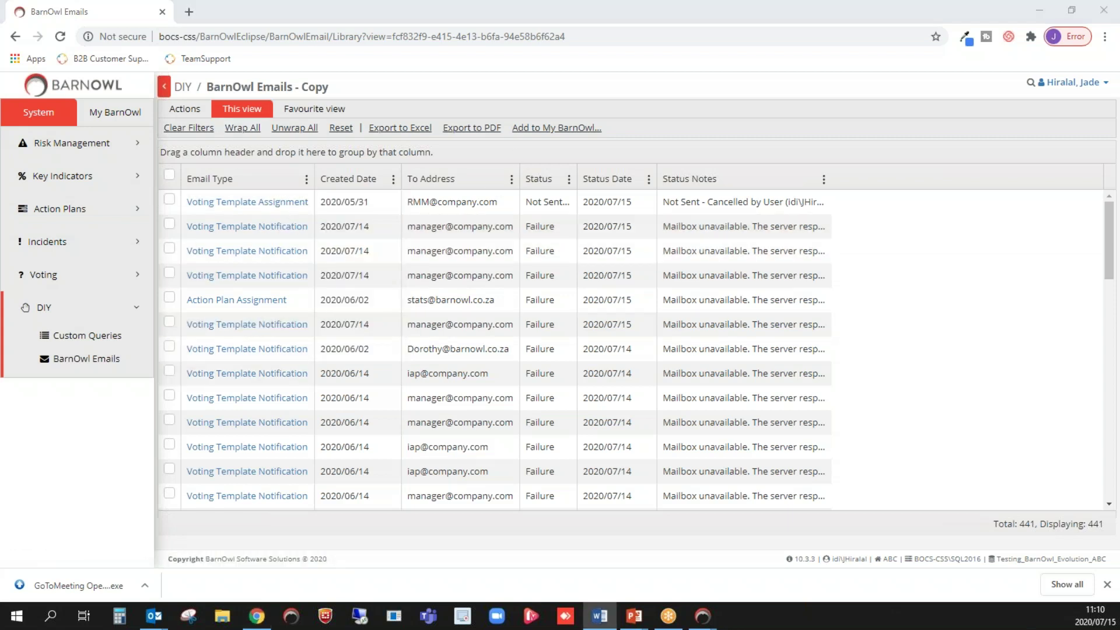